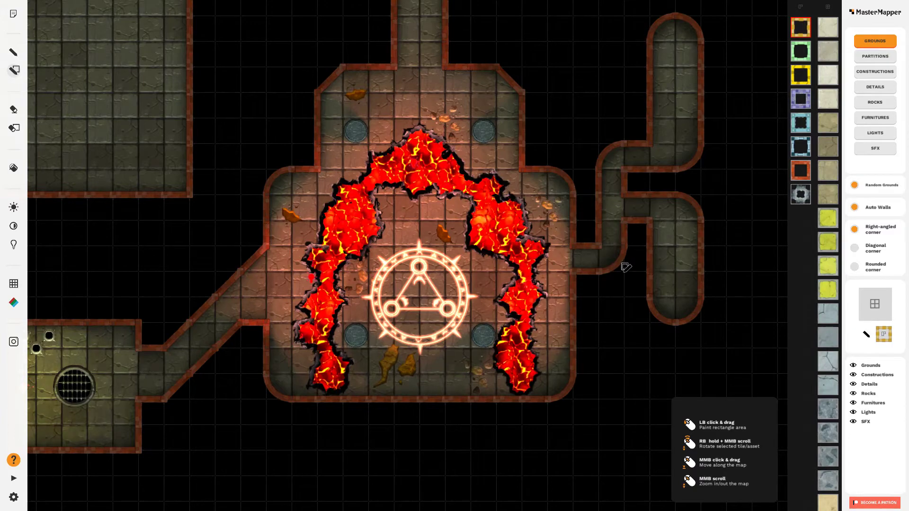
{"action": "scroll", "coordinate": [629, 269], "scroll_direction": "up", "scroll_amount": 2}
{"action": "scroll", "coordinate": [628, 271], "scroll_direction": "down", "scroll_amount": 2}
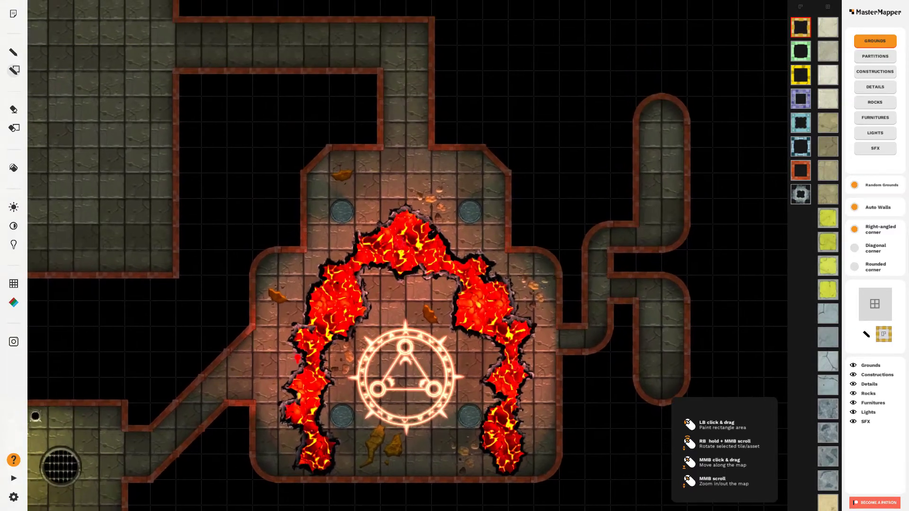
{"action": "left_click_drag", "start_coordinate": [552, 272], "coordinate": [592, 253]}
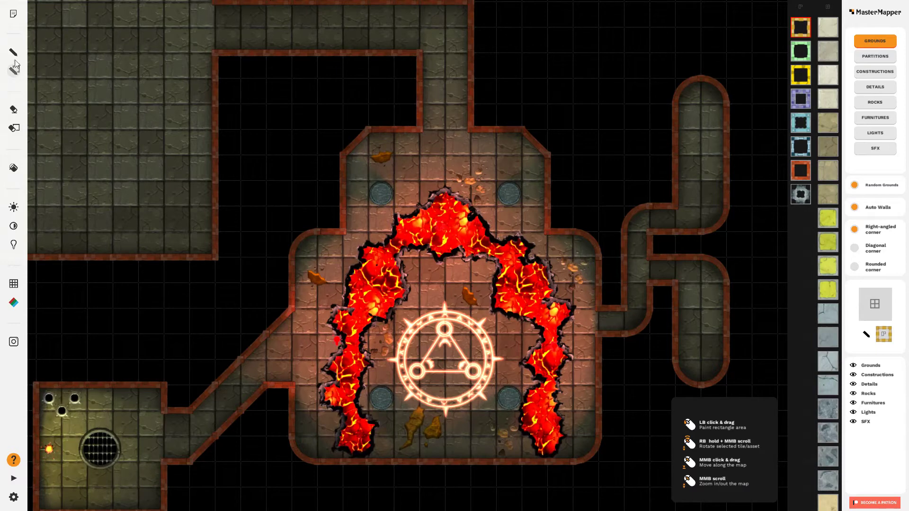
Step: Create a new blank map and activate the Pen tool
{"action": "left_click", "coordinate": [15, 16]}
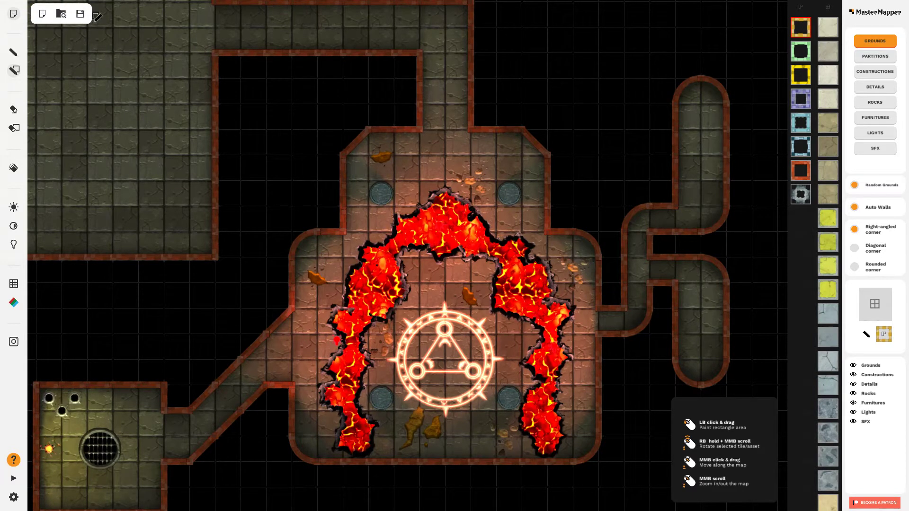
{"action": "left_click", "coordinate": [44, 15]}
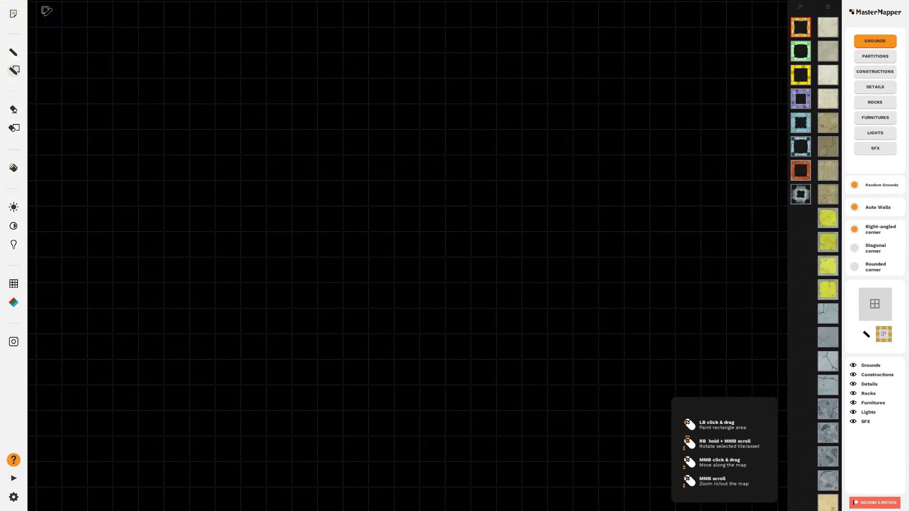
{"action": "left_click", "coordinate": [14, 53]}
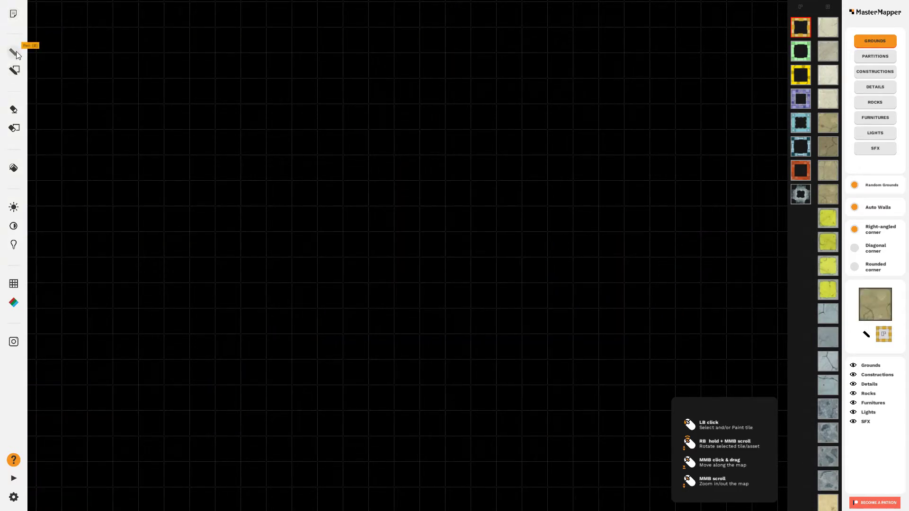
{"action": "scroll", "coordinate": [616, 143], "scroll_direction": "down", "scroll_amount": 3}
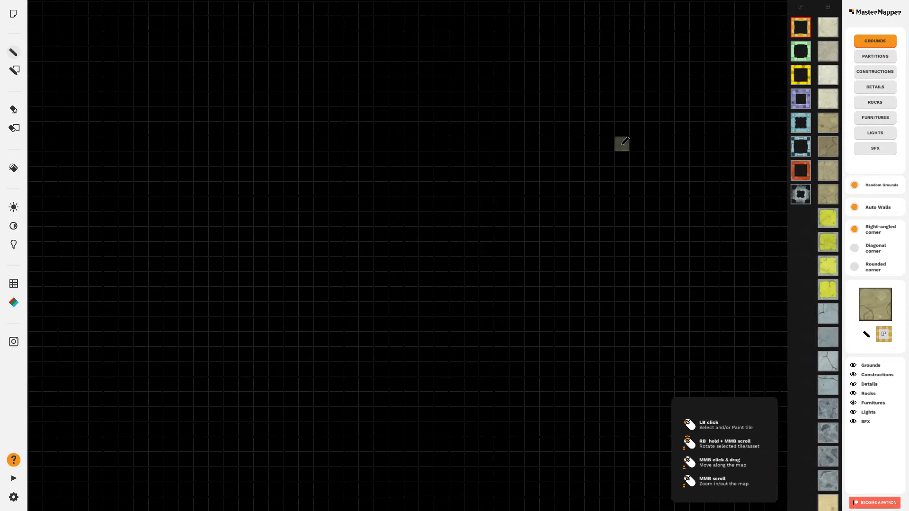
Step: Browse the asset categories from Partitions, Constructions, Details and Rocks through Furnitures, Lights and SFX
{"action": "left_click", "coordinate": [870, 55]}
{"action": "left_click", "coordinate": [876, 72]}
{"action": "left_click", "coordinate": [876, 87]}
{"action": "left_click", "coordinate": [875, 103]}
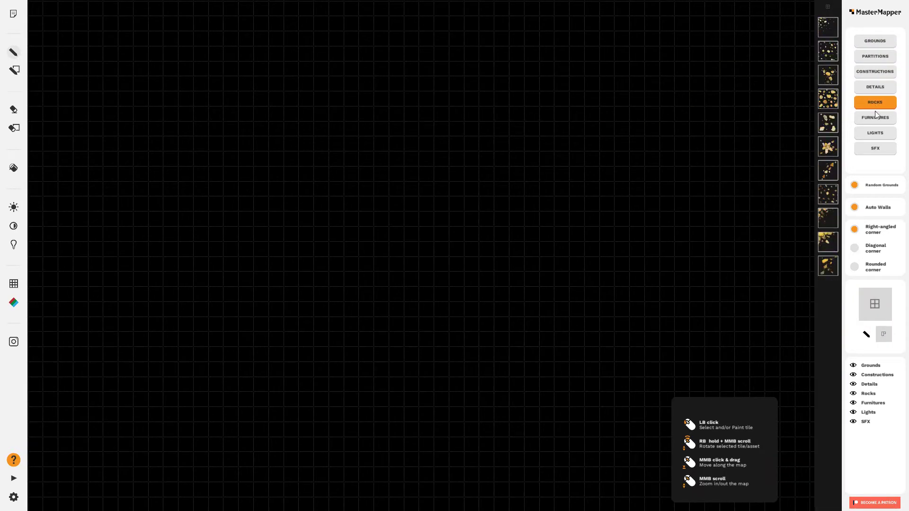
{"action": "left_click", "coordinate": [875, 117]}
{"action": "left_click", "coordinate": [876, 133]}
{"action": "left_click", "coordinate": [880, 150]}
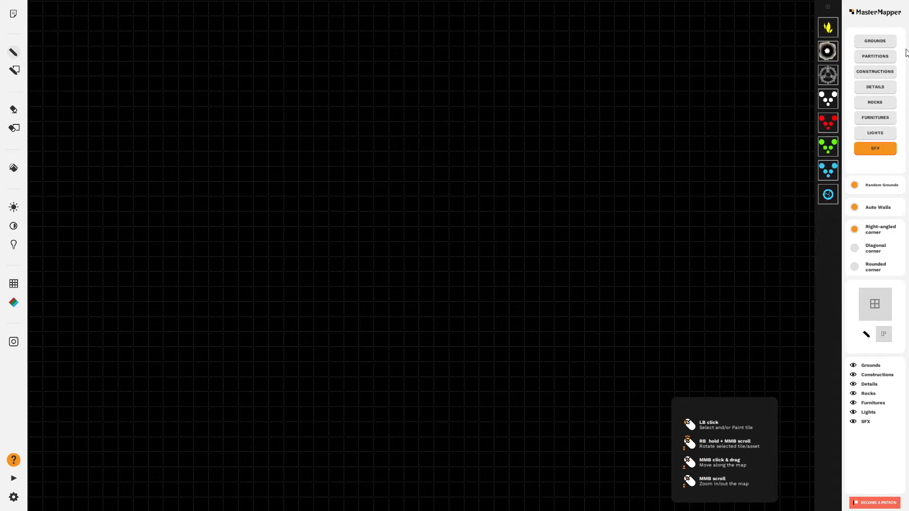
Step: Choose a brown cracked-stone tile from the Grounds category and the blue-and-white wall style above the orange one
{"action": "left_click", "coordinate": [883, 43]}
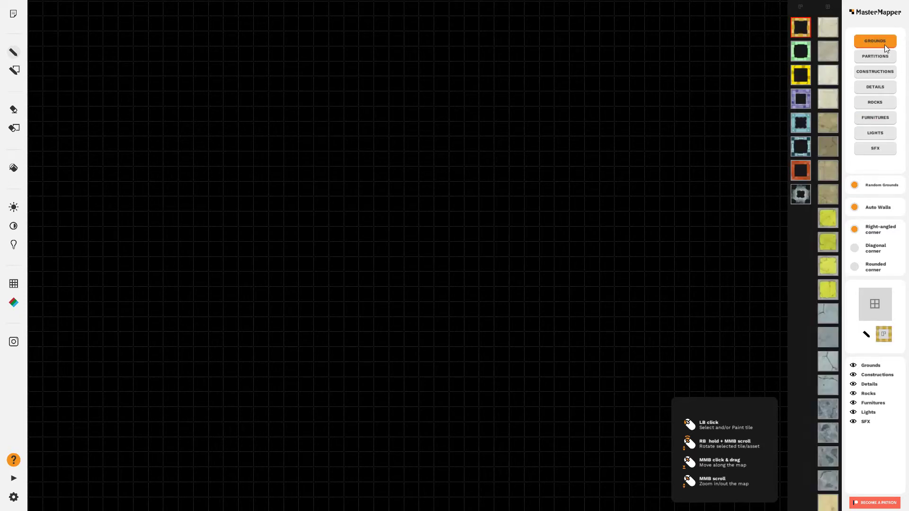
{"action": "scroll", "coordinate": [821, 340], "scroll_direction": "down", "scroll_amount": 2}
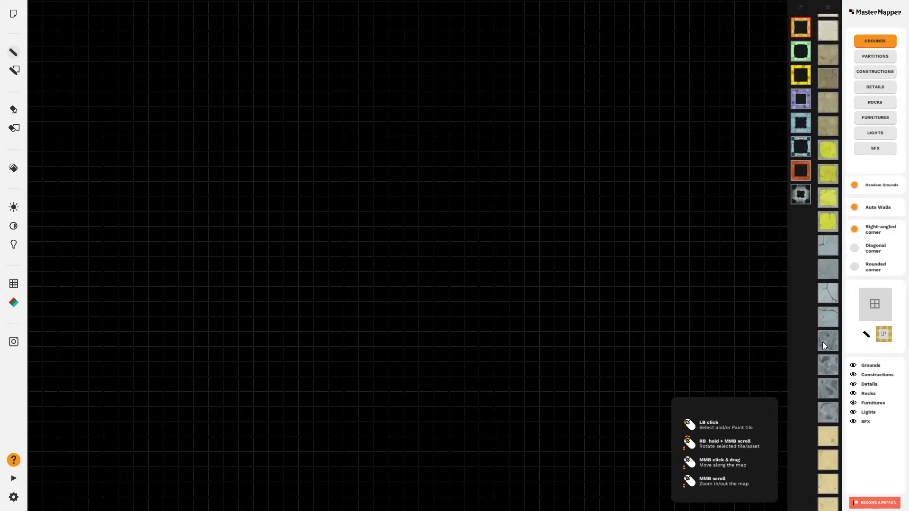
{"action": "left_click", "coordinate": [829, 166]}
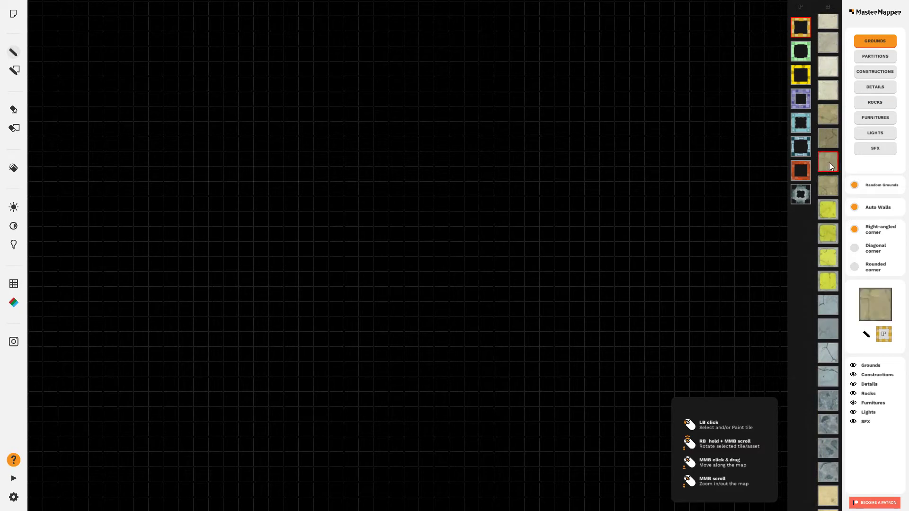
{"action": "left_click", "coordinate": [803, 147]}
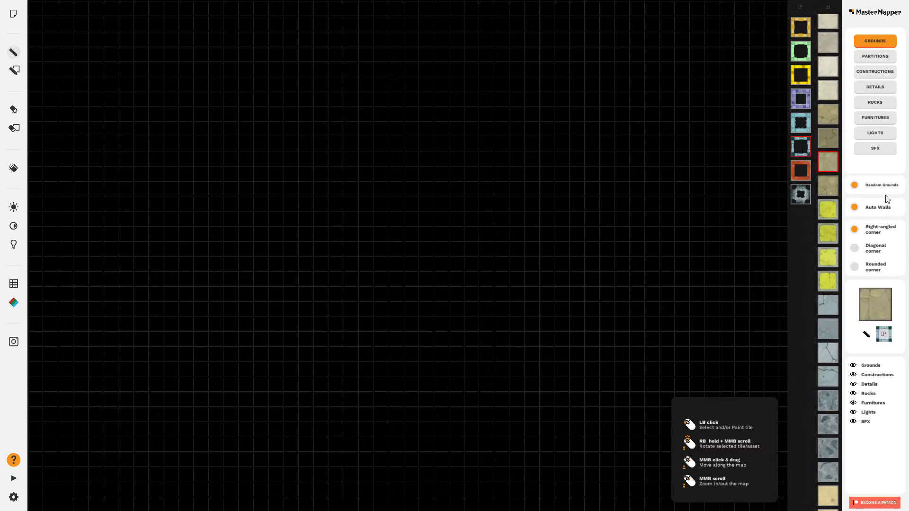
Step: Paint the closed outline of a room 5 by 6 tiles and fill its interior with the same ground
{"action": "mouse_move", "coordinate": [185, 98]}
{"action": "left_mouse_down"}
{"action": "mouse_move", "coordinate": [249, 98]}
{"action": "mouse_move", "coordinate": [186, 99]}
{"action": "mouse_move", "coordinate": [193, 127]}
{"action": "mouse_move", "coordinate": [185, 174]}
{"action": "mouse_move", "coordinate": [247, 174]}
{"action": "mouse_move", "coordinate": [247, 114]}
{"action": "left_mouse_up"}
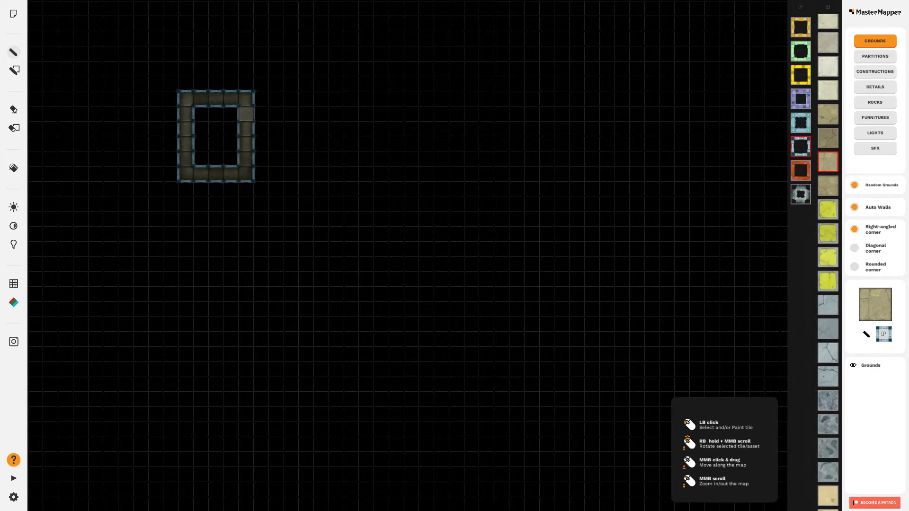
{"action": "left_click", "coordinate": [13, 168]}
{"action": "left_click", "coordinate": [218, 129]}
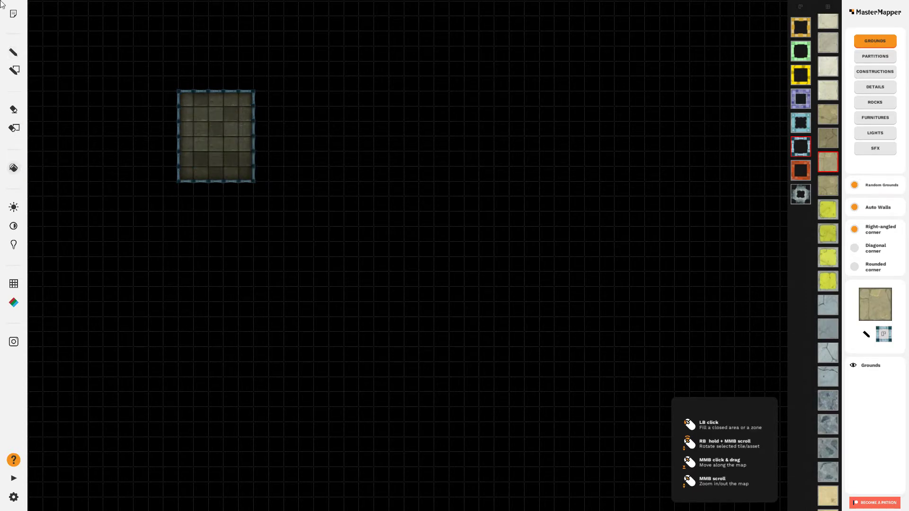
Step: Turn off Auto Walls and paint an unwalled corridor 3 tiles long and 2 tiles wide out of the room's right side
{"action": "left_click", "coordinate": [14, 54]}
{"action": "left_click", "coordinate": [855, 208]}
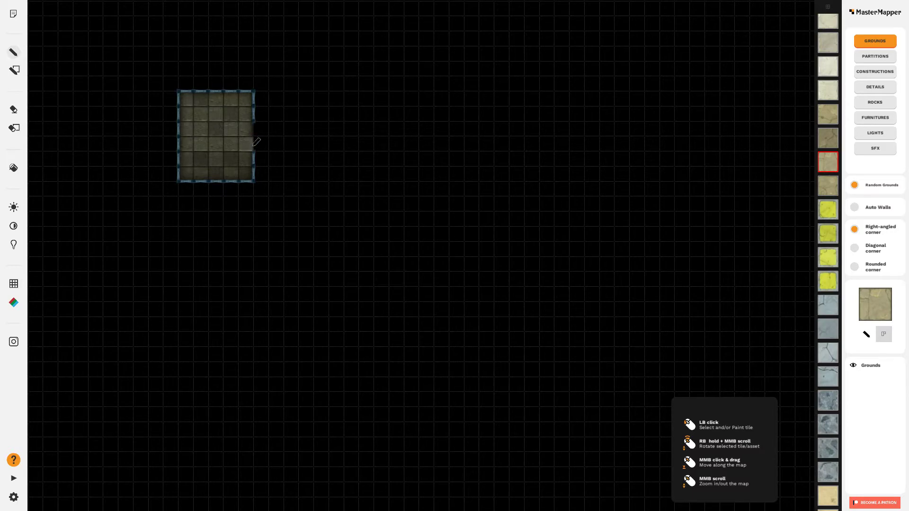
{"action": "scroll", "coordinate": [272, 137], "scroll_direction": "up", "scroll_amount": 2}
{"action": "left_click_drag", "start_coordinate": [277, 125], "coordinate": [462, 314]}
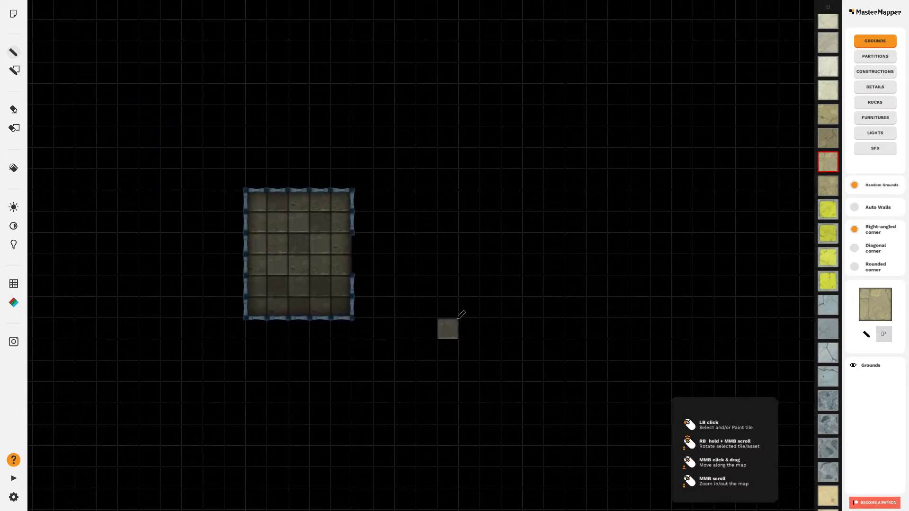
{"action": "scroll", "coordinate": [459, 294], "scroll_direction": "up", "scroll_amount": 1}
{"action": "left_click", "coordinate": [317, 238]}
{"action": "left_click", "coordinate": [316, 269]}
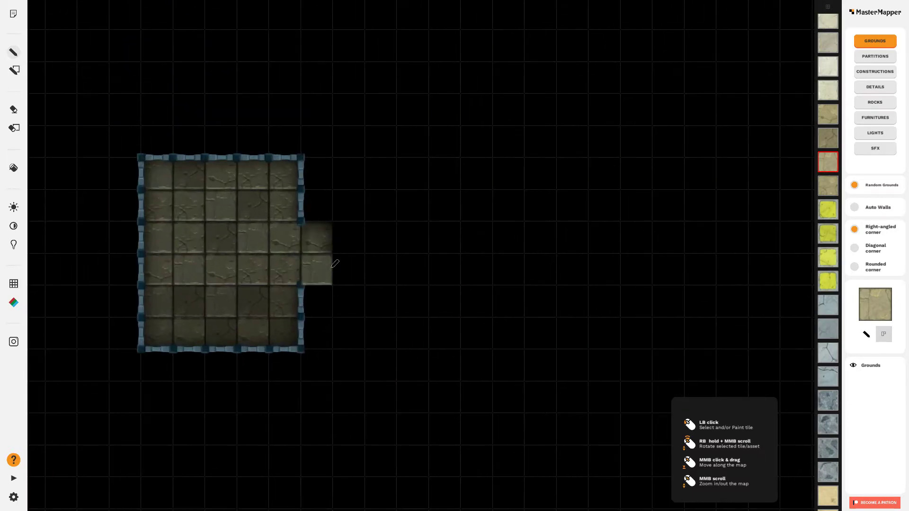
{"action": "left_click", "coordinate": [349, 237]}
{"action": "left_click", "coordinate": [349, 269]}
{"action": "left_click", "coordinate": [381, 237]}
{"action": "left_click", "coordinate": [381, 270]}
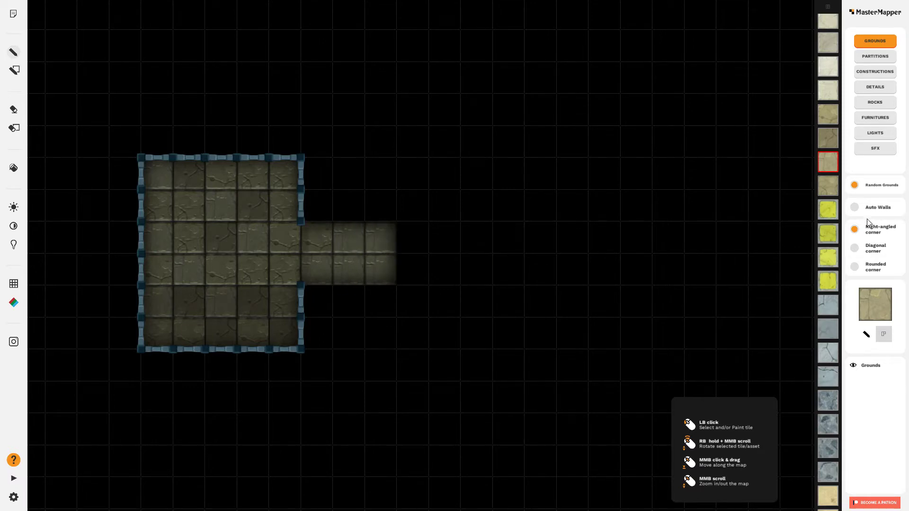
Step: Turn Auto Walls back on and repaint the six corridor tiles so they get walls
{"action": "left_click", "coordinate": [854, 208]}
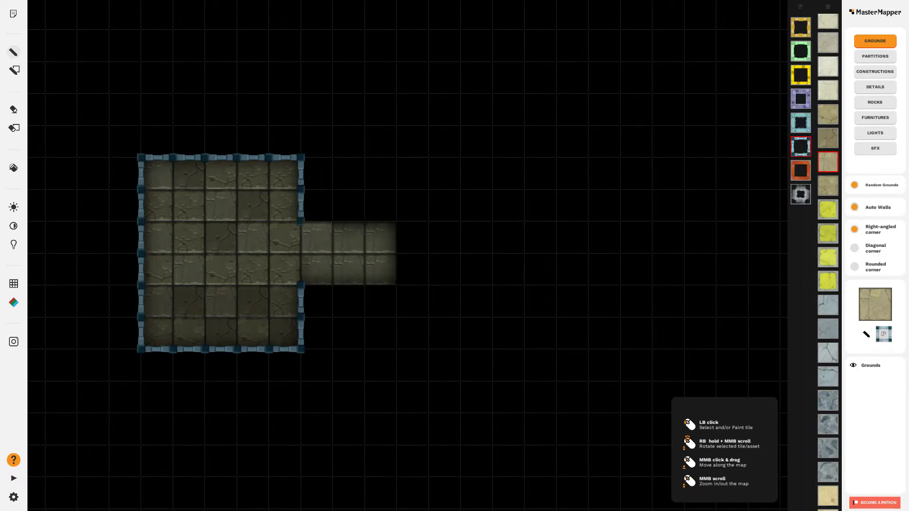
{"action": "left_click_drag", "start_coordinate": [317, 238], "coordinate": [381, 237]}
{"action": "left_click_drag", "start_coordinate": [381, 270], "coordinate": [317, 270]}
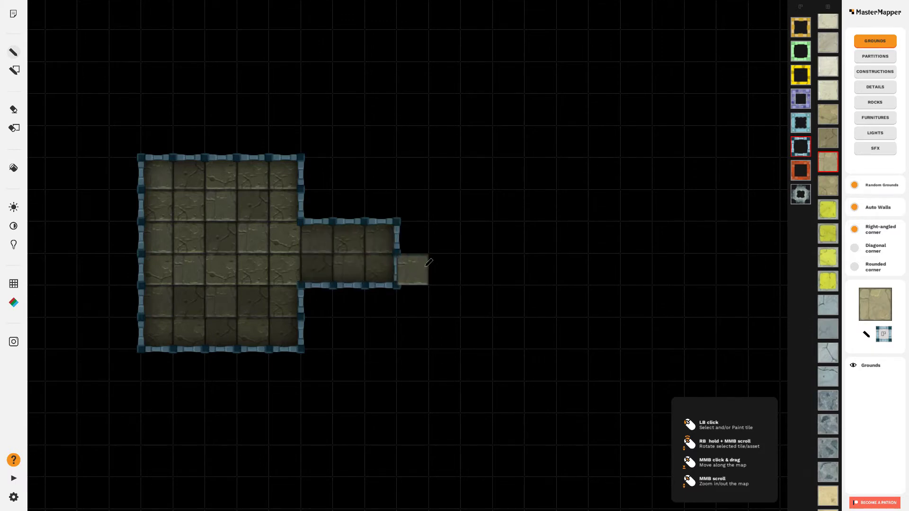
Step: Paint a yellow-tiled room 4 by 6 tiles at the corridor's end, plus a 2-tile passage to an equally sized room with diagonal corners
{"action": "scroll", "coordinate": [439, 258], "scroll_direction": "down", "scroll_amount": 2}
{"action": "scroll", "coordinate": [447, 261], "scroll_direction": "down", "scroll_amount": 2}
{"action": "left_click_drag", "start_coordinate": [524, 289], "coordinate": [479, 250]}
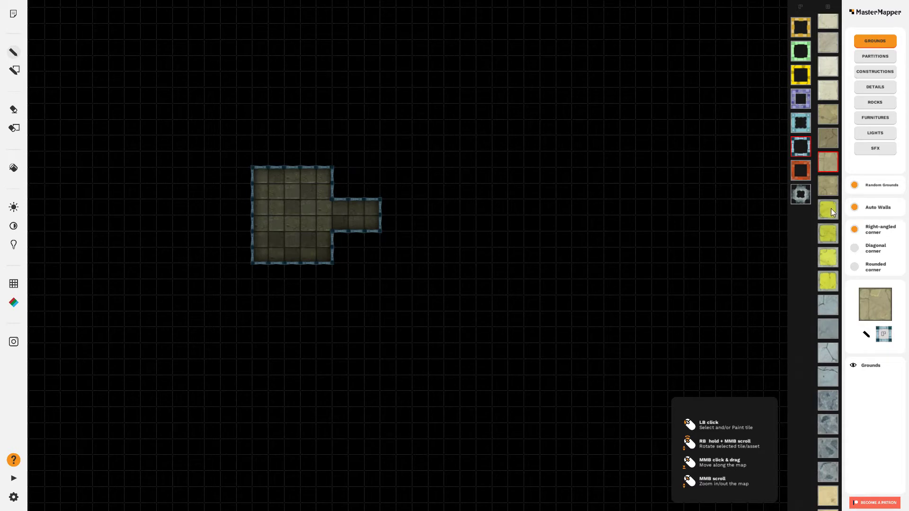
{"action": "left_click", "coordinate": [829, 283]}
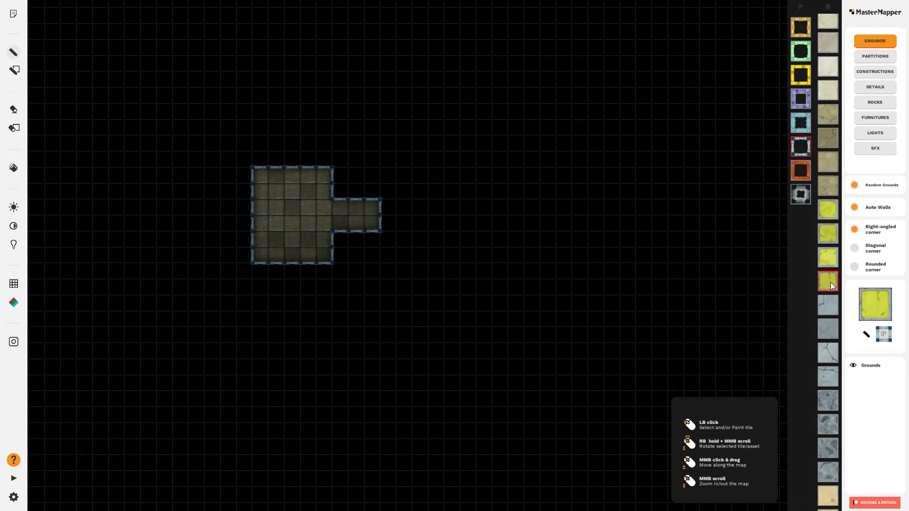
{"action": "mouse_move", "coordinate": [387, 191]}
{"action": "left_mouse_down"}
{"action": "mouse_move", "coordinate": [388, 254]}
{"action": "mouse_move", "coordinate": [435, 256]}
{"action": "mouse_move", "coordinate": [437, 173]}
{"action": "mouse_move", "coordinate": [396, 175]}
{"action": "mouse_move", "coordinate": [398, 251]}
{"action": "mouse_move", "coordinate": [429, 203]}
{"action": "mouse_move", "coordinate": [421, 187]}
{"action": "left_mouse_up"}
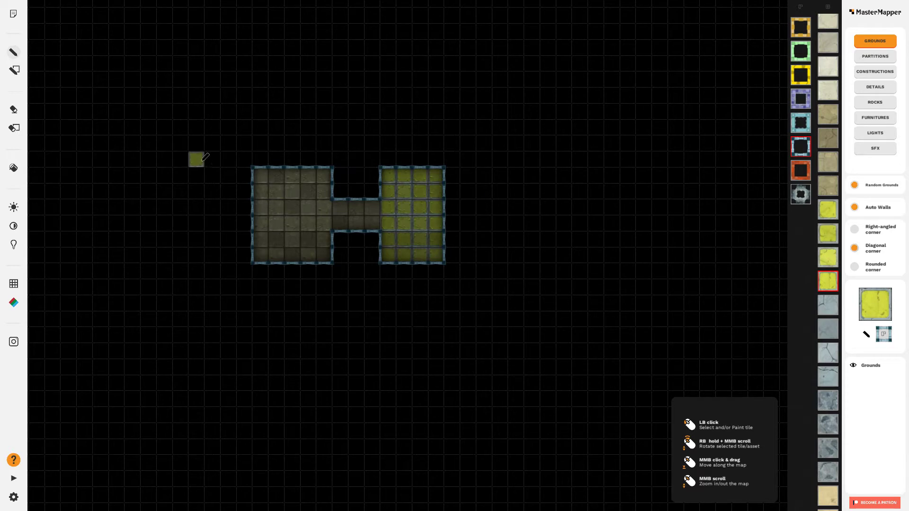
{"action": "mouse_move", "coordinate": [435, 181]}
{"action": "left_mouse_down"}
{"action": "mouse_move", "coordinate": [452, 222]}
{"action": "mouse_move", "coordinate": [468, 222]}
{"action": "mouse_move", "coordinate": [483, 201]}
{"action": "mouse_move", "coordinate": [484, 216]}
{"action": "mouse_move", "coordinate": [484, 189]}
{"action": "mouse_move", "coordinate": [489, 246]}
{"action": "mouse_move", "coordinate": [532, 254]}
{"action": "mouse_move", "coordinate": [526, 171]}
{"action": "mouse_move", "coordinate": [492, 175]}
{"action": "mouse_move", "coordinate": [519, 209]}
{"action": "mouse_move", "coordinate": [506, 231]}
{"action": "mouse_move", "coordinate": [503, 200]}
{"action": "left_mouse_up"}
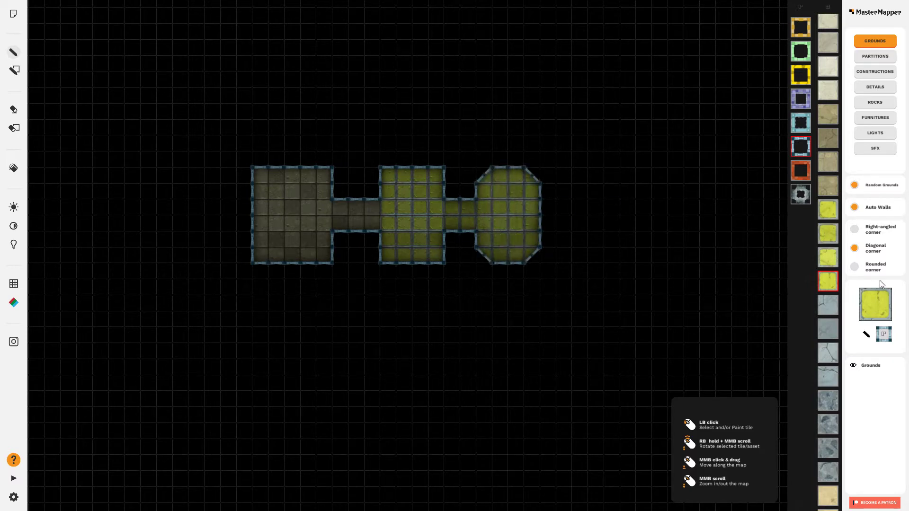
Step: Switch to rounded corners and extend the diagonal-cornered room to the right with a yellow area 5 by 4 tiles
{"action": "left_click", "coordinate": [854, 268]}
{"action": "mouse_move", "coordinate": [548, 207]}
{"action": "left_mouse_down"}
{"action": "mouse_move", "coordinate": [618, 212]}
{"action": "mouse_move", "coordinate": [595, 224]}
{"action": "mouse_move", "coordinate": [547, 223]}
{"action": "left_mouse_up"}
{"action": "left_click_drag", "start_coordinate": [612, 239], "coordinate": [544, 239]}
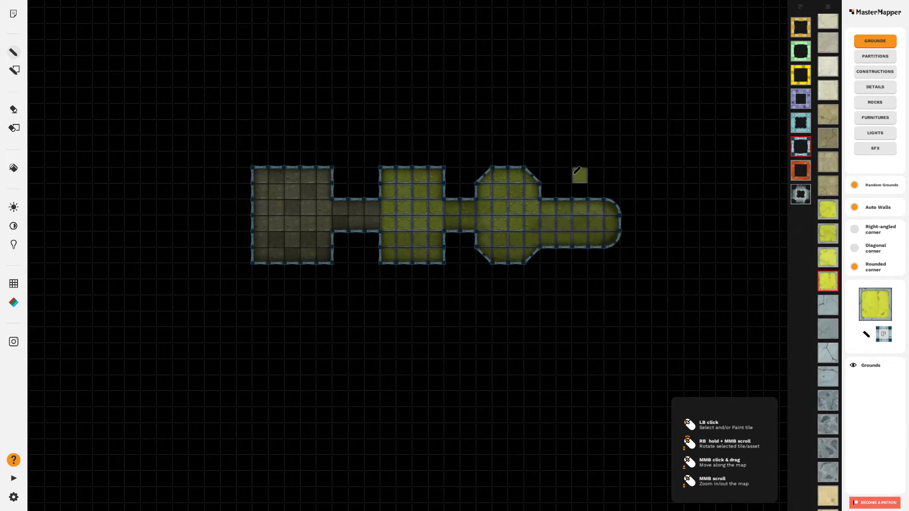
{"action": "left_click_drag", "start_coordinate": [548, 192], "coordinate": [612, 192]}
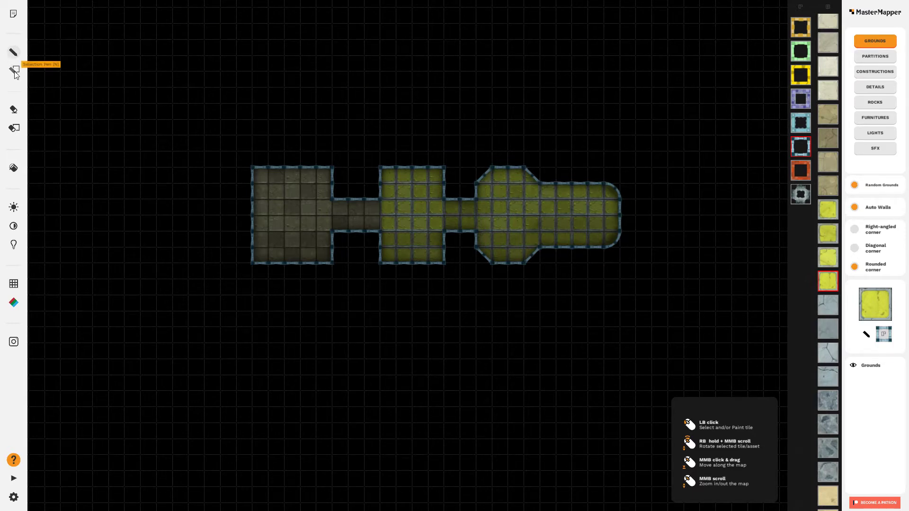
Step: Erase the top row of tiles from the brown room
{"action": "left_click", "coordinate": [14, 110]}
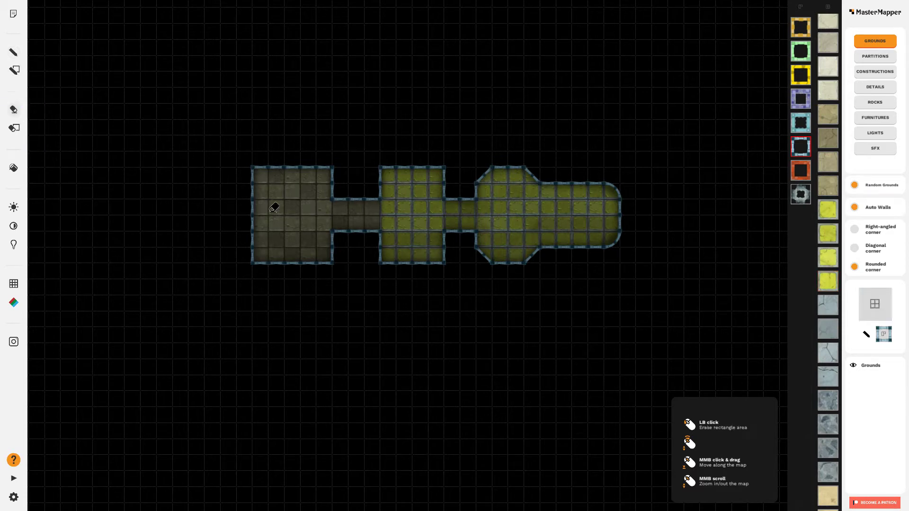
{"action": "left_click_drag", "start_coordinate": [272, 174], "coordinate": [324, 171]}
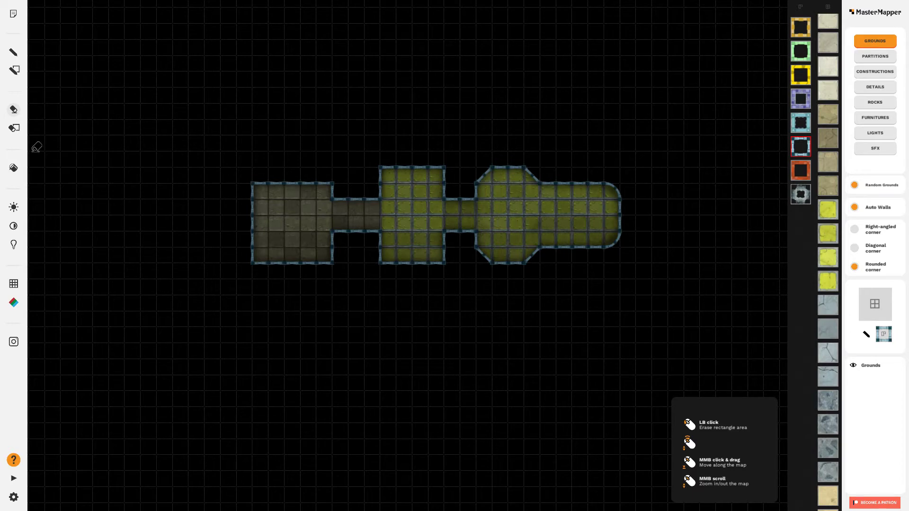
Step: Erase by zone the rest of the brown room with one corridor column, and a 3 by 2 tile block inside the first yellow room
{"action": "left_click", "coordinate": [15, 131]}
{"action": "left_click_drag", "start_coordinate": [124, 104], "coordinate": [179, 253]}
{"action": "mouse_move", "coordinate": [235, 124]}
{"action": "left_mouse_down"}
{"action": "mouse_move", "coordinate": [325, 294]}
{"action": "mouse_move", "coordinate": [335, 294]}
{"action": "left_mouse_up"}
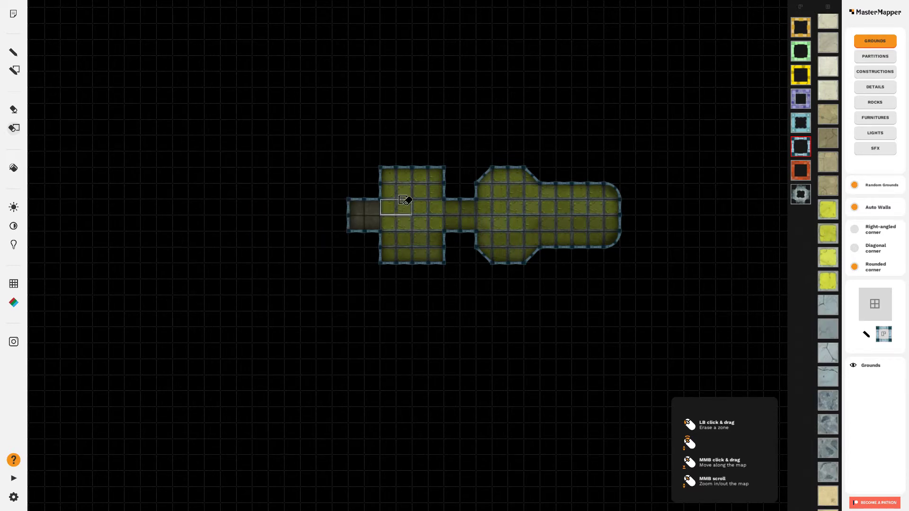
{"action": "left_click_drag", "start_coordinate": [405, 202], "coordinate": [427, 226]}
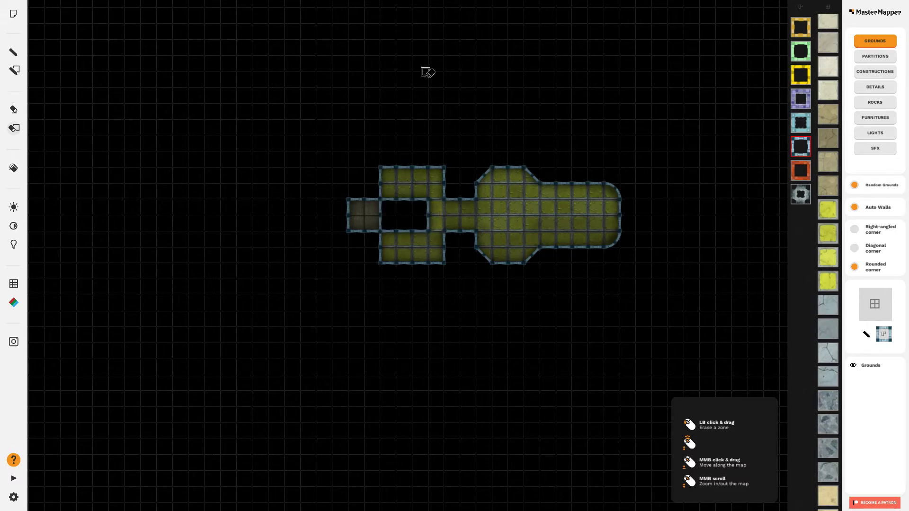
Step: Paint a rounded-corner room 5 by 6 tiles with brown stone ground and thicker blue walls, plus a corridor 3 tiles high extending from its left side
{"action": "left_click", "coordinate": [16, 69]}
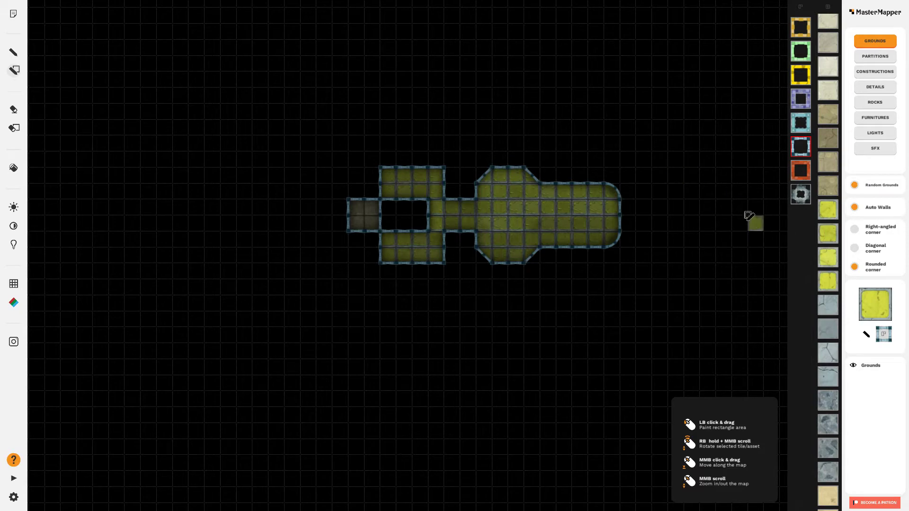
{"action": "scroll", "coordinate": [836, 404], "scroll_direction": "down", "scroll_amount": 3}
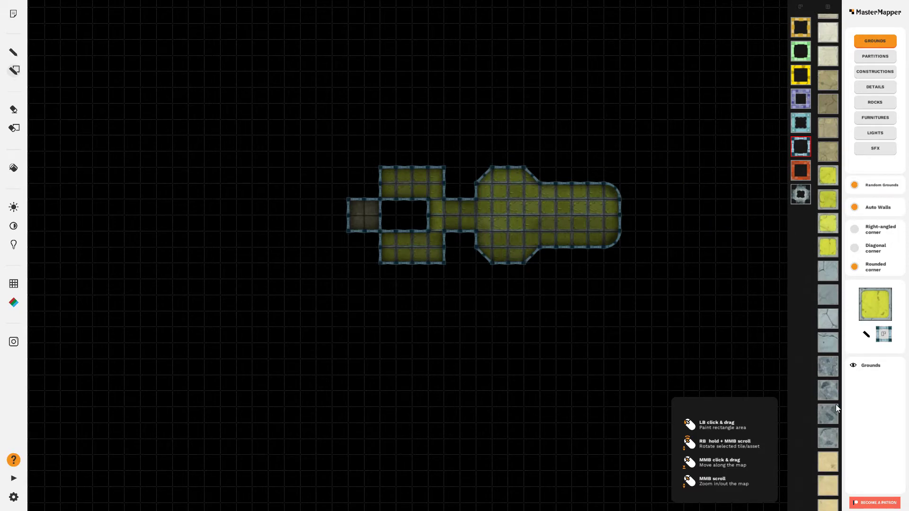
{"action": "scroll", "coordinate": [823, 393], "scroll_direction": "down", "scroll_amount": 12}
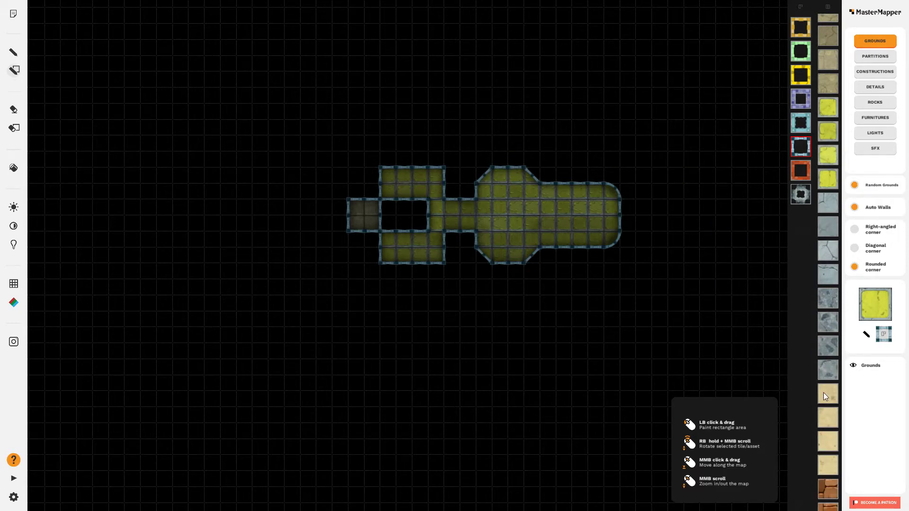
{"action": "scroll", "coordinate": [825, 428], "scroll_direction": "down", "scroll_amount": 2}
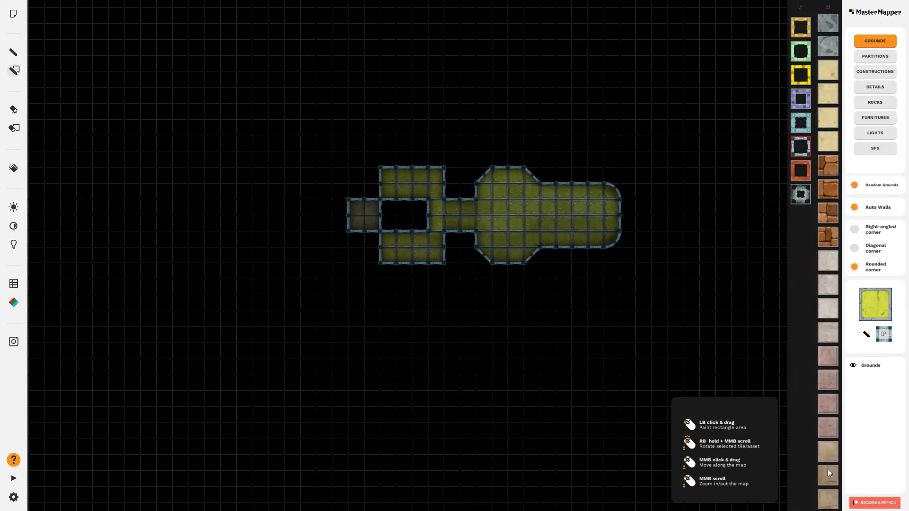
{"action": "left_click", "coordinate": [833, 469]}
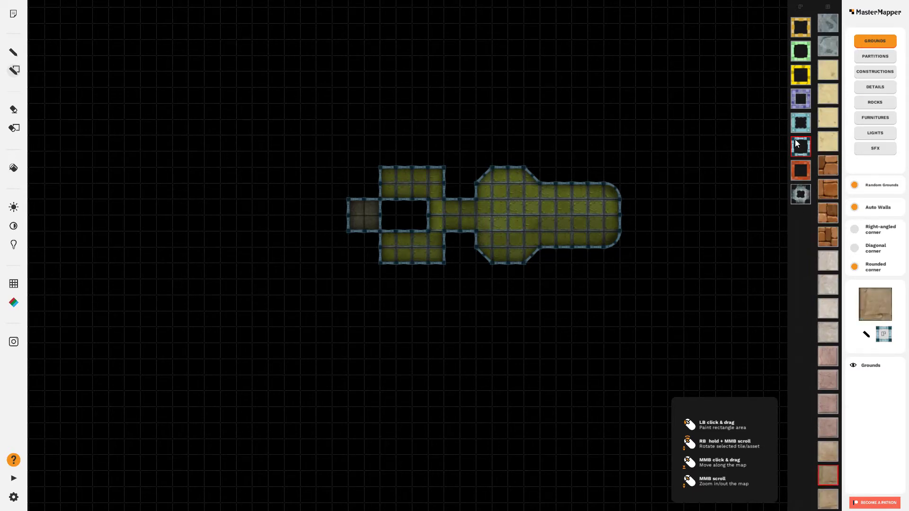
{"action": "mouse_move", "coordinate": [273, 171]}
{"action": "left_mouse_down"}
{"action": "mouse_move", "coordinate": [305, 197]}
{"action": "mouse_move", "coordinate": [345, 260]}
{"action": "left_mouse_up"}
{"action": "left_click_drag", "start_coordinate": [195, 190], "coordinate": [276, 224]}
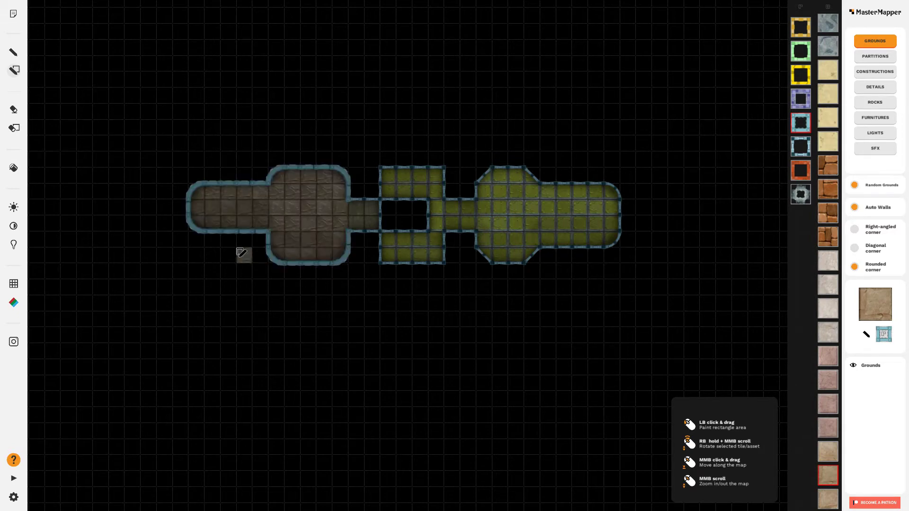
Step: Paint a vertical corridor 3 by 16 tiles, a 4-tile-high corridor running right from its lower end, and a room 5 by 9 tiles
{"action": "left_click_drag", "start_coordinate": [196, 143], "coordinate": [230, 383]}
{"action": "left_click_drag", "start_coordinate": [232, 351], "coordinate": [343, 400]}
{"action": "left_click_drag", "start_coordinate": [324, 305], "coordinate": [385, 426]}
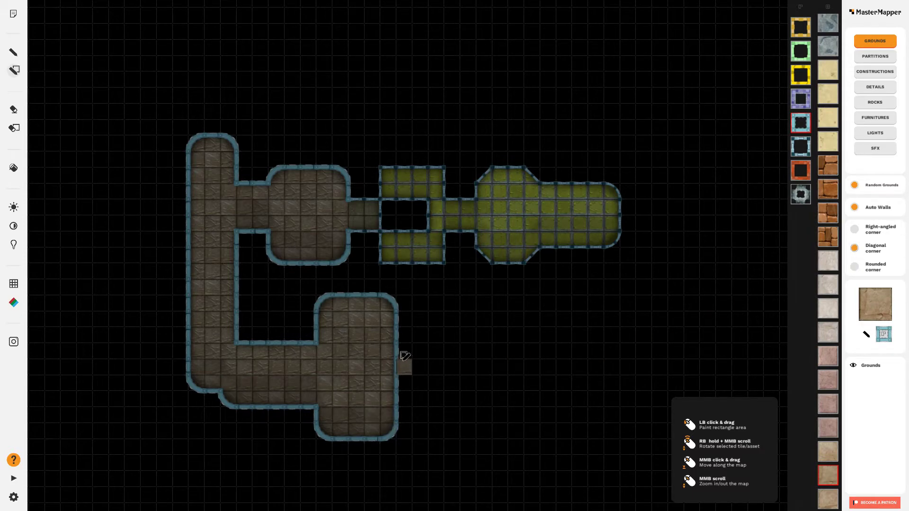
Step: Switch to diagonal corners and add an area 8 by 4 tiles right of the room, crossed by a room 4 by 11 tiles
{"action": "left_click_drag", "start_coordinate": [403, 352], "coordinate": [521, 403]}
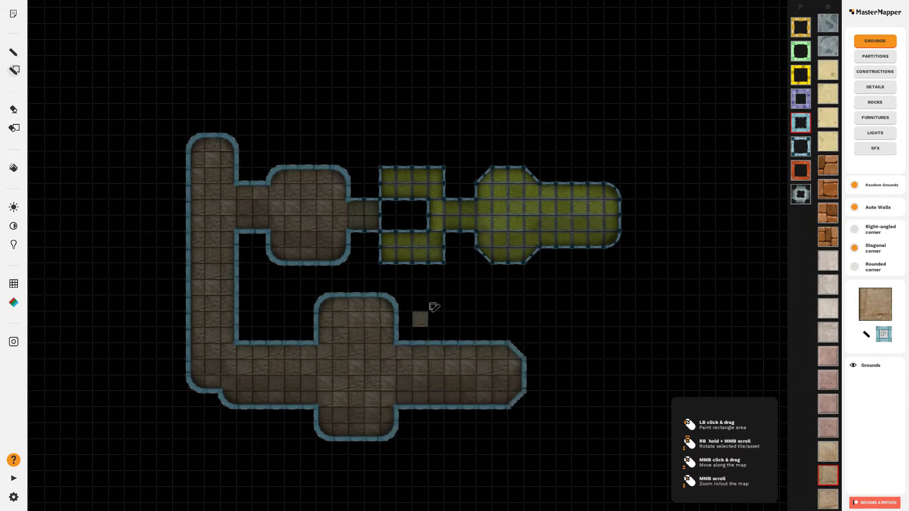
{"action": "left_click_drag", "start_coordinate": [434, 305], "coordinate": [485, 464]}
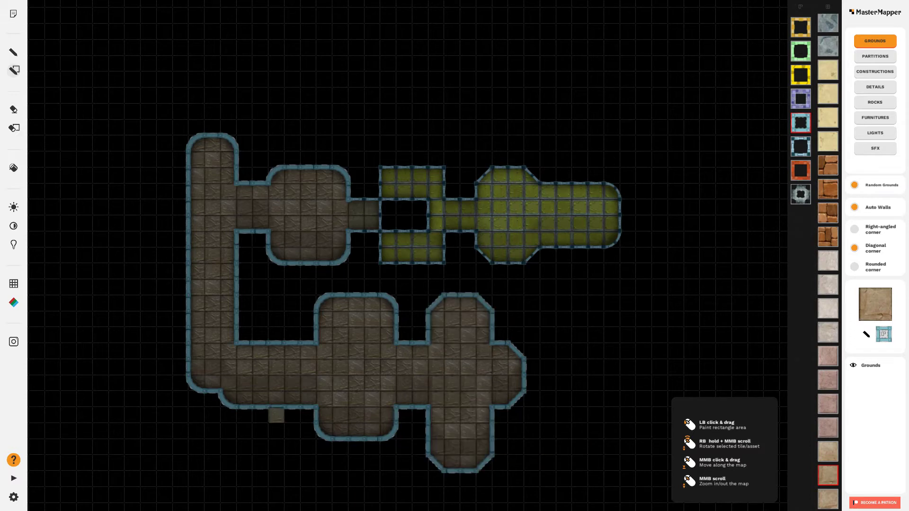
Step: Switch back to rounded corners and fill the notch at the lower-left bend of the long brown corridor
{"action": "left_click", "coordinate": [858, 268]}
{"action": "left_click_drag", "start_coordinate": [283, 398], "coordinate": [204, 397]}
{"action": "left_click_drag", "start_coordinate": [583, 366], "coordinate": [472, 324]}
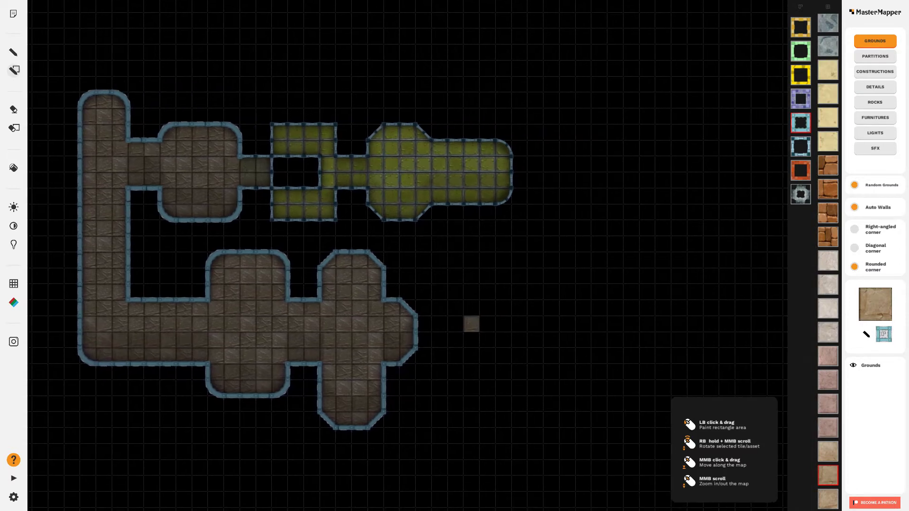
Step: Offset and lighten the map's shading, and tint the scene light orange at a higher intensity
{"action": "left_click", "coordinate": [13, 208]}
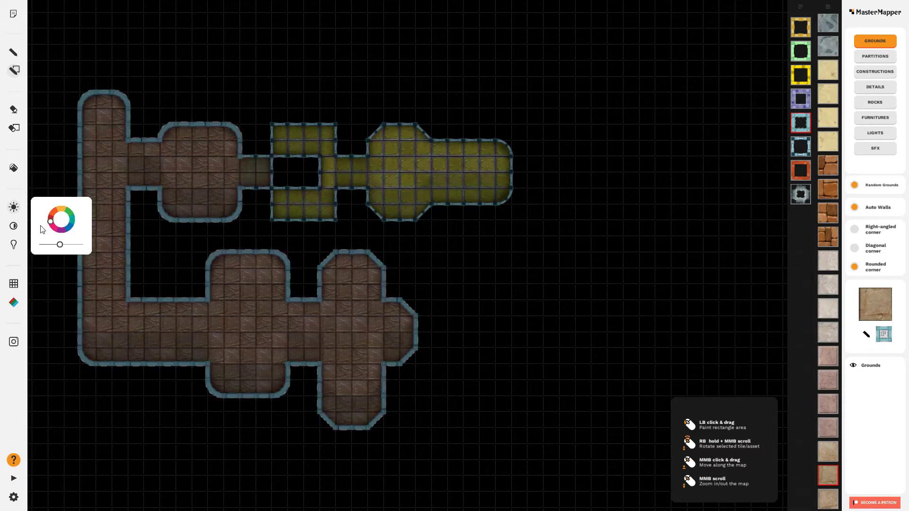
{"action": "left_click", "coordinate": [14, 226]}
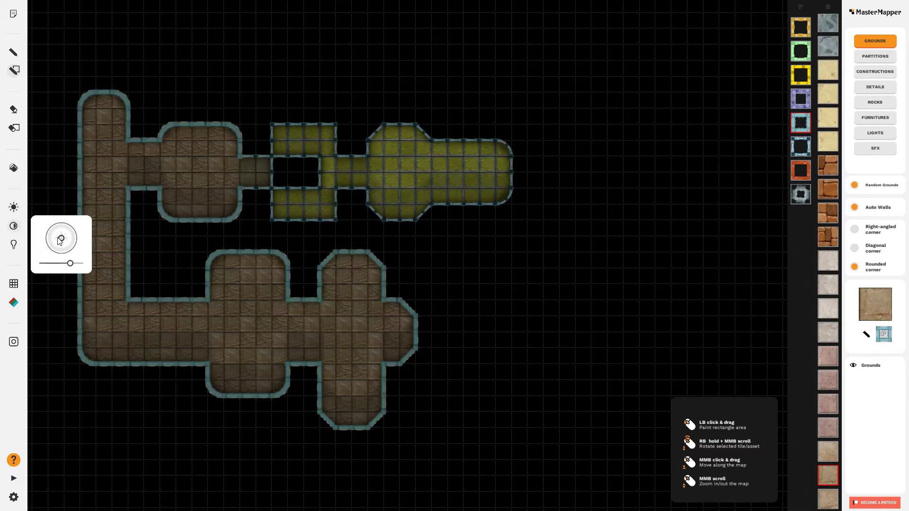
{"action": "left_click", "coordinate": [56, 242]}
{"action": "left_click_drag", "start_coordinate": [56, 241], "coordinate": [47, 267]}
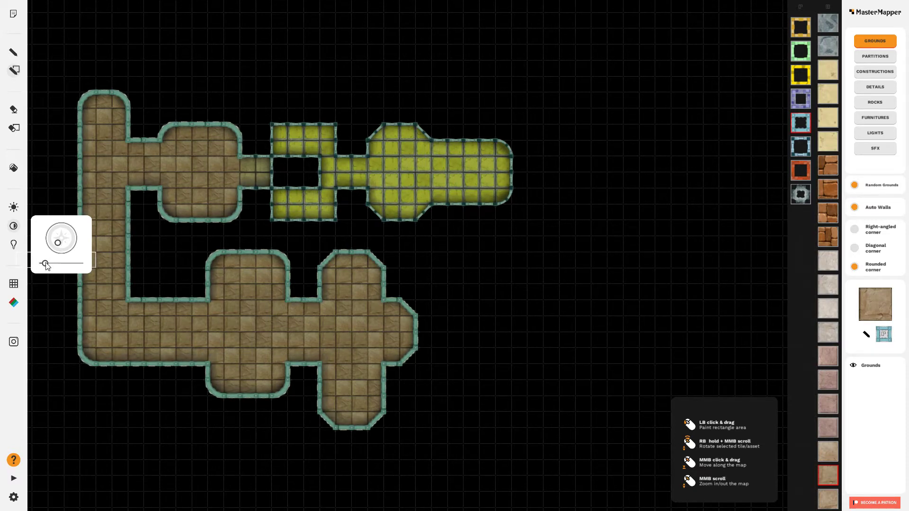
{"action": "left_click", "coordinate": [15, 207]}
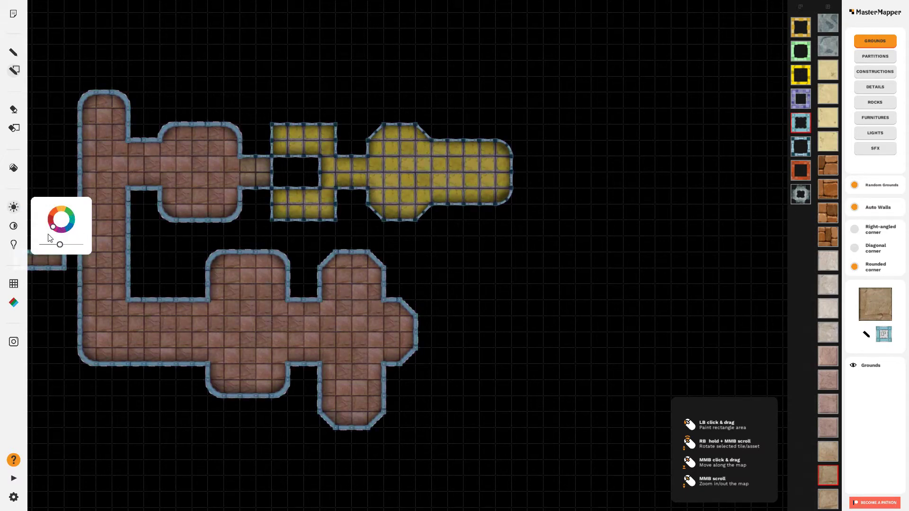
{"action": "left_click_drag", "start_coordinate": [50, 238], "coordinate": [76, 251]}
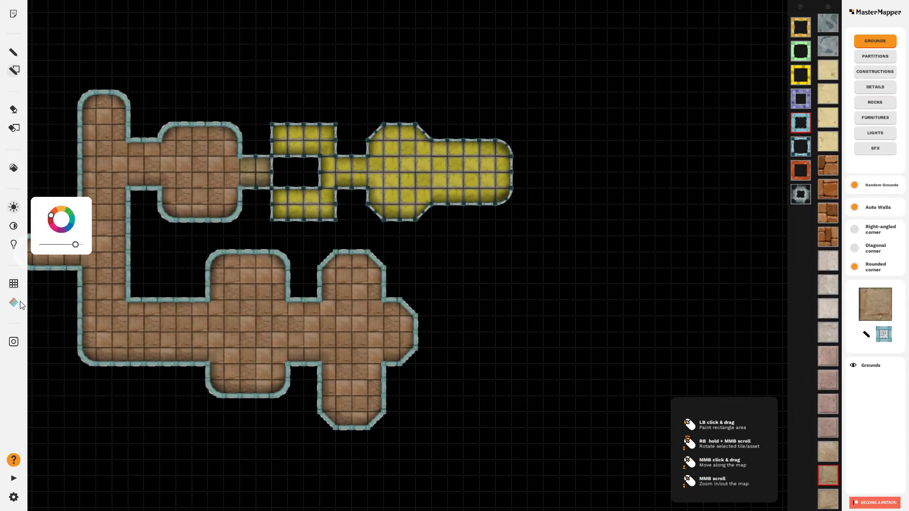
Step: Toggle the grid display repeatedly, and switch the scene to black-and-white and back to colour
{"action": "left_click", "coordinate": [14, 285]}
{"action": "left_click", "coordinate": [14, 284]}
{"action": "scroll", "coordinate": [142, 294], "scroll_direction": "up", "scroll_amount": 2}
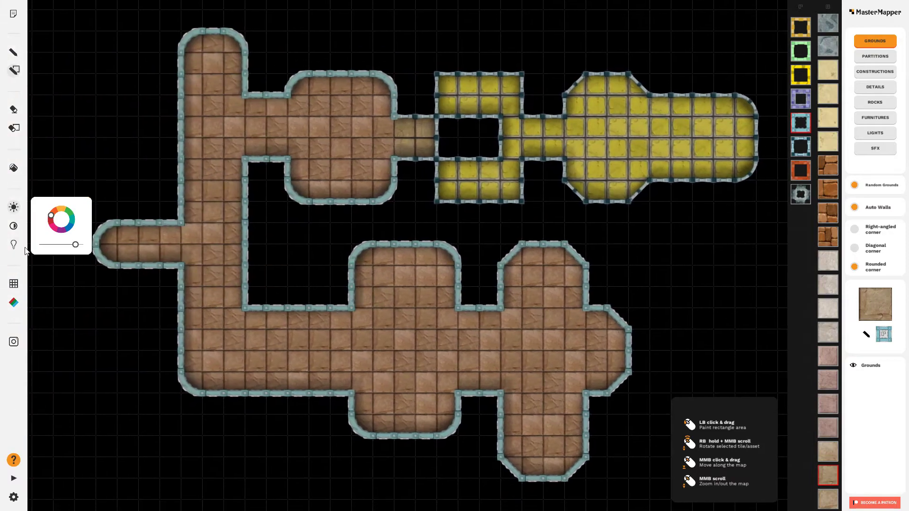
{"action": "left_click", "coordinate": [14, 284]}
{"action": "left_click", "coordinate": [14, 284]}
{"action": "left_click", "coordinate": [18, 306]}
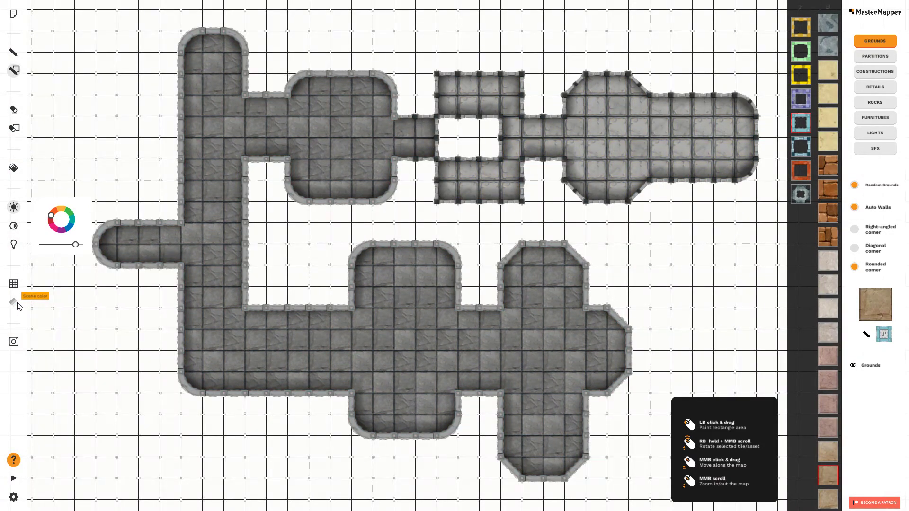
{"action": "left_click", "coordinate": [18, 305]}
{"action": "scroll", "coordinate": [81, 342], "scroll_direction": "down", "scroll_amount": 1}
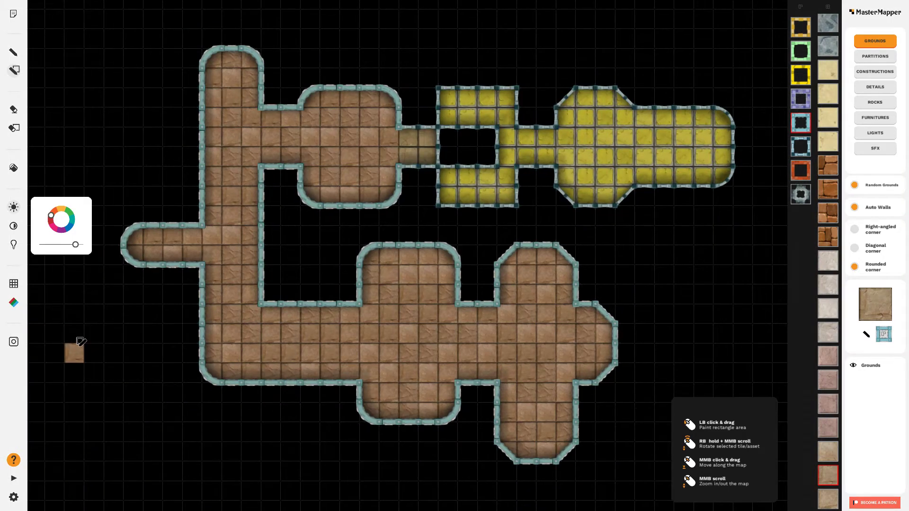
Step: Capture a screenshot of the whole map view, close the light settings, and open the captures folder
{"action": "left_click", "coordinate": [14, 342]}
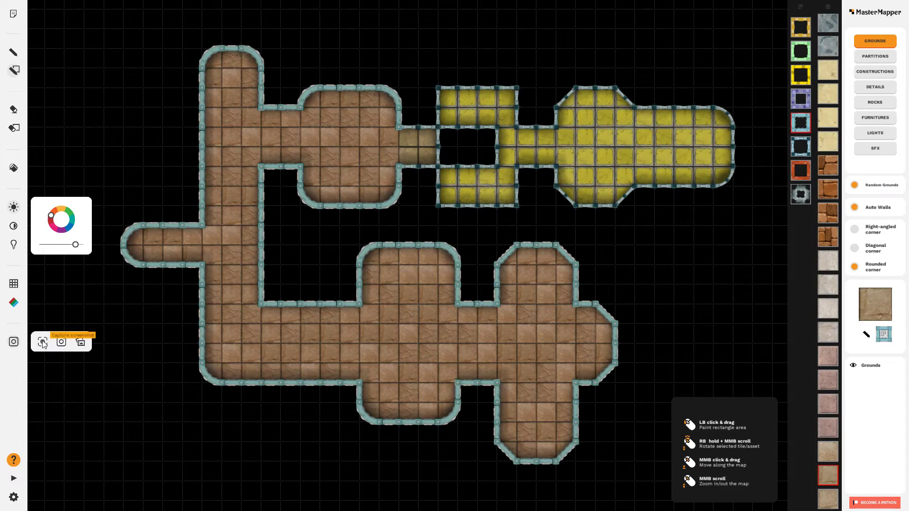
{"action": "left_click", "coordinate": [13, 207]}
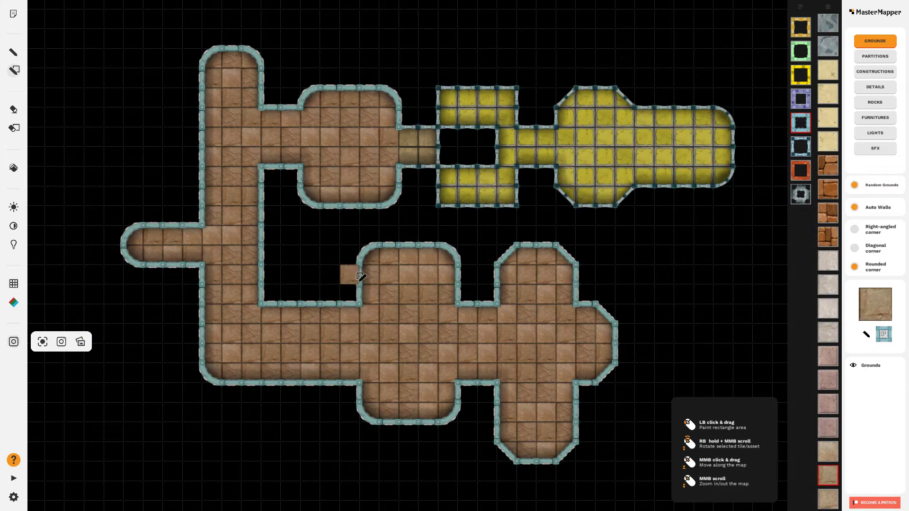
{"action": "left_click", "coordinate": [80, 342]}
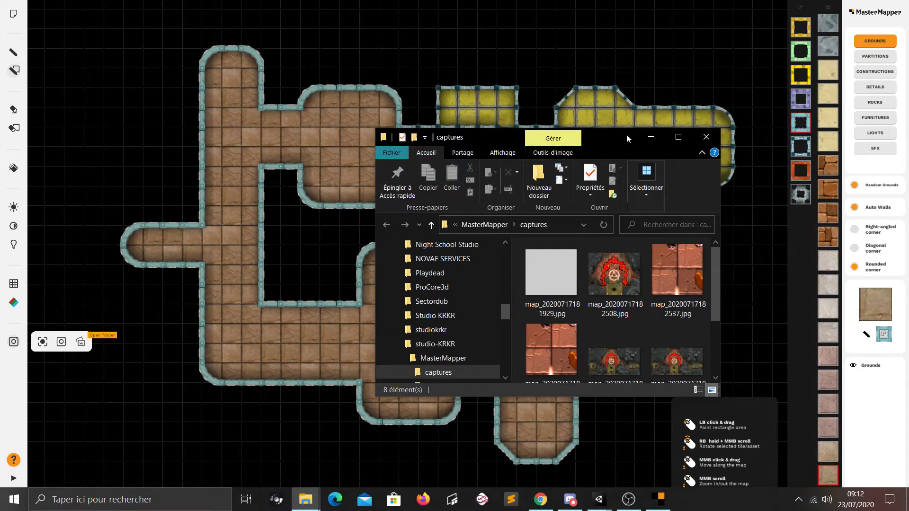
Step: Open the capture map_20200723091245.jpg from the folder, zoom in to inspect its detail, and return to the map
{"action": "left_click_drag", "start_coordinate": [626, 135], "coordinate": [467, 64]}
{"action": "scroll", "coordinate": [502, 195], "scroll_direction": "down", "scroll_amount": 2}
{"action": "left_click", "coordinate": [453, 271]}
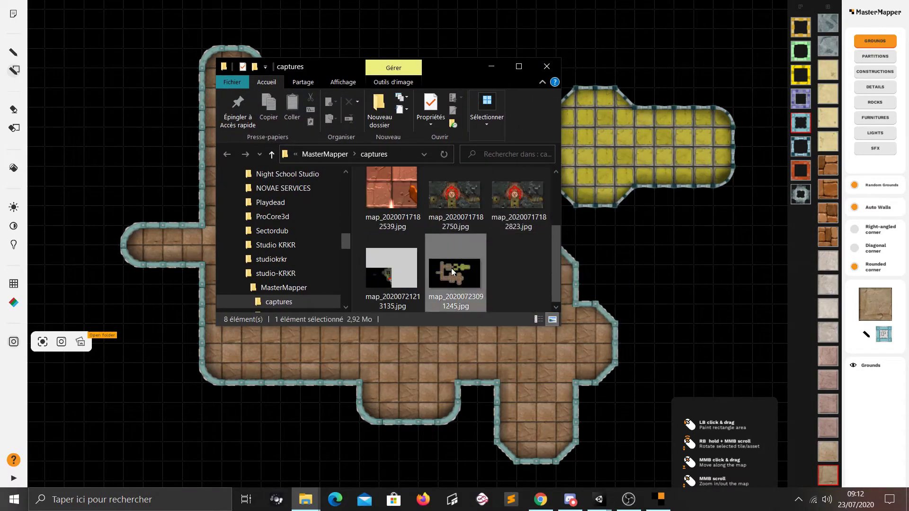
{"action": "double_click", "coordinate": [451, 268]}
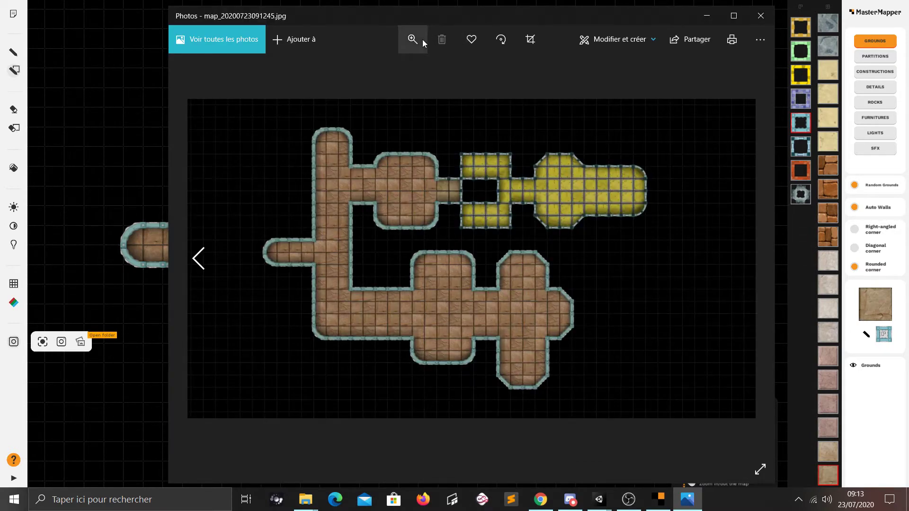
{"action": "left_click", "coordinate": [424, 45]}
{"action": "left_click_drag", "start_coordinate": [426, 71], "coordinate": [372, 71]}
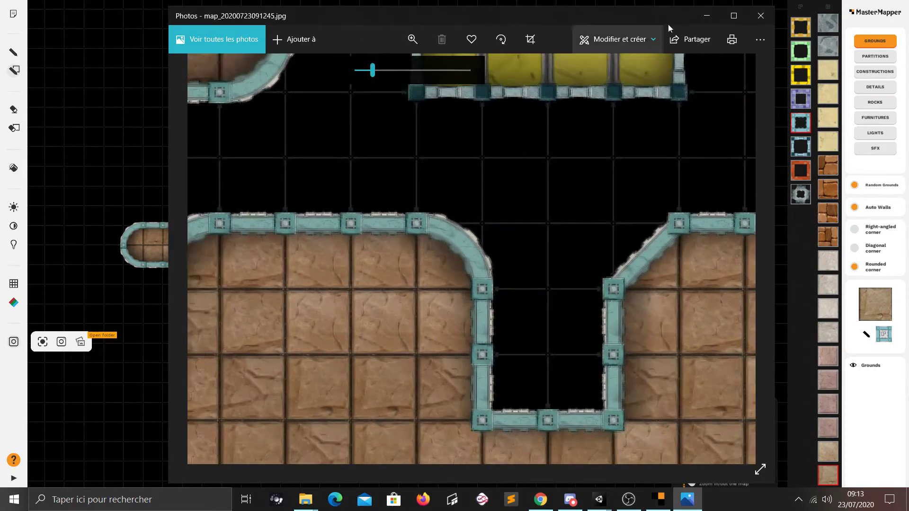
{"action": "left_click", "coordinate": [761, 16]}
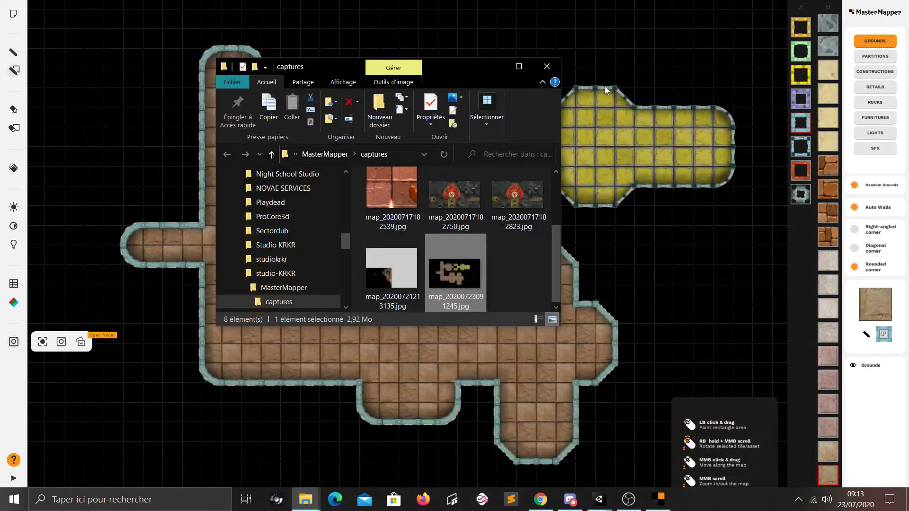
{"action": "left_click", "coordinate": [609, 59]}
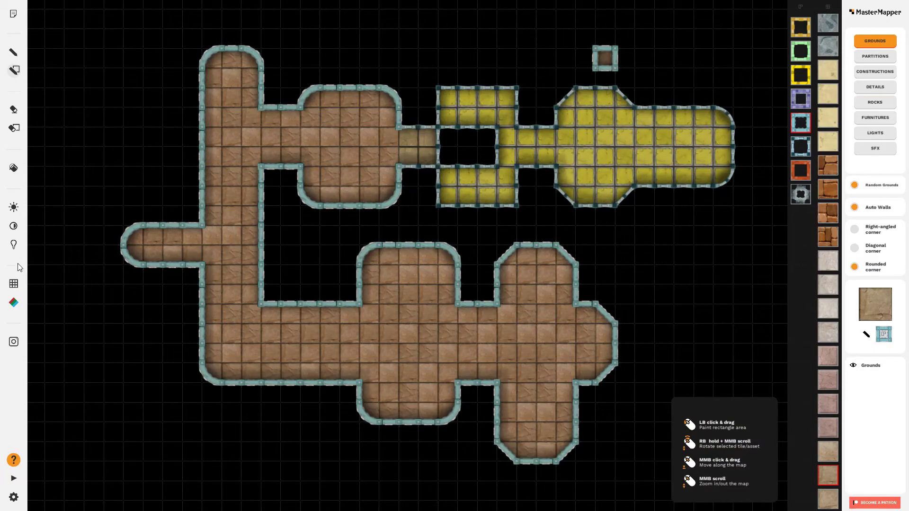
Step: Capture a VTT screenshot at 70 px of a zone 15 by 13 tiles around the two lower brown rooms
{"action": "left_click", "coordinate": [15, 343]}
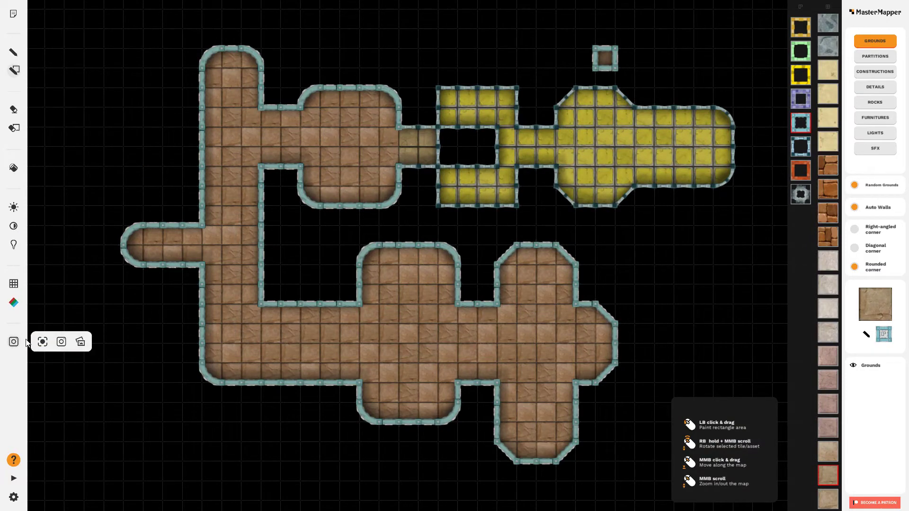
{"action": "left_click", "coordinate": [61, 346]}
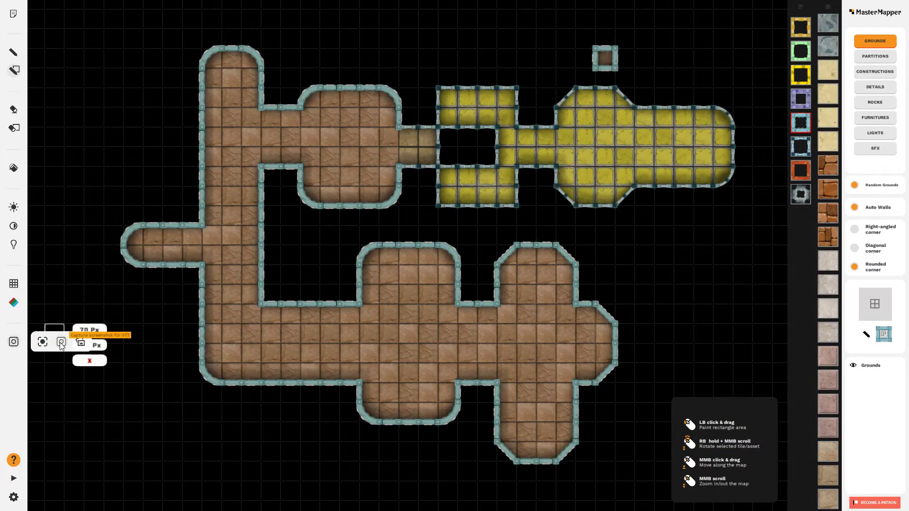
{"action": "scroll", "coordinate": [365, 251], "scroll_direction": "up", "scroll_amount": 2}
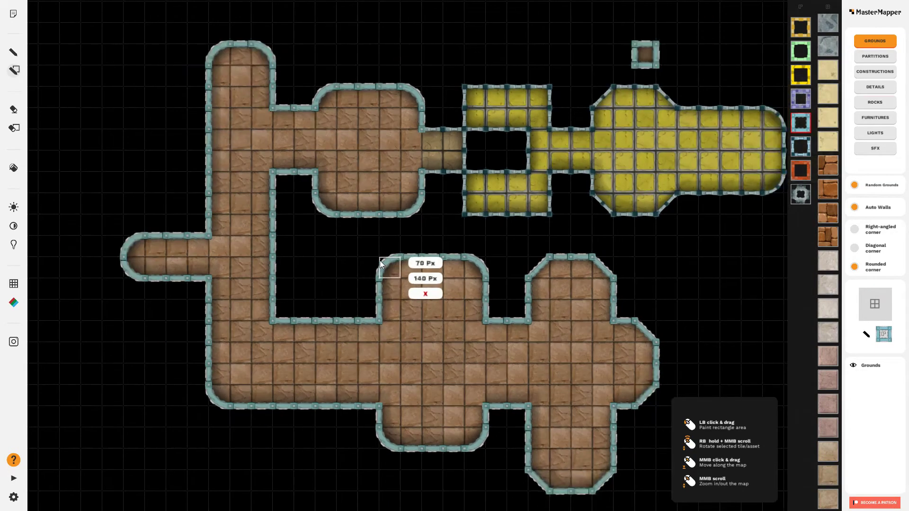
{"action": "left_click_drag", "start_coordinate": [380, 261], "coordinate": [578, 466]}
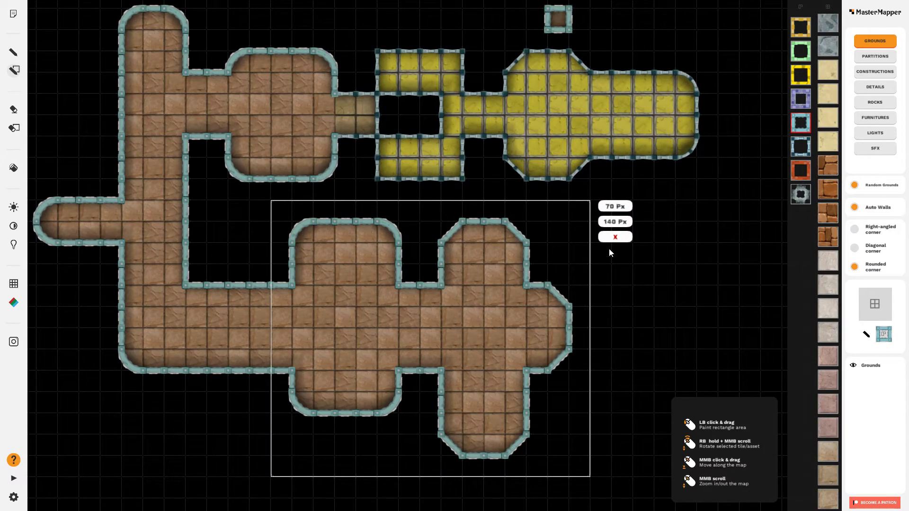
{"action": "left_click", "coordinate": [625, 207]}
Step: Open the VTT capture map_20200723091337.jpg from the captures folder to inspect it, and close it to return to the map
{"action": "left_click", "coordinate": [14, 342]}
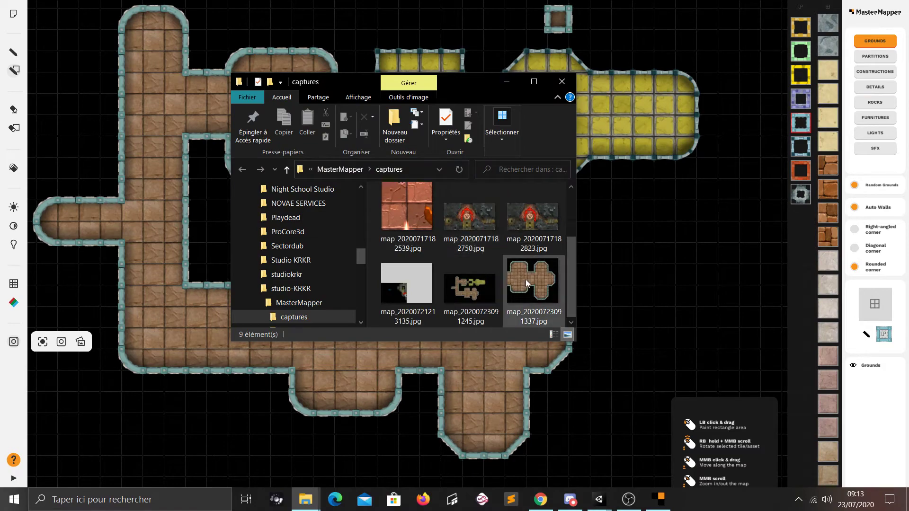
{"action": "double_click", "coordinate": [532, 276]}
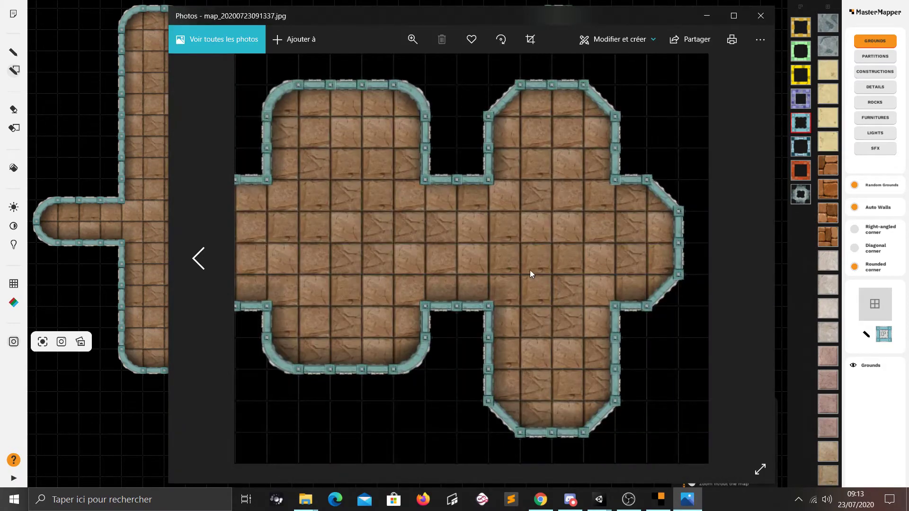
{"action": "left_click", "coordinate": [761, 17]}
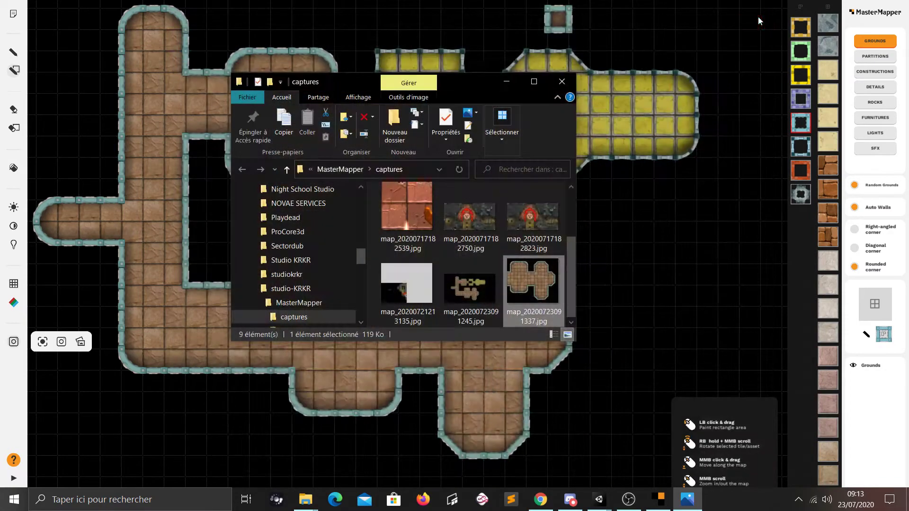
{"action": "left_click", "coordinate": [573, 81]}
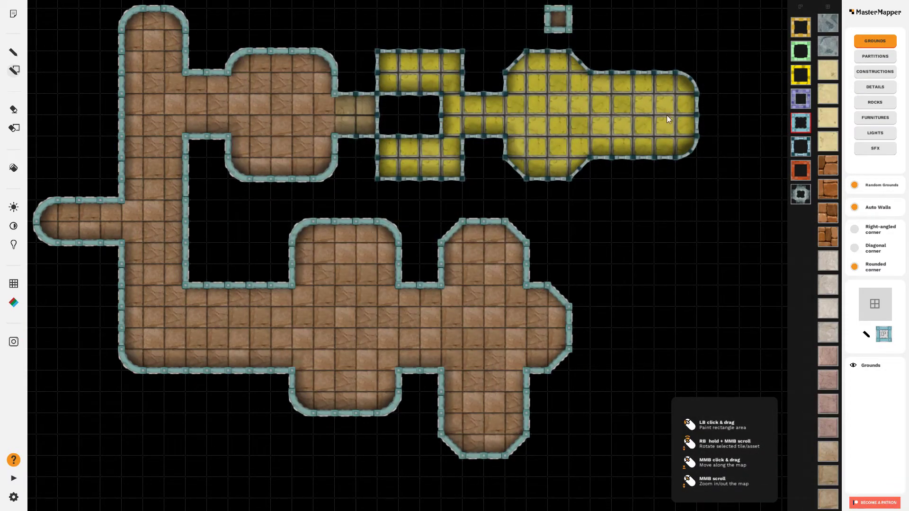
{"action": "scroll", "coordinate": [636, 240], "scroll_direction": "down", "scroll_amount": 2}
{"action": "scroll", "coordinate": [593, 231], "scroll_direction": "up", "scroll_amount": 2}
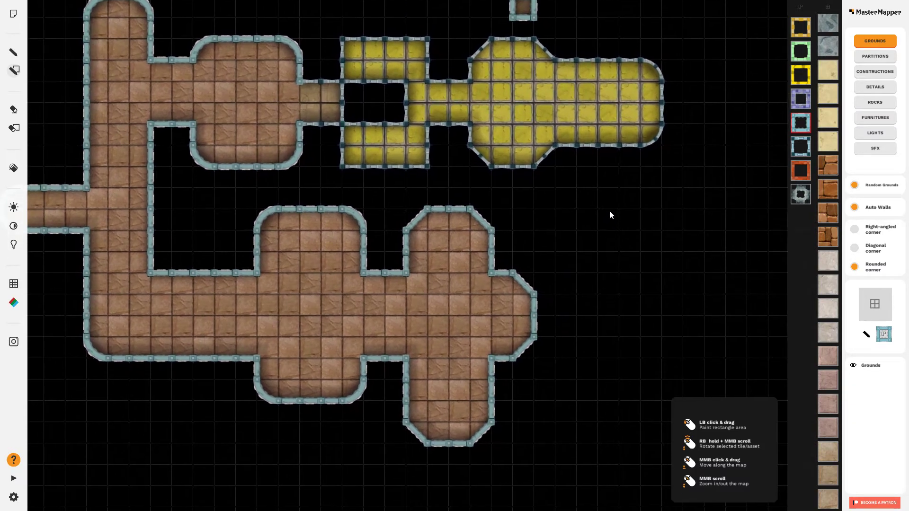
Step: Paint pale stone ground tiles over the empty 3 by 2 tile gap in the middle of the square yellow room
{"action": "left_click_drag", "start_coordinate": [598, 166], "coordinate": [599, 228]}
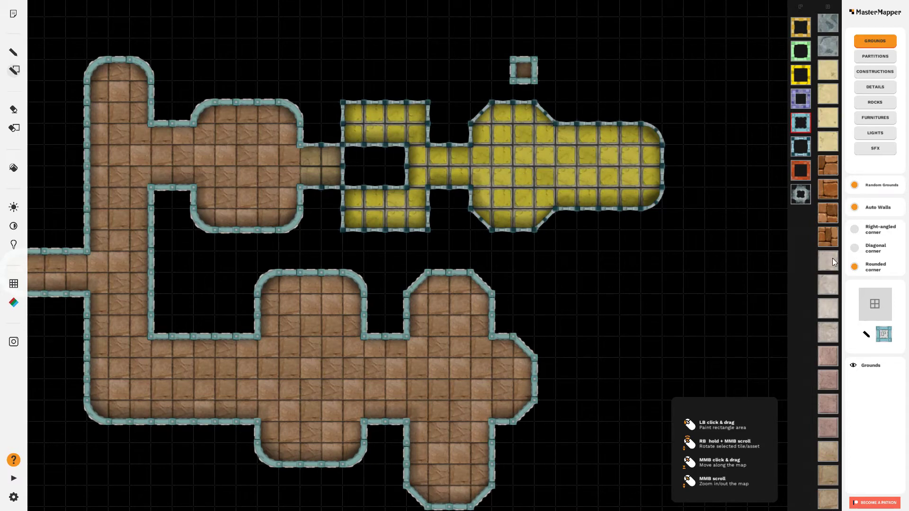
{"action": "left_click", "coordinate": [803, 144]}
{"action": "left_click", "coordinate": [13, 52]}
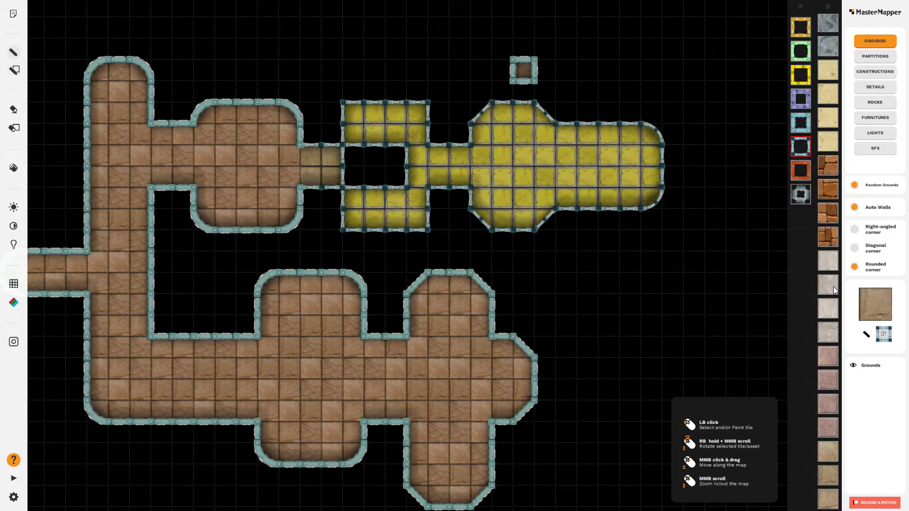
{"action": "left_click", "coordinate": [827, 308]}
{"action": "left_click", "coordinate": [396, 132]}
{"action": "mouse_move", "coordinate": [355, 158]}
{"action": "left_mouse_down"}
{"action": "mouse_move", "coordinate": [376, 174]}
{"action": "mouse_move", "coordinate": [393, 170]}
{"action": "mouse_move", "coordinate": [356, 174]}
{"action": "left_mouse_up"}
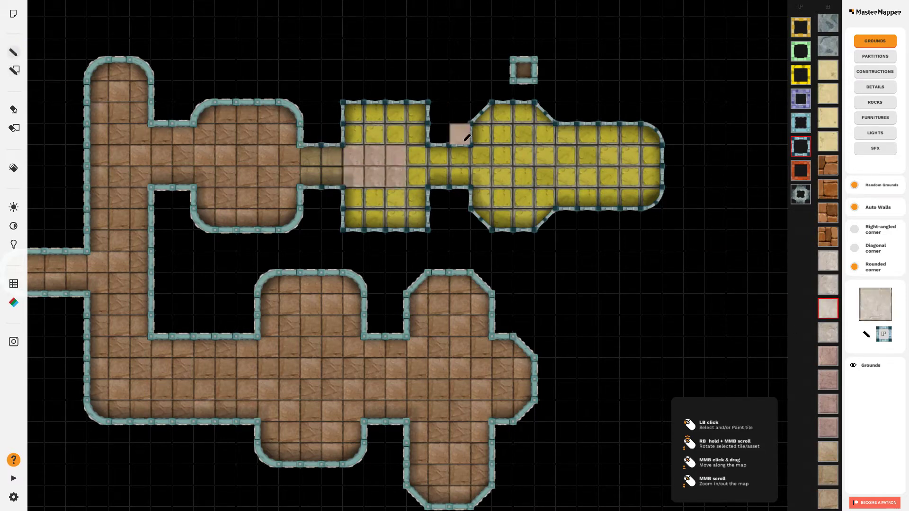
Step: Erase the isolated brown tile above the octagonal yellow room using the zone eraser
{"action": "left_click", "coordinate": [17, 128]}
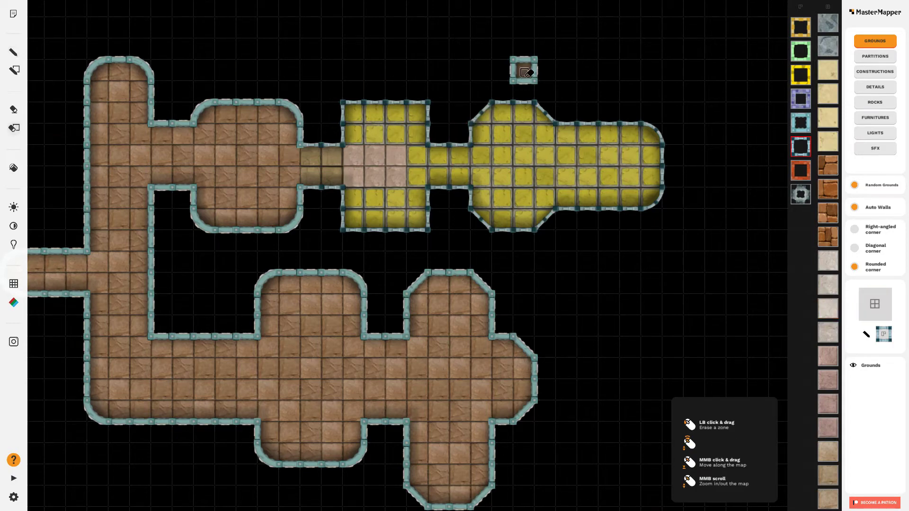
{"action": "scroll", "coordinate": [371, 223], "scroll_direction": "down", "scroll_amount": 3}
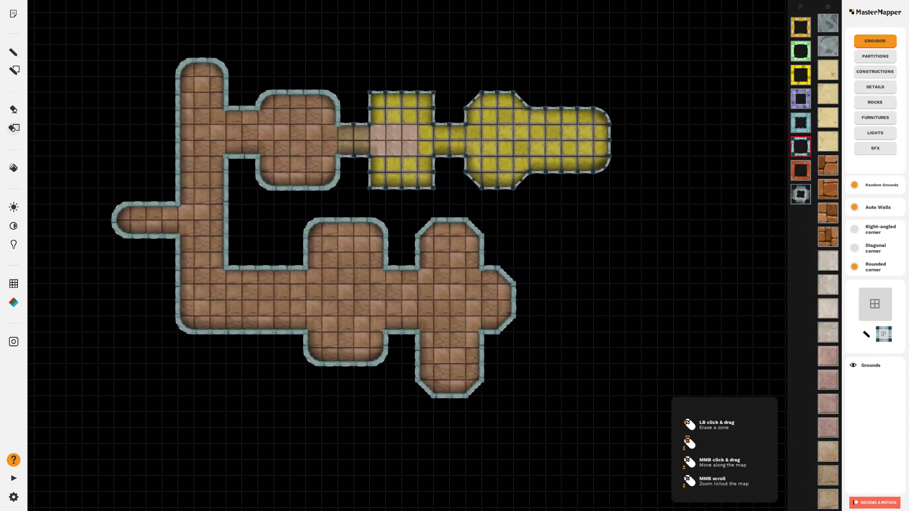
{"action": "scroll", "coordinate": [336, 223], "scroll_direction": "up", "scroll_amount": 3}
{"action": "scroll", "coordinate": [336, 223], "scroll_direction": "down", "scroll_amount": 2}
{"action": "scroll", "coordinate": [426, 241], "scroll_direction": "up", "scroll_amount": 2}
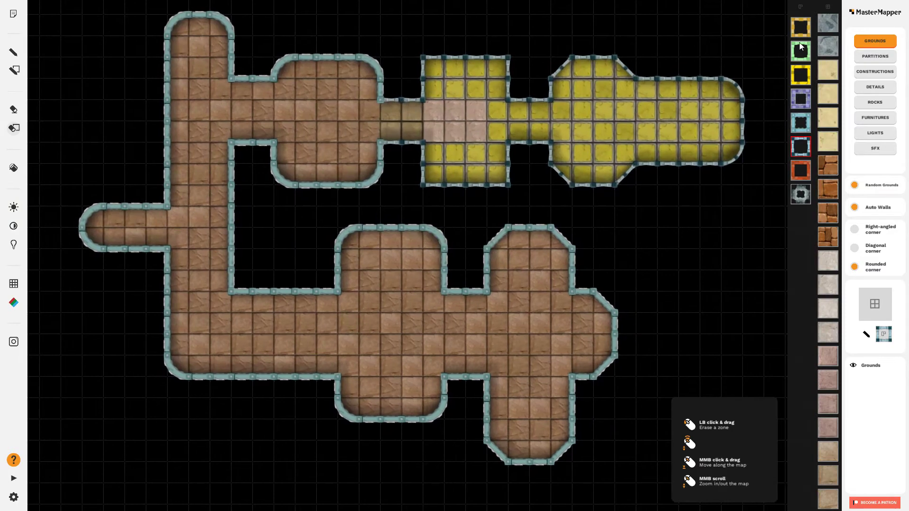
Step: Place a vertical yellow partition from the upper wall of the rounded yellow extension and add an L-shaped corner partition beneath it
{"action": "left_click", "coordinate": [885, 57]}
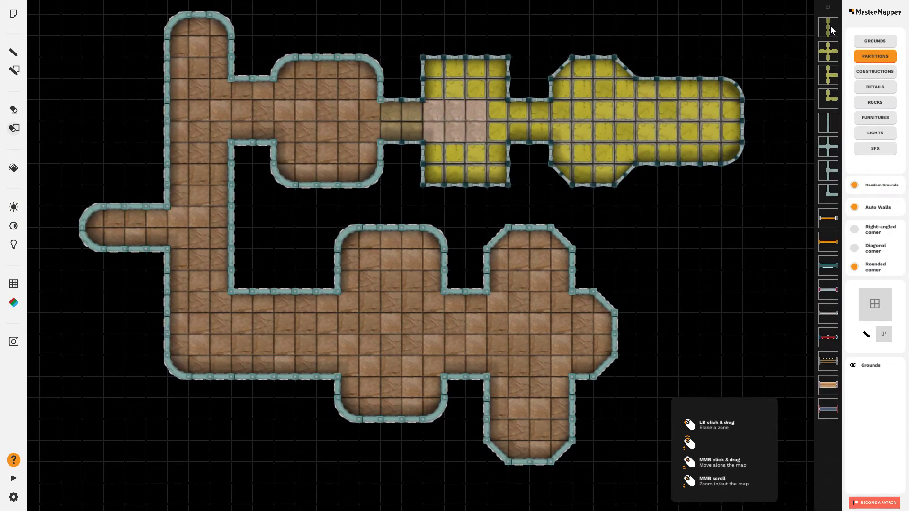
{"action": "left_click_drag", "start_coordinate": [499, 115], "coordinate": [438, 151]}
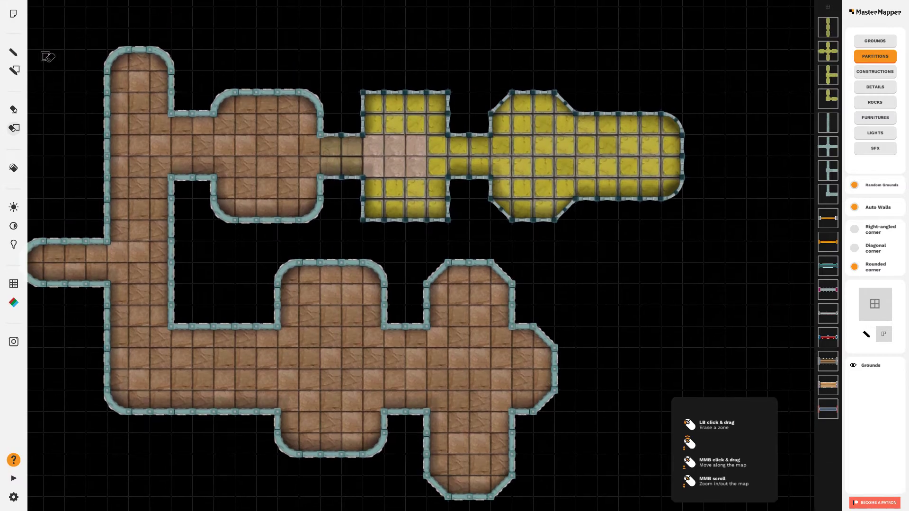
{"action": "left_click", "coordinate": [13, 53]}
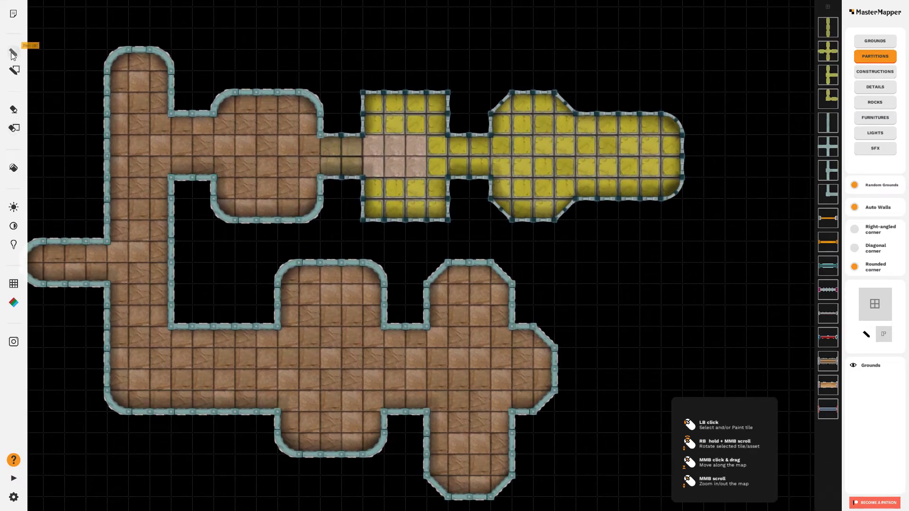
{"action": "left_click", "coordinate": [828, 27]}
{"action": "scroll", "coordinate": [514, 179], "scroll_direction": "up", "scroll_amount": 5}
{"action": "scroll", "coordinate": [529, 179], "scroll_direction": "down", "scroll_amount": 3}
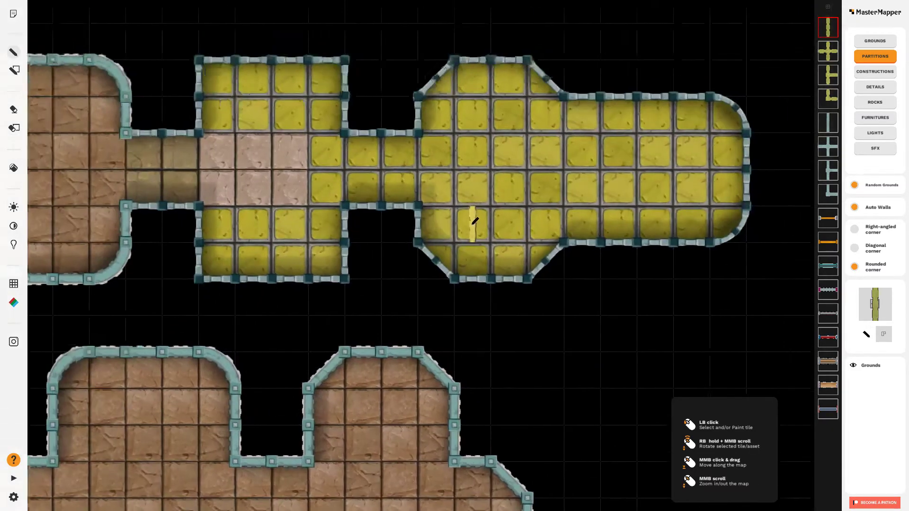
{"action": "scroll", "coordinate": [473, 213], "scroll_direction": "up", "scroll_amount": 2}
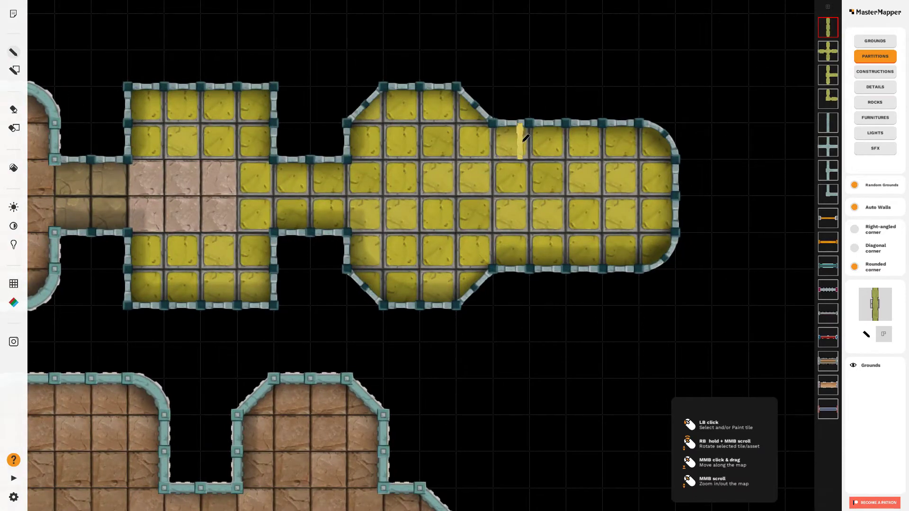
{"action": "left_click", "coordinate": [537, 141]}
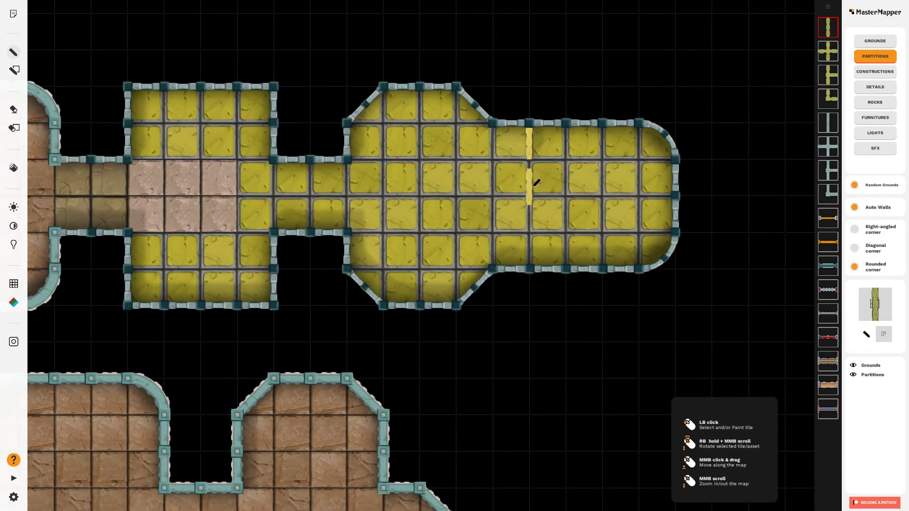
{"action": "left_click", "coordinate": [830, 105]}
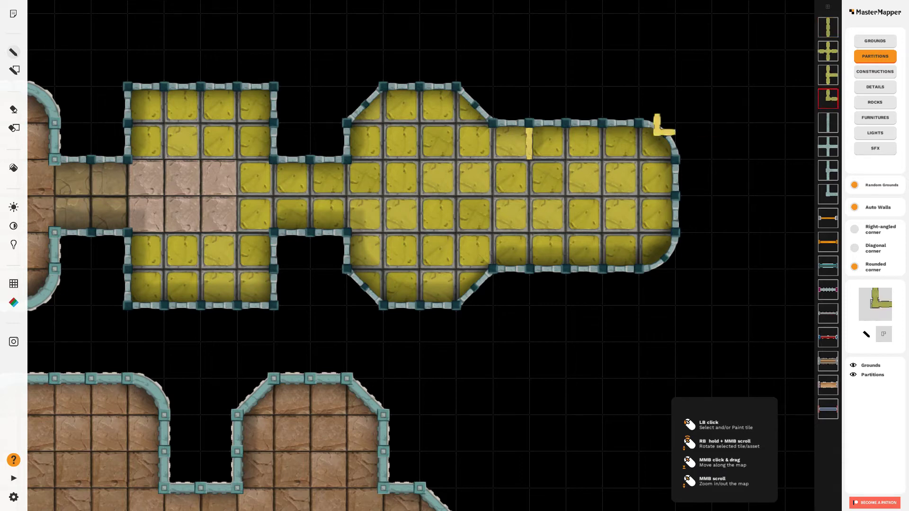
{"action": "left_click", "coordinate": [537, 175]}
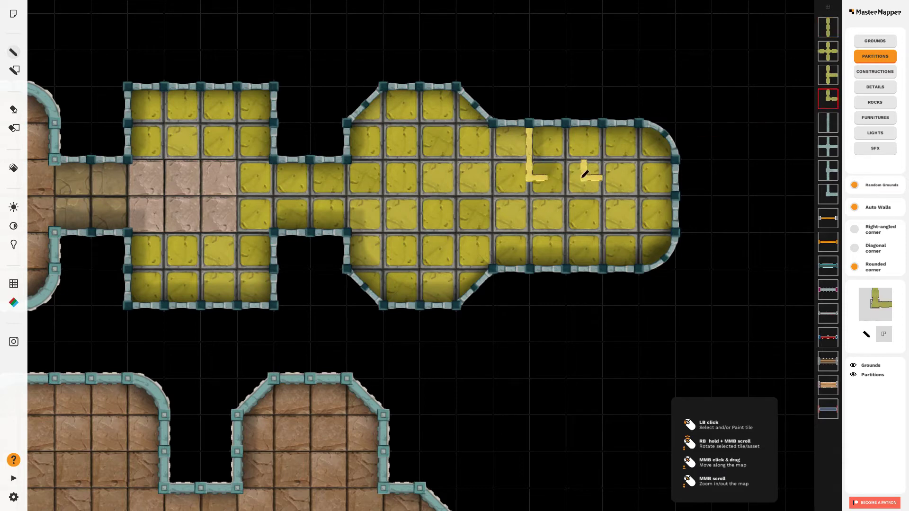
Step: Extend the corner with straight horizontal partitions to the end wall, leaving a one-tile gap, and fill it with the metal door with magenta ends
{"action": "left_click", "coordinate": [833, 31]}
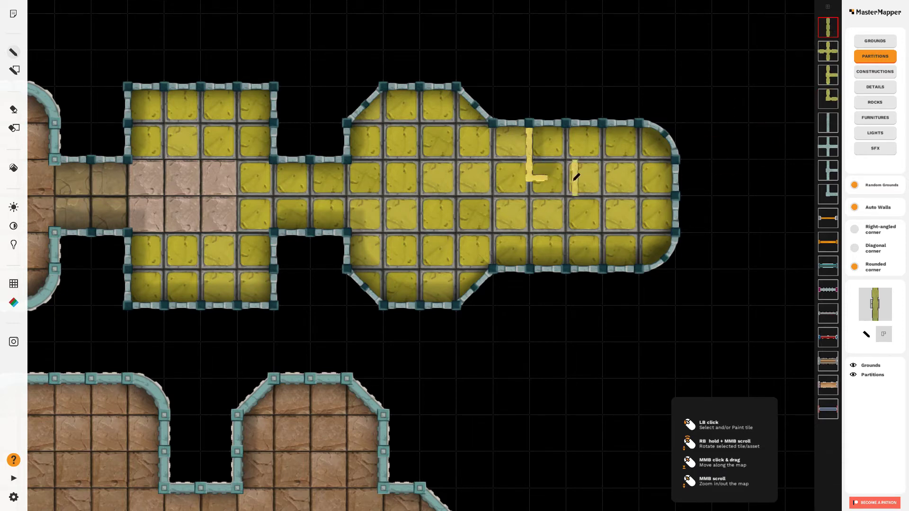
{"action": "scroll", "coordinate": [575, 177], "scroll_direction": "down", "scroll_amount": 1}
{"action": "scroll", "coordinate": [577, 177], "scroll_direction": "down", "scroll_amount": 1}
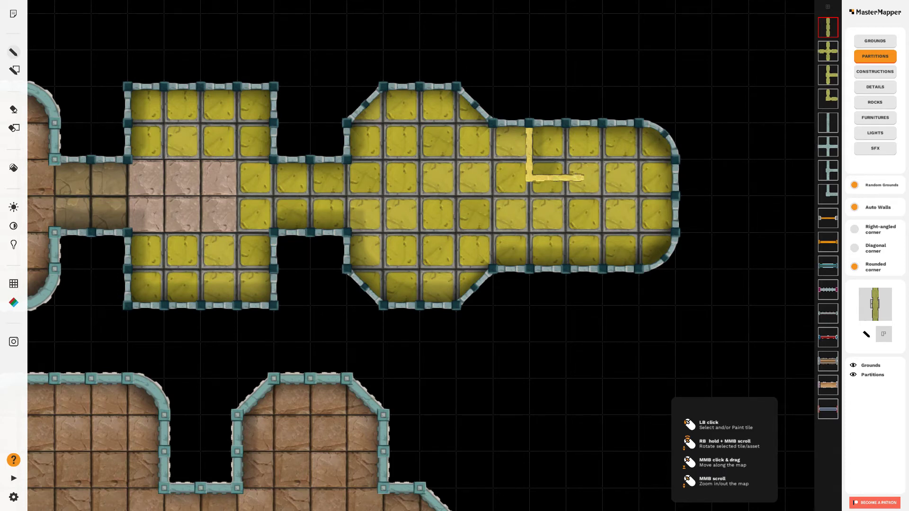
{"action": "left_click", "coordinate": [586, 178]}
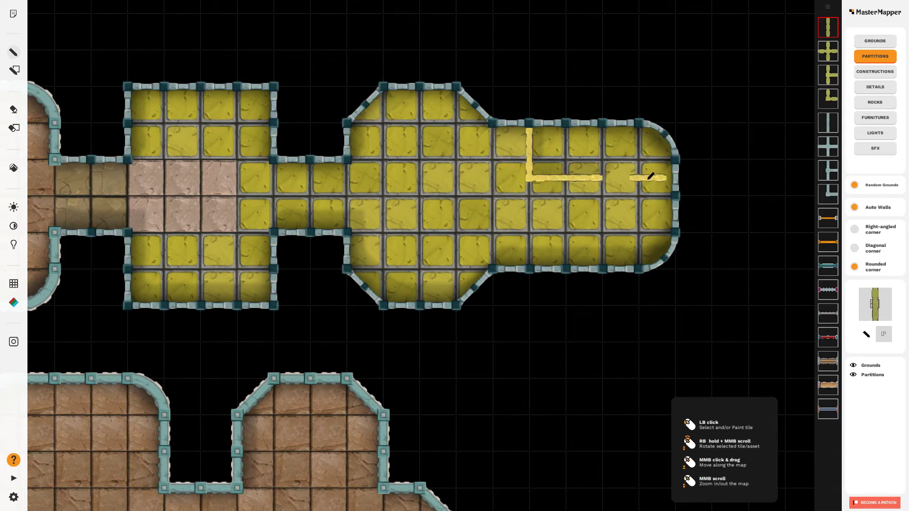
{"action": "left_click", "coordinate": [659, 176]}
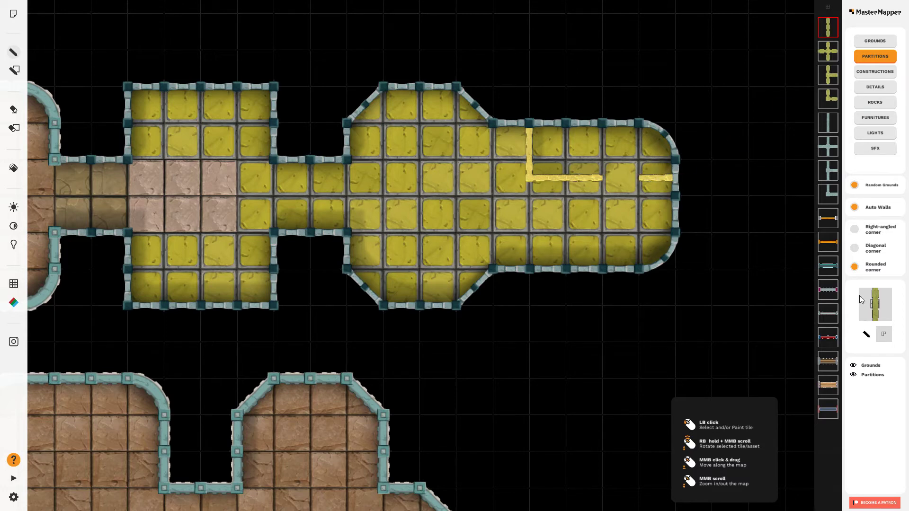
{"action": "left_click", "coordinate": [828, 289]}
{"action": "left_click", "coordinate": [621, 178]}
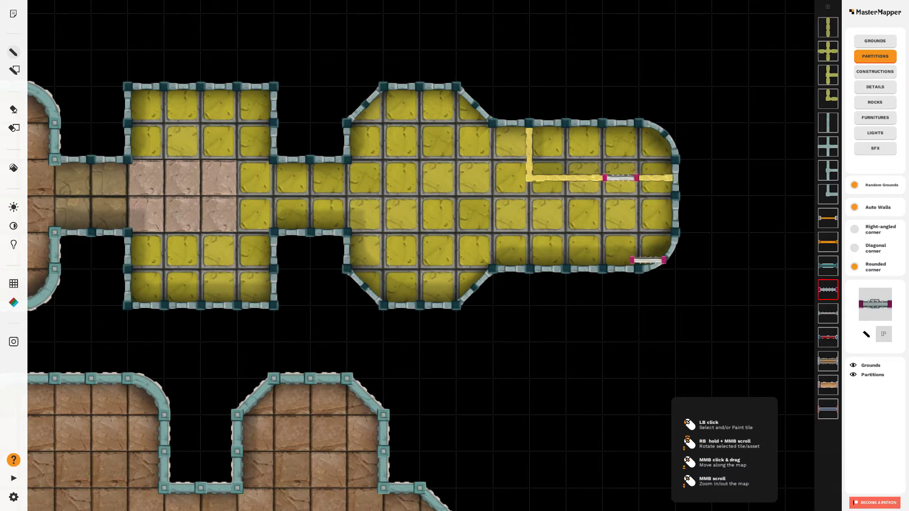
Step: Strengthen the scene shadows and dim the global light to about the middle of its range
{"action": "left_click", "coordinate": [13, 244]}
{"action": "left_click_drag", "start_coordinate": [54, 268], "coordinate": [65, 266]}
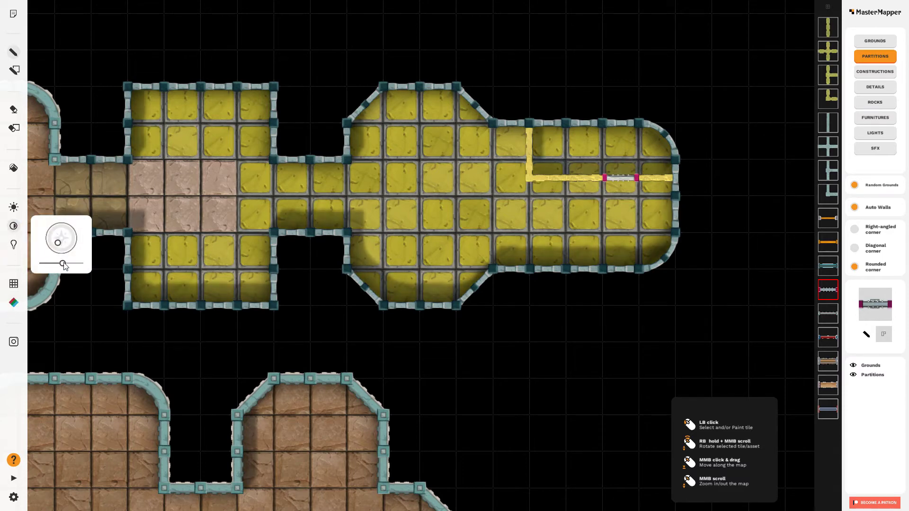
{"action": "left_click", "coordinate": [13, 207]}
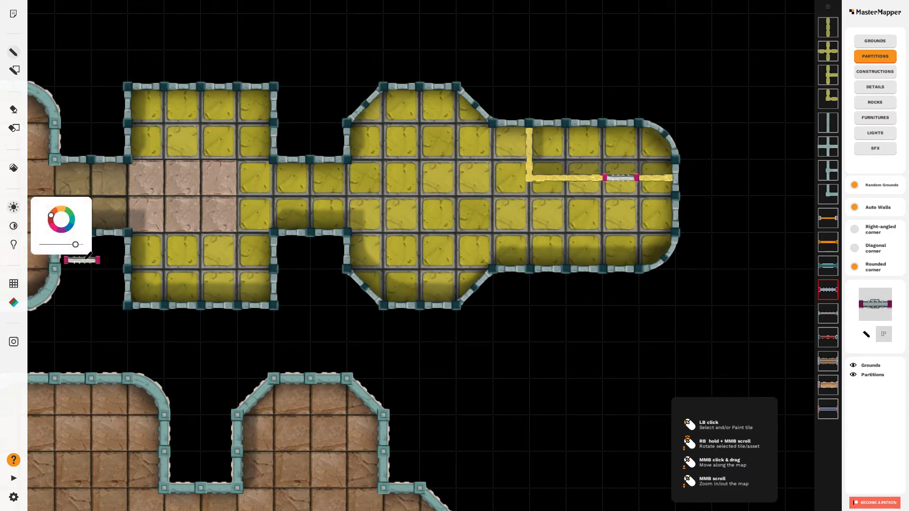
{"action": "left_click_drag", "start_coordinate": [75, 244], "coordinate": [71, 245]}
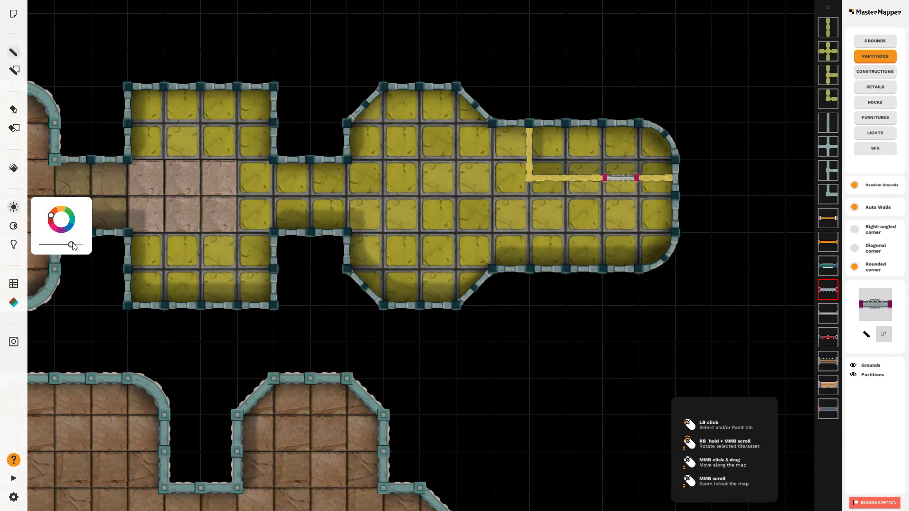
{"action": "left_click_drag", "start_coordinate": [73, 245], "coordinate": [65, 249]}
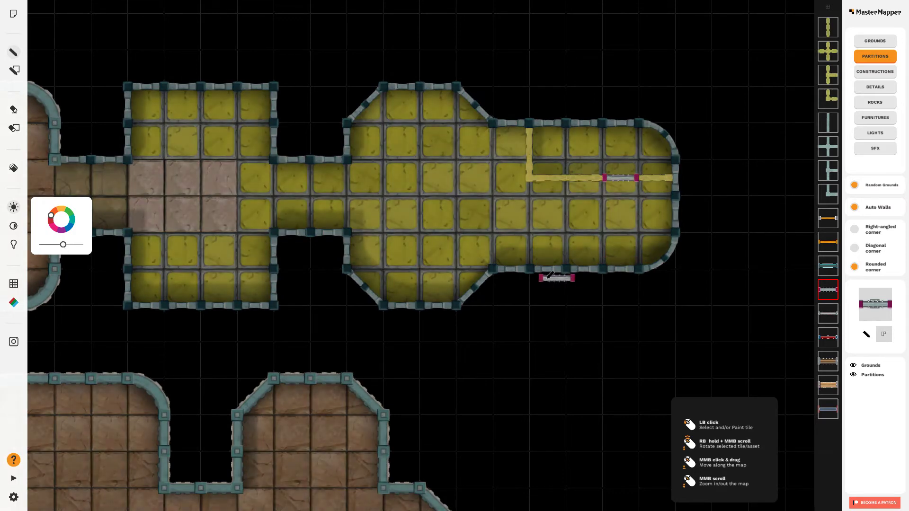
Step: Place a wooden double-width door, rotated vertically, across the corridor between the brown room and the square yellow room, and close the light settings
{"action": "scroll", "coordinate": [547, 277], "scroll_direction": "down", "scroll_amount": 2}
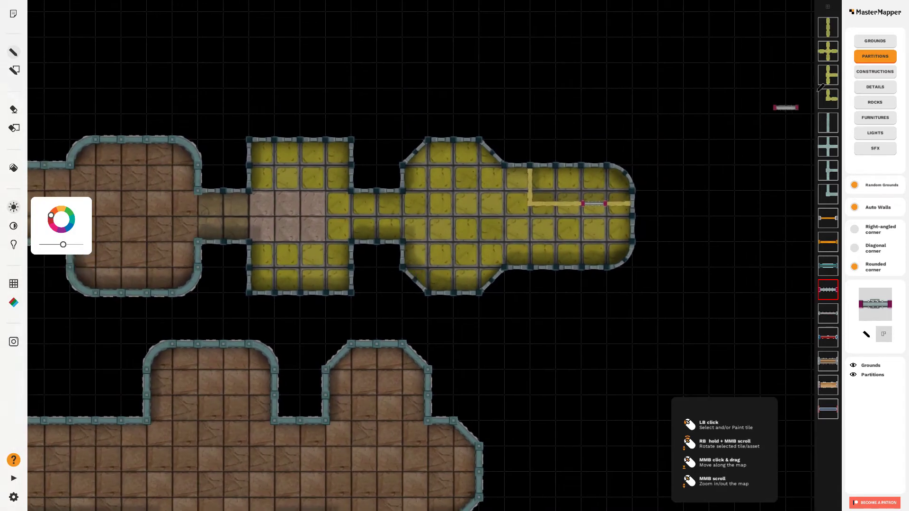
{"action": "left_click", "coordinate": [832, 345]}
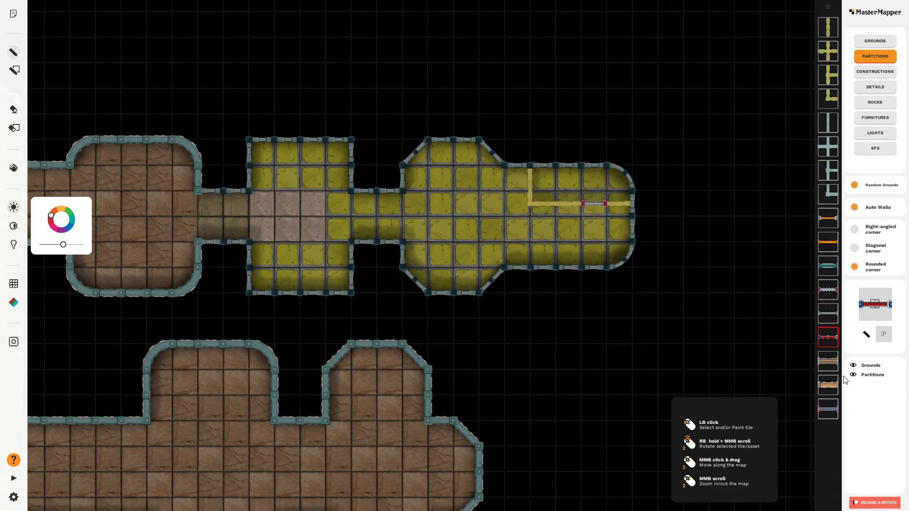
{"action": "left_click", "coordinate": [828, 361]}
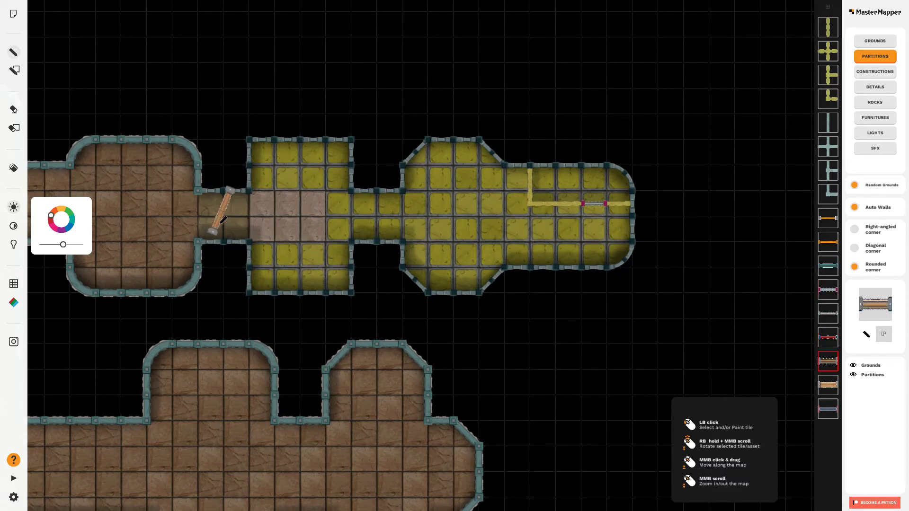
{"action": "left_click", "coordinate": [223, 216]}
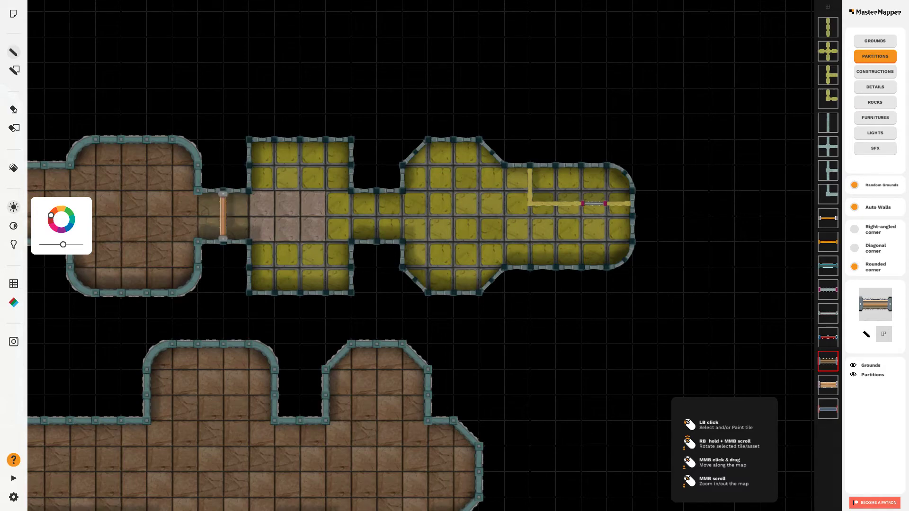
{"action": "left_click", "coordinate": [13, 208]}
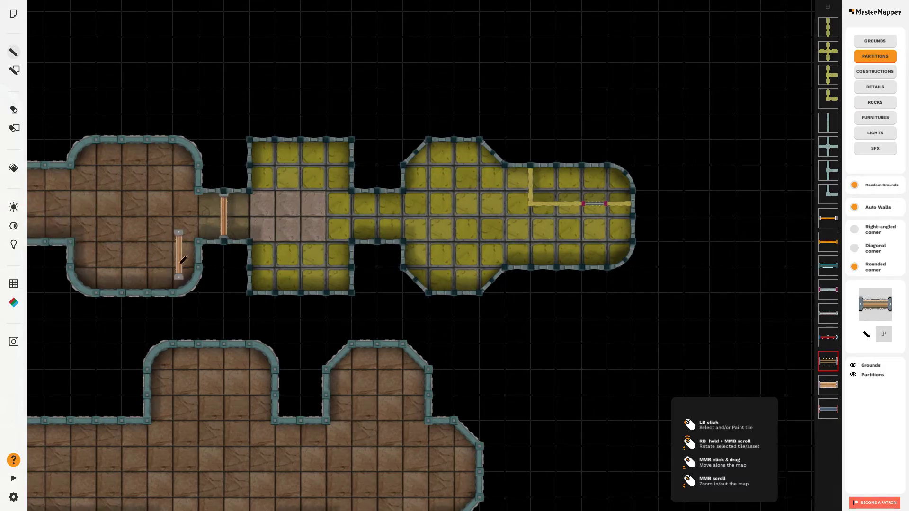
Step: Place two round green stone pillars from the Constructions assets at the upper and lower openings of the lower octagonal brown room
{"action": "left_click_drag", "start_coordinate": [179, 263], "coordinate": [373, 241]}
{"action": "scroll", "coordinate": [374, 239], "scroll_direction": "up", "scroll_amount": 2}
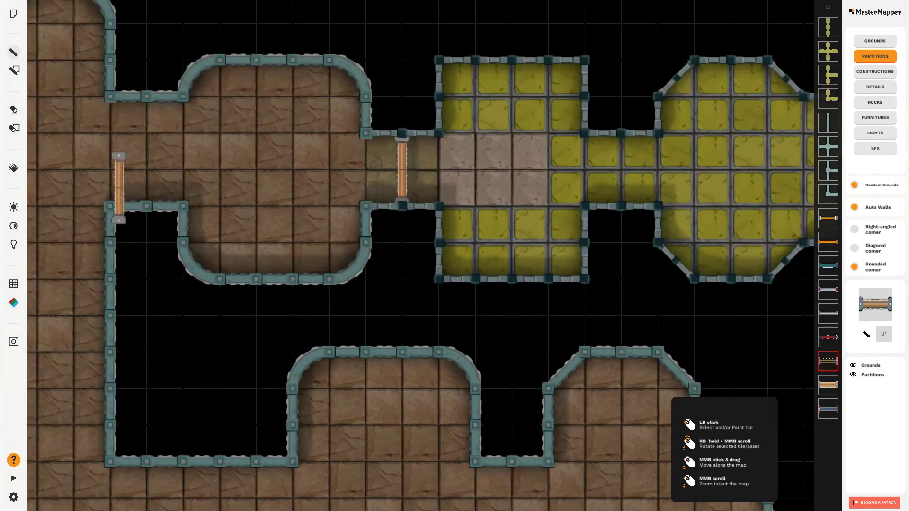
{"action": "scroll", "coordinate": [372, 207], "scroll_direction": "down", "scroll_amount": 2}
{"action": "left_click_drag", "start_coordinate": [372, 204], "coordinate": [249, 243]}
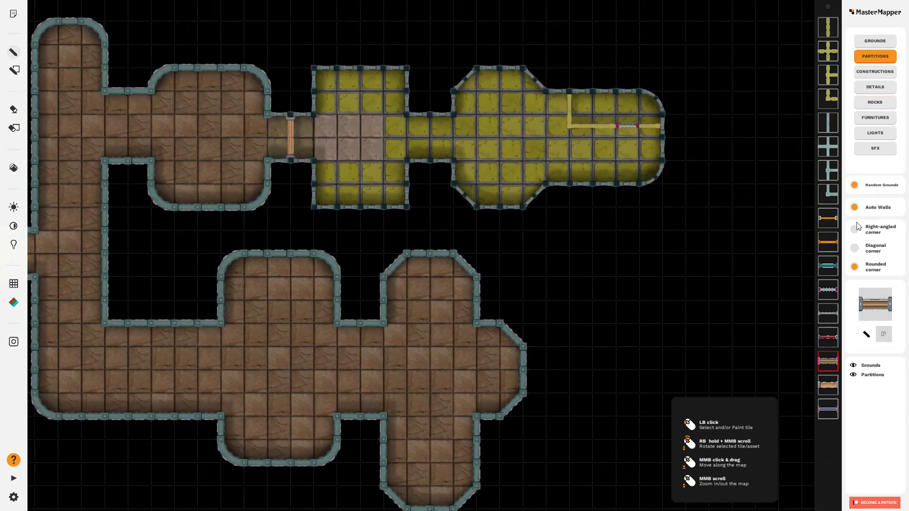
{"action": "left_click", "coordinate": [874, 70]}
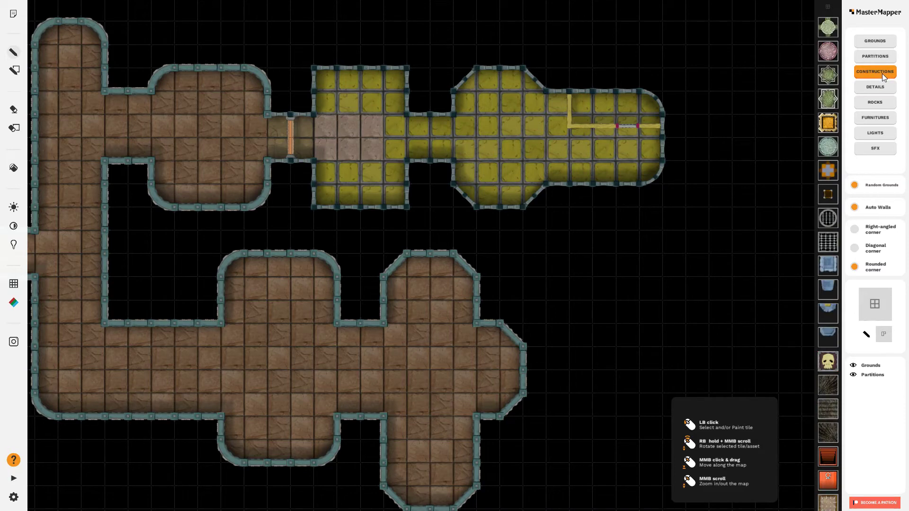
{"action": "left_click", "coordinate": [833, 54]}
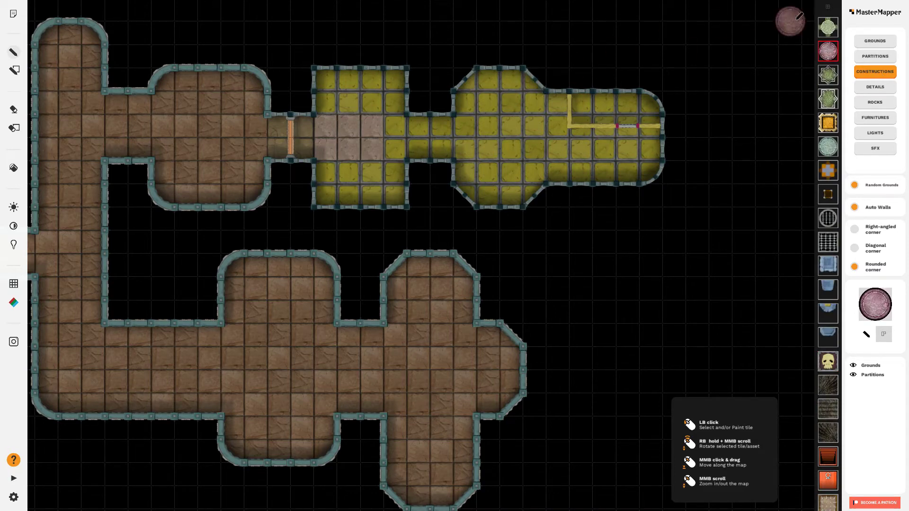
{"action": "left_click", "coordinate": [830, 33]}
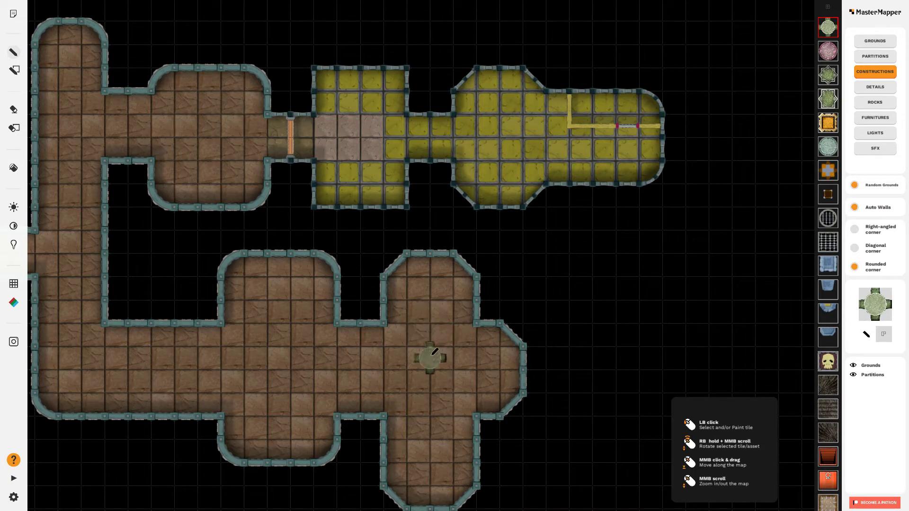
{"action": "left_click", "coordinate": [430, 336]}
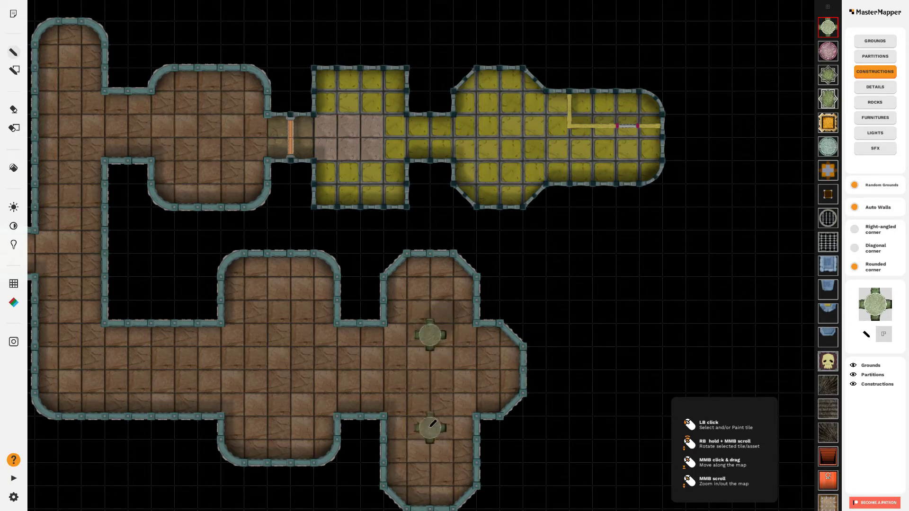
{"action": "left_click", "coordinate": [430, 429]}
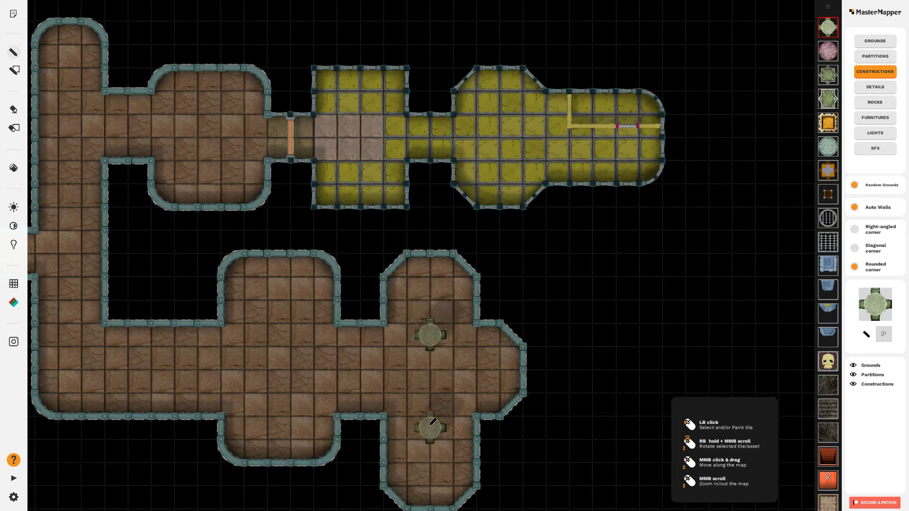
Step: Strengthen the scene shadows to about three quarters of their range and place a round green pillar centrally in the lower rounded brown room
{"action": "left_click", "coordinate": [13, 226]}
{"action": "left_click_drag", "start_coordinate": [56, 264], "coordinate": [70, 263]}
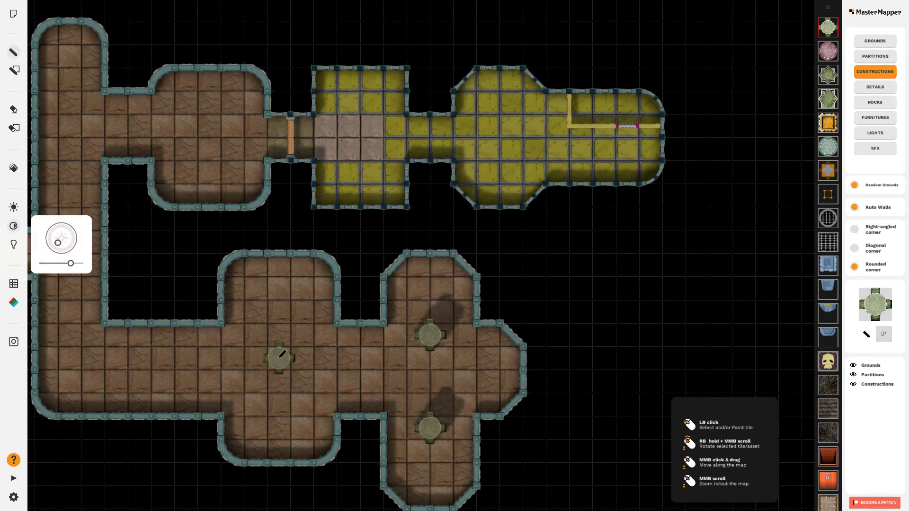
{"action": "left_click", "coordinate": [284, 357]}
Step: Place the square metal floor grate over the pale tiles in the middle of the square yellow room
{"action": "left_click_drag", "start_coordinate": [563, 351], "coordinate": [600, 326]}
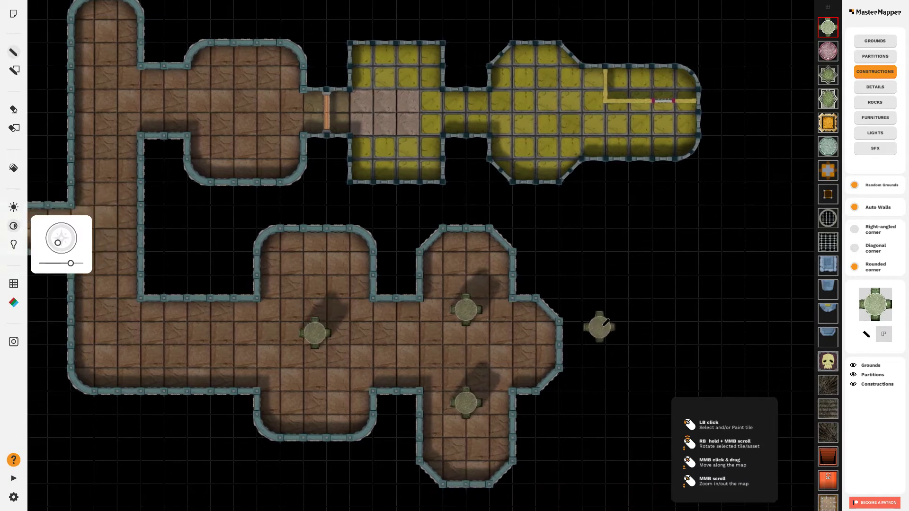
{"action": "left_click", "coordinate": [827, 220]}
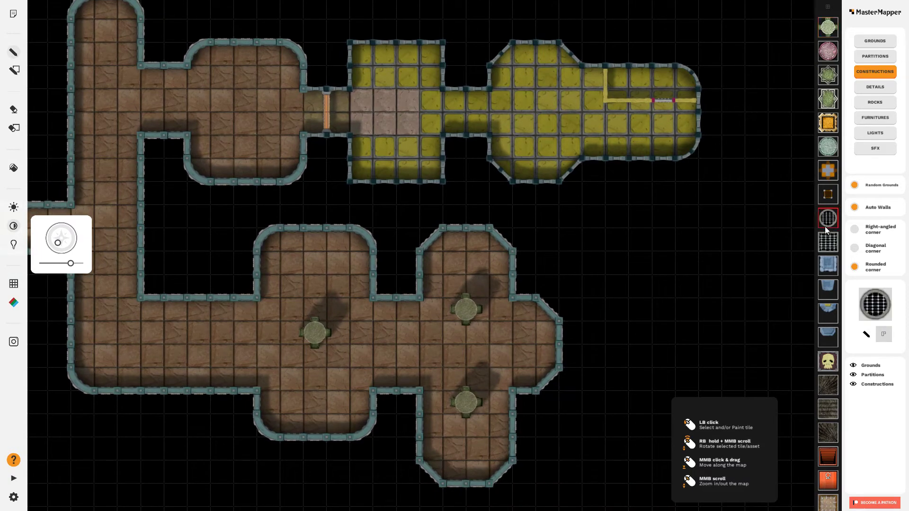
{"action": "left_click", "coordinate": [828, 243]}
{"action": "scroll", "coordinate": [394, 353], "scroll_direction": "down", "scroll_amount": 3}
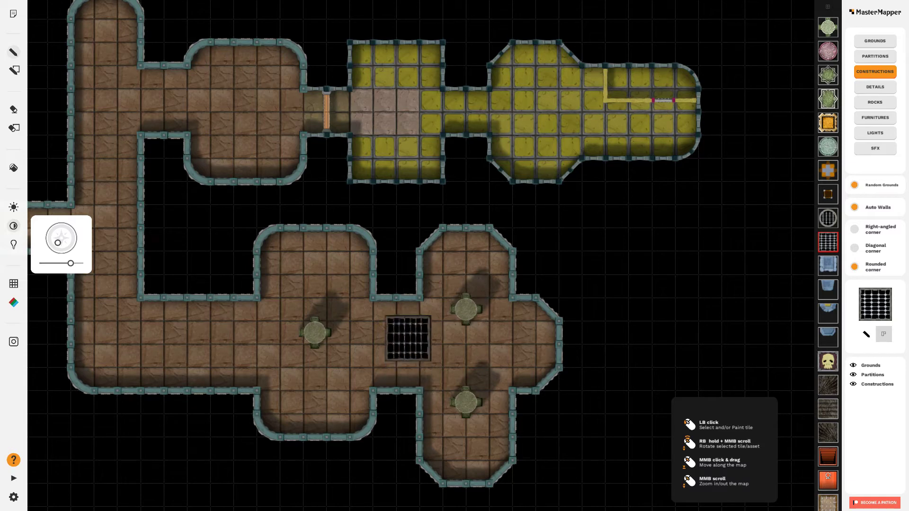
{"action": "left_click", "coordinate": [389, 95]}
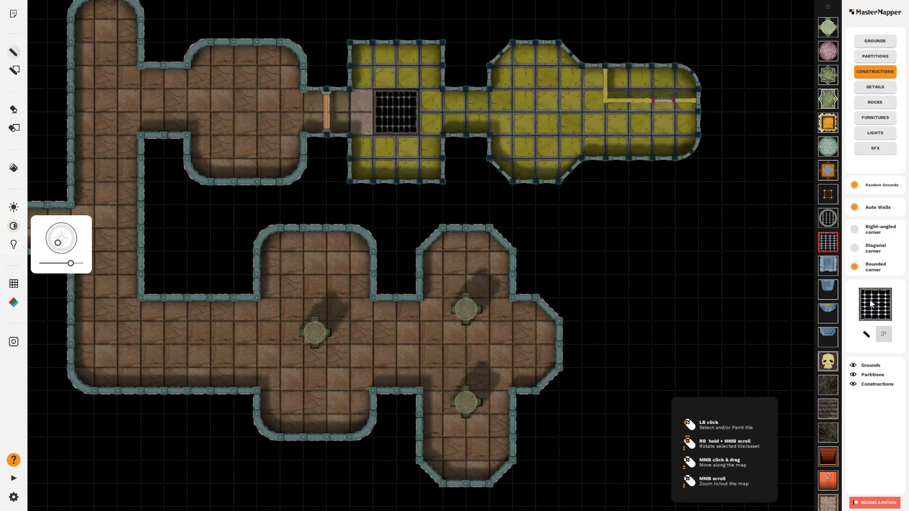
Step: Place the skull platform, rotated sideways, in the center of the upper rounded brown room
{"action": "left_click", "coordinate": [828, 364]}
{"action": "scroll", "coordinate": [544, 107], "scroll_direction": "down", "scroll_amount": 2}
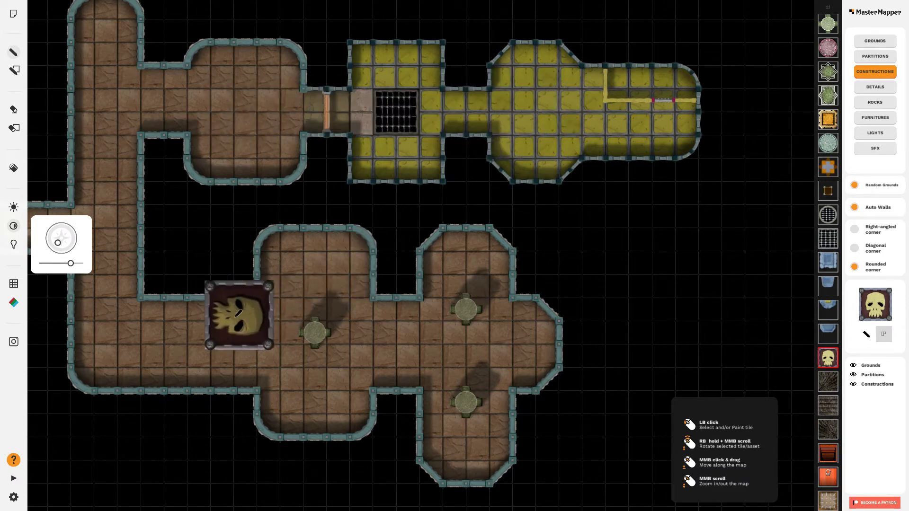
{"action": "scroll", "coordinate": [229, 311], "scroll_direction": "down", "scroll_amount": 1}
{"action": "scroll", "coordinate": [229, 311], "scroll_direction": "up", "scroll_amount": 2}
{"action": "scroll", "coordinate": [231, 311], "scroll_direction": "down", "scroll_amount": 5}
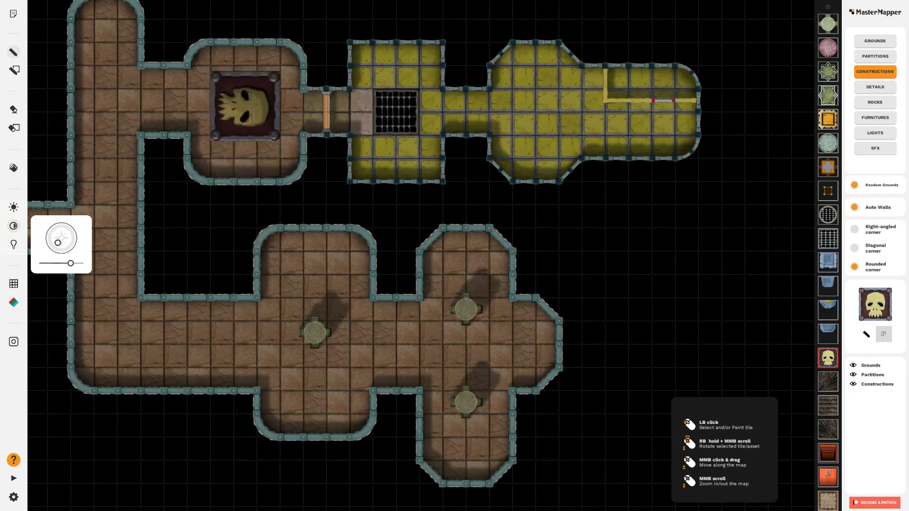
{"action": "left_click", "coordinate": [250, 107]}
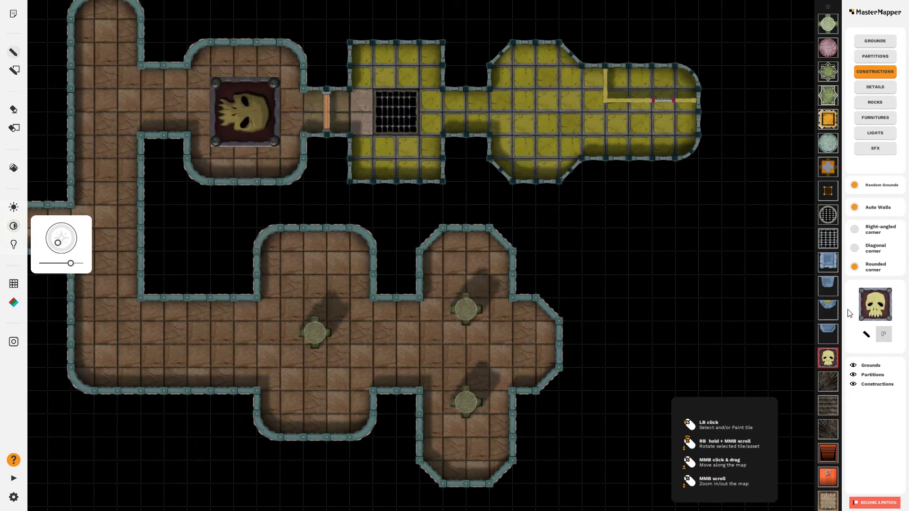
Step: Place two adjacent grey stair tiles, rotated so their steps run vertically, in the partitioned corner of the yellow end room
{"action": "left_click", "coordinate": [831, 410]}
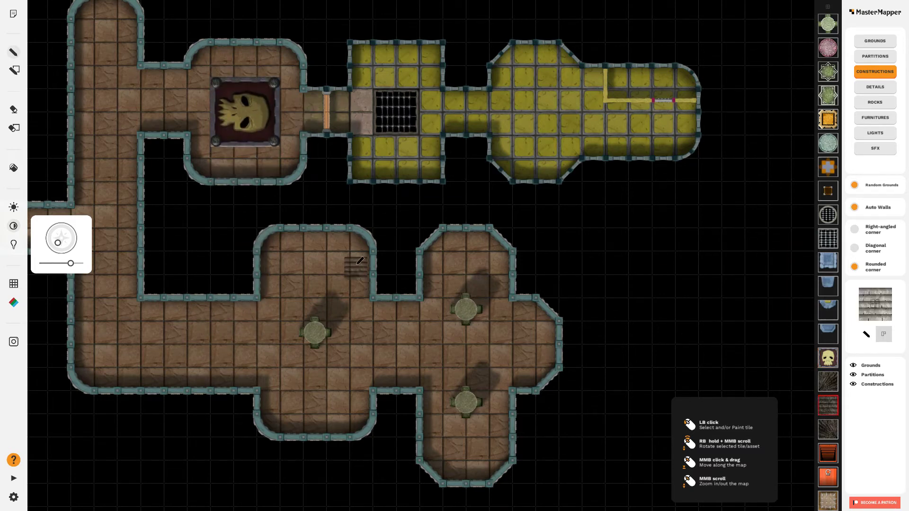
{"action": "scroll", "coordinate": [690, 108], "scroll_direction": "down", "scroll_amount": 1}
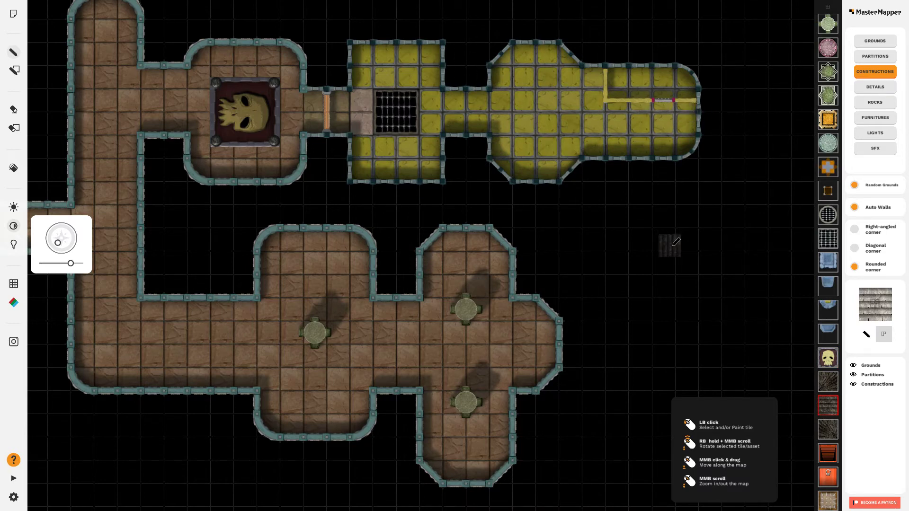
{"action": "scroll", "coordinate": [673, 244], "scroll_direction": "down", "scroll_amount": 1}
{"action": "left_click_drag", "start_coordinate": [659, 245], "coordinate": [479, 282]}
{"action": "scroll", "coordinate": [467, 152], "scroll_direction": "up", "scroll_amount": 6}
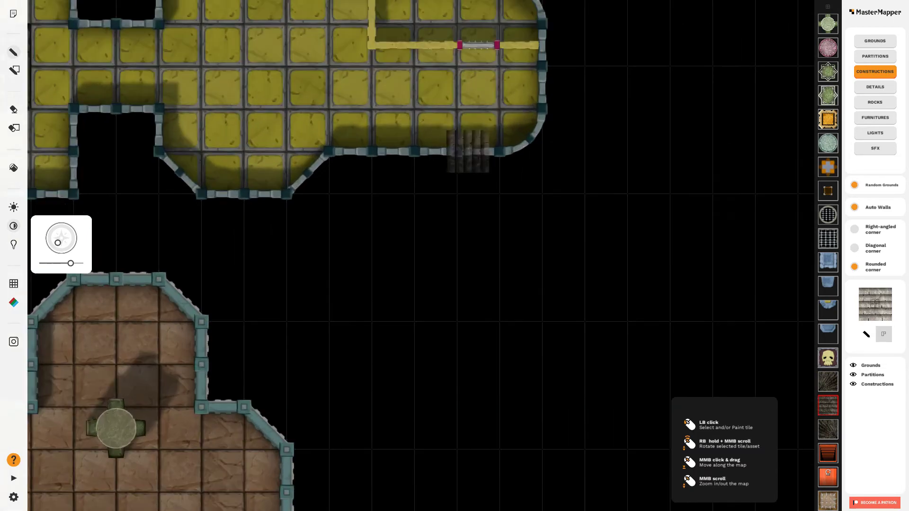
{"action": "left_click_drag", "start_coordinate": [535, 193], "coordinate": [510, 334]}
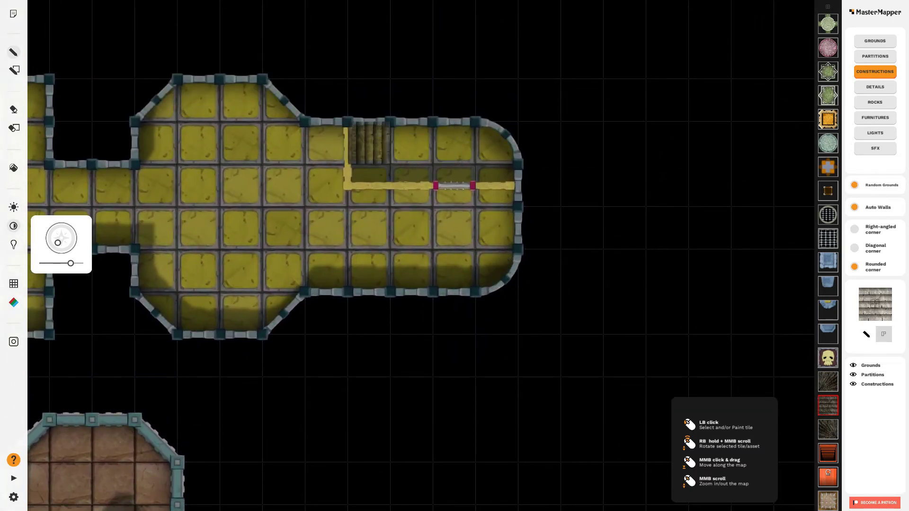
{"action": "left_click", "coordinate": [369, 144]}
{"action": "left_click", "coordinate": [412, 144]}
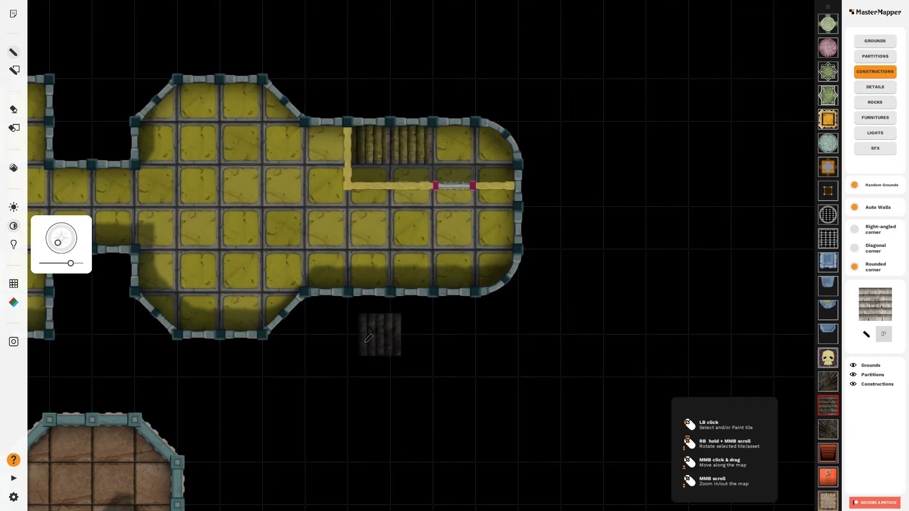
Step: Place the square spike trap in the center of the octagonal yellow room
{"action": "scroll", "coordinate": [363, 346], "scroll_direction": "down", "scroll_amount": 3}
{"action": "scroll", "coordinate": [365, 343], "scroll_direction": "down", "scroll_amount": 2}
{"action": "left_click_drag", "start_coordinate": [362, 349], "coordinate": [512, 229]}
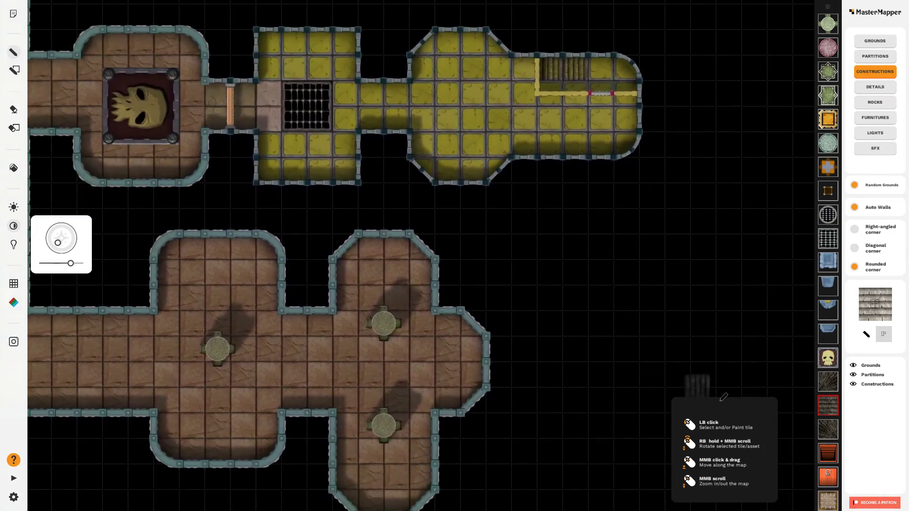
{"action": "left_click", "coordinate": [829, 502]}
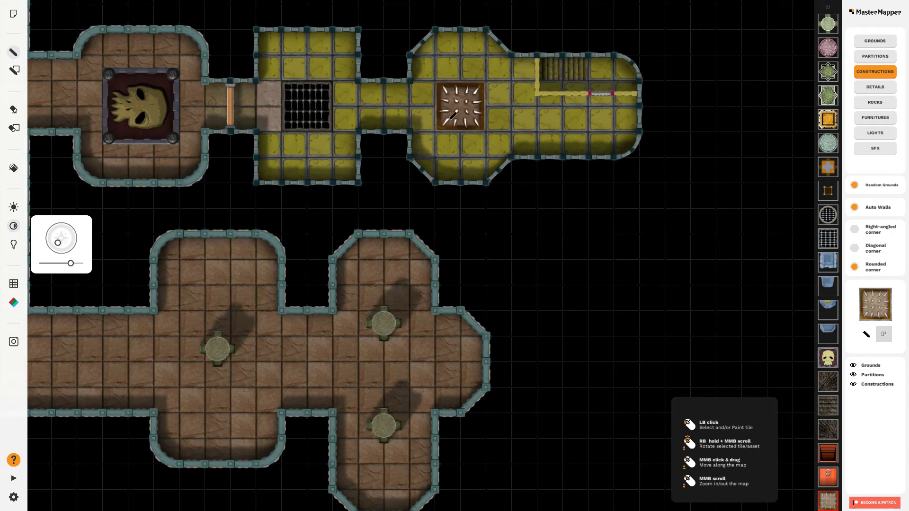
{"action": "left_click", "coordinate": [453, 115]}
{"action": "scroll", "coordinate": [569, 299], "scroll_direction": "down", "scroll_amount": 2}
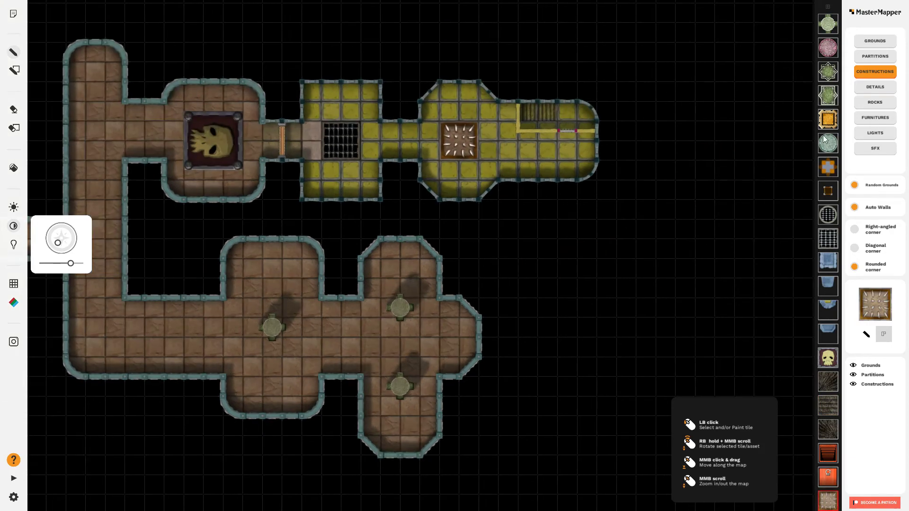
Step: Place the two-part orange stain from the Details assets beside the spike trap, at the skull platform's corner and between the lower rooms, rotating it each time
{"action": "left_click", "coordinate": [888, 89]}
{"action": "left_click", "coordinate": [830, 59]}
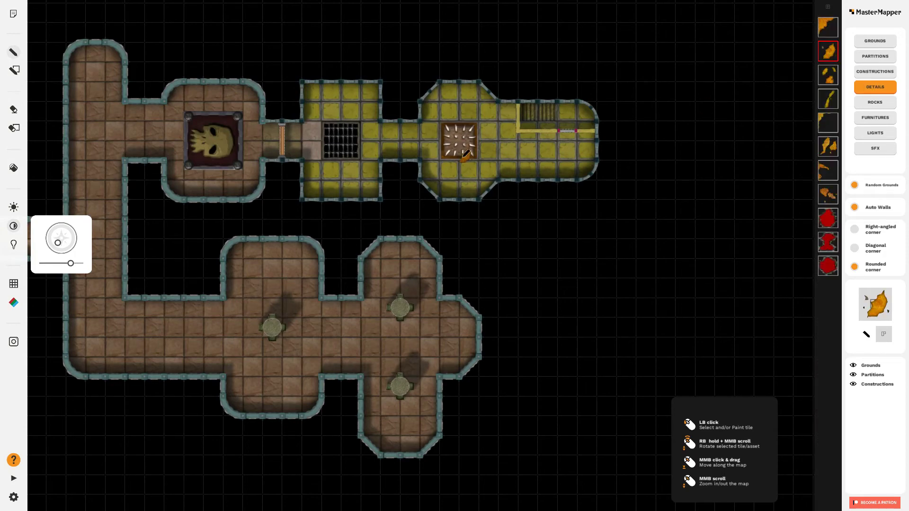
{"action": "scroll", "coordinate": [502, 138], "scroll_direction": "up", "scroll_amount": 2}
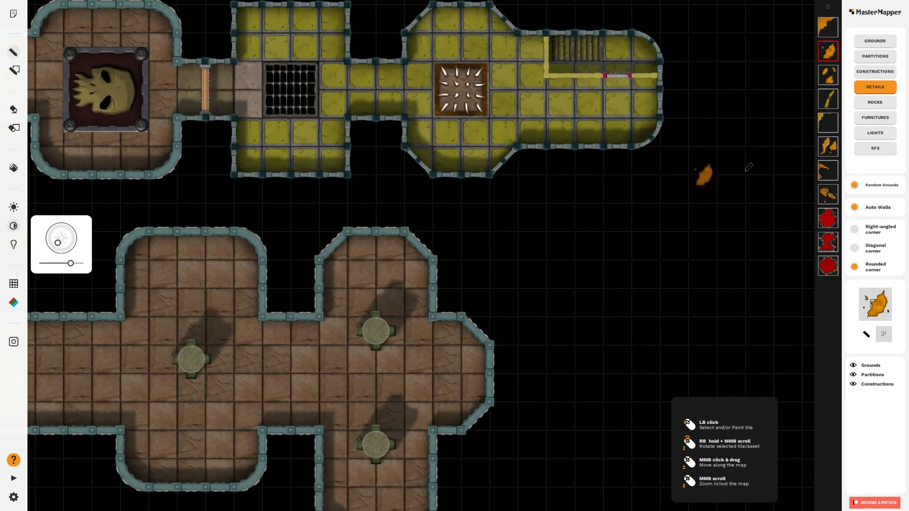
{"action": "left_click", "coordinate": [834, 149]}
{"action": "left_click", "coordinate": [495, 101]}
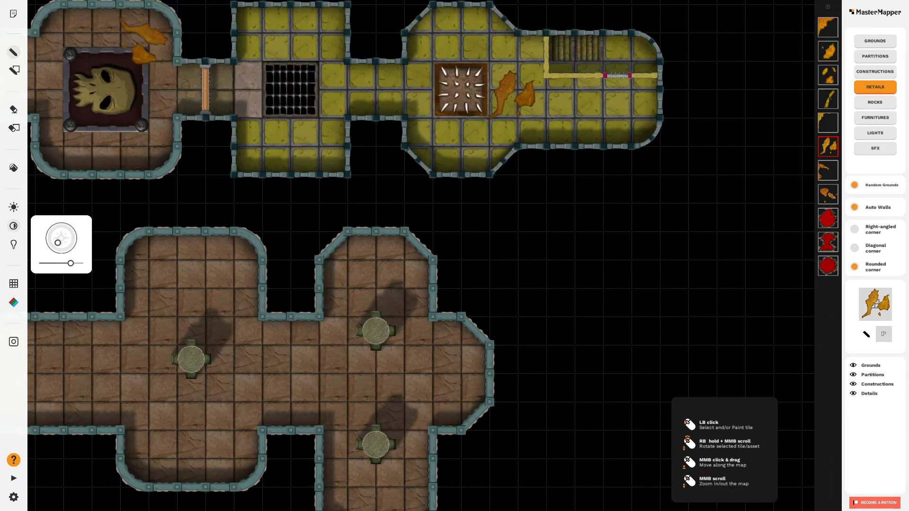
{"action": "left_click", "coordinate": [142, 39]}
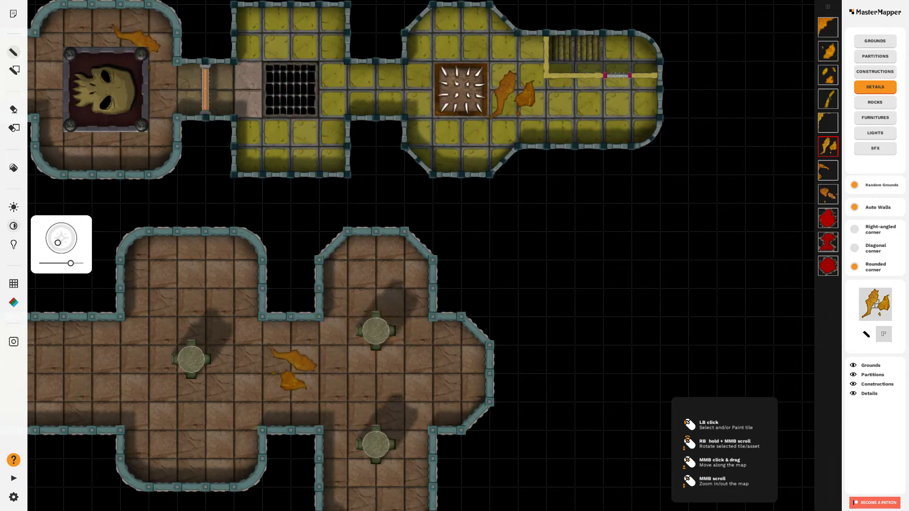
{"action": "scroll", "coordinate": [287, 368], "scroll_direction": "down", "scroll_amount": 5}
{"action": "left_click", "coordinate": [273, 376]}
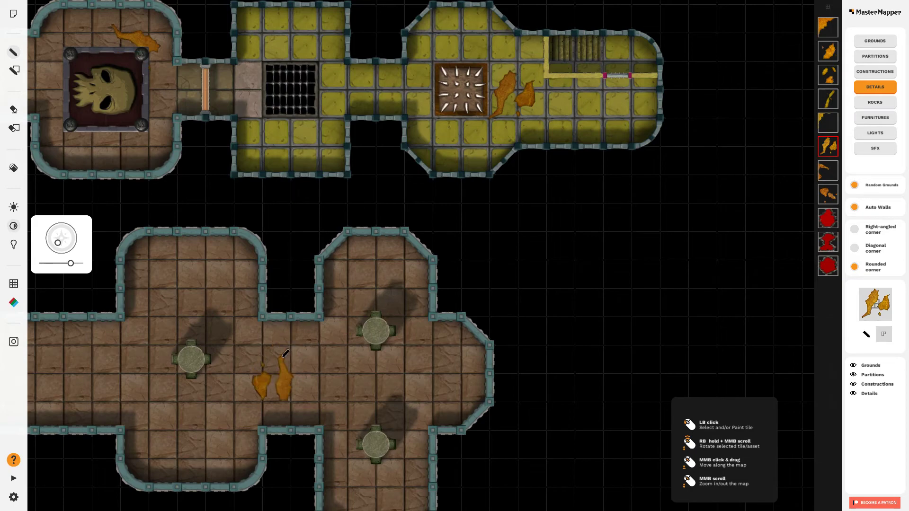
Step: Place the brownish-orange spatter detail in the long vertical corridor at its junction with the short side passage
{"action": "left_click", "coordinate": [824, 200]}
{"action": "left_click_drag", "start_coordinate": [235, 341], "coordinate": [556, 303]}
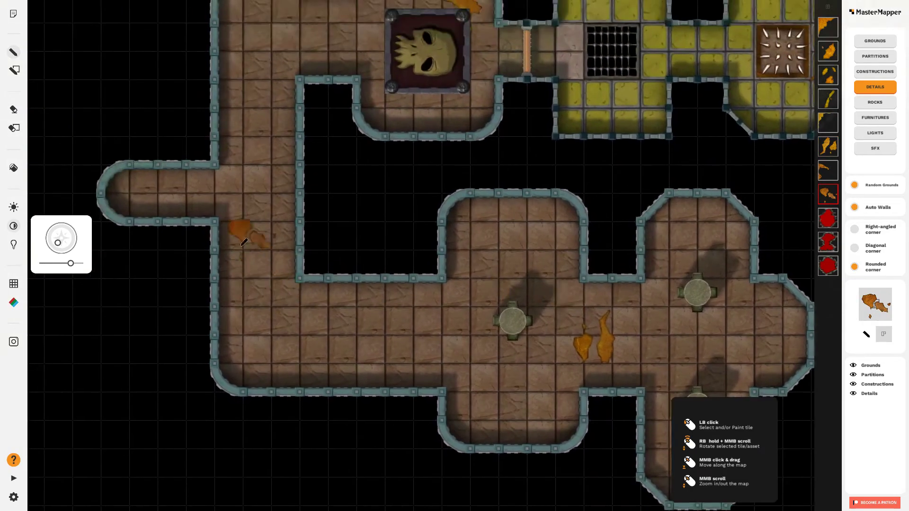
{"action": "left_click", "coordinate": [257, 208]}
Step: Paint a two-tile-wide corridor with cracked tan ground and rough grey rock walls from the lower octagonal room's end, leading into a large rectangular room
{"action": "left_click_drag", "start_coordinate": [608, 222], "coordinate": [453, 268]}
{"action": "scroll", "coordinate": [454, 269], "scroll_direction": "down", "scroll_amount": 4}
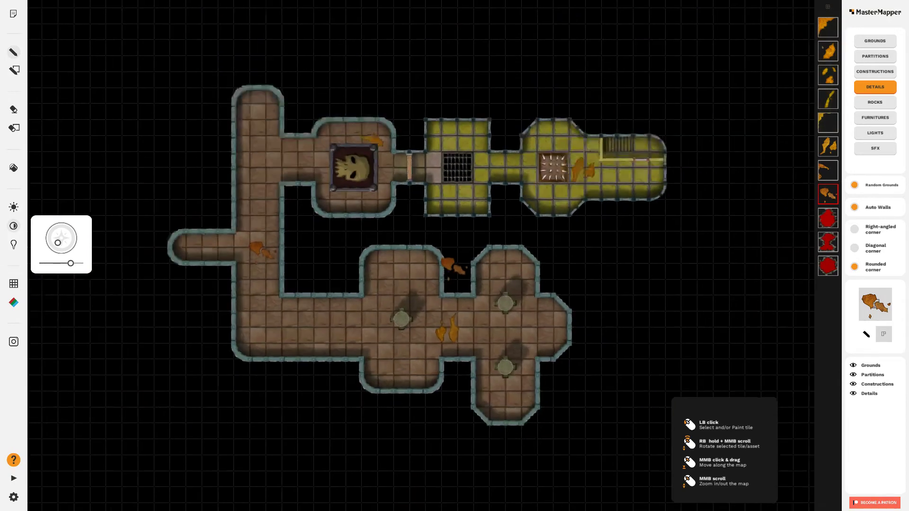
{"action": "scroll", "coordinate": [453, 268], "scroll_direction": "down", "scroll_amount": 1}
{"action": "left_click_drag", "start_coordinate": [564, 299], "coordinate": [384, 273]}
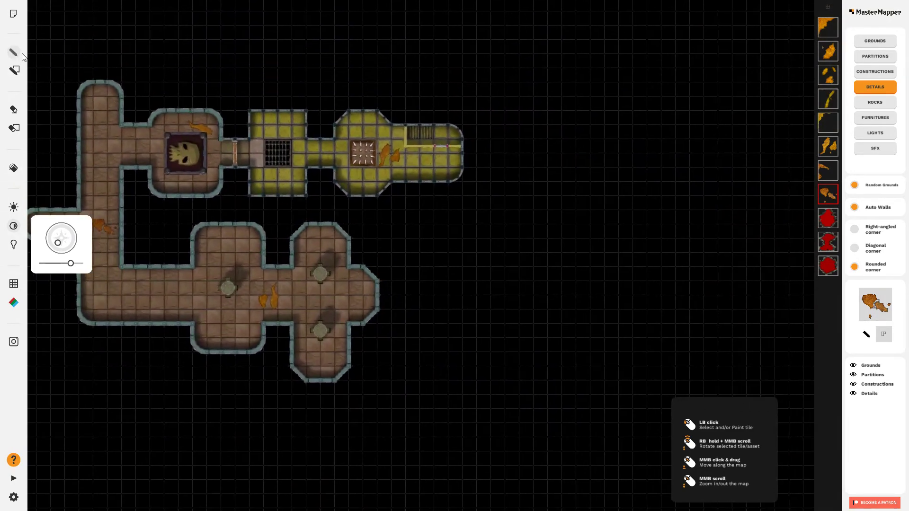
{"action": "left_click", "coordinate": [14, 70]}
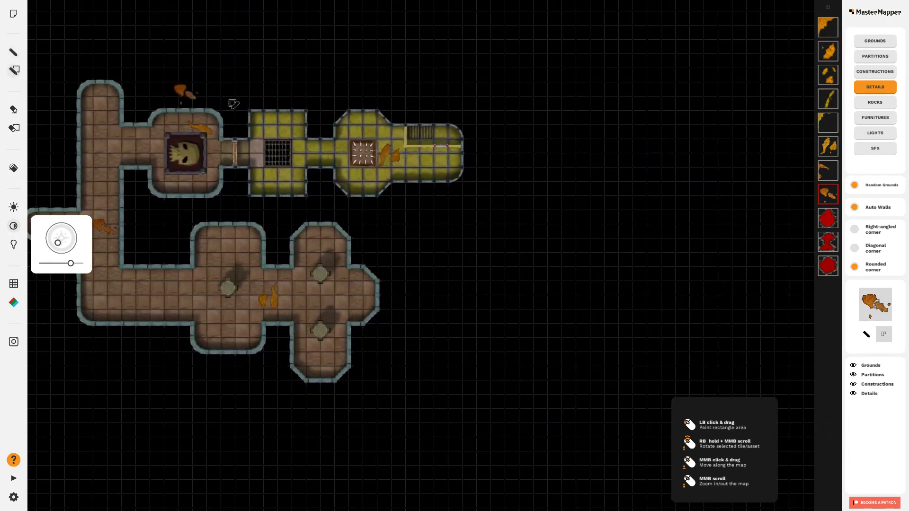
{"action": "left_click", "coordinate": [881, 42]}
{"action": "left_click", "coordinate": [804, 199]}
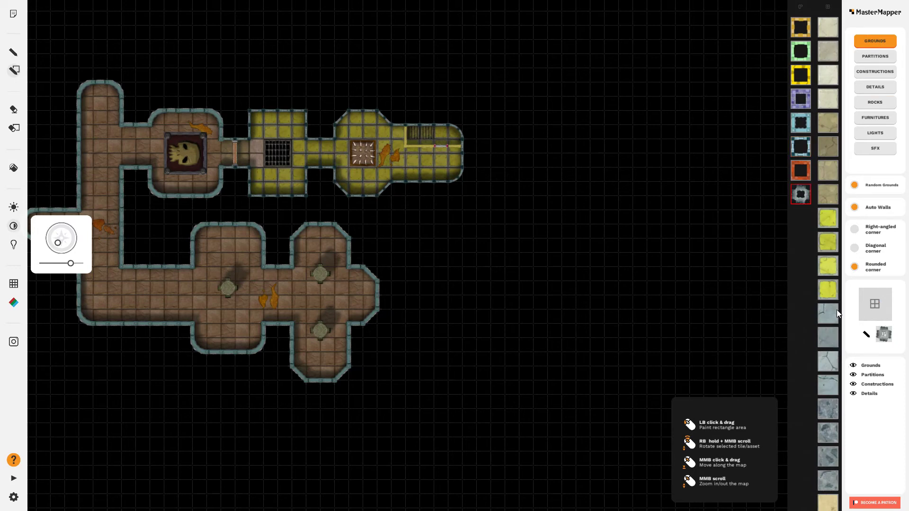
{"action": "left_click", "coordinate": [824, 198]}
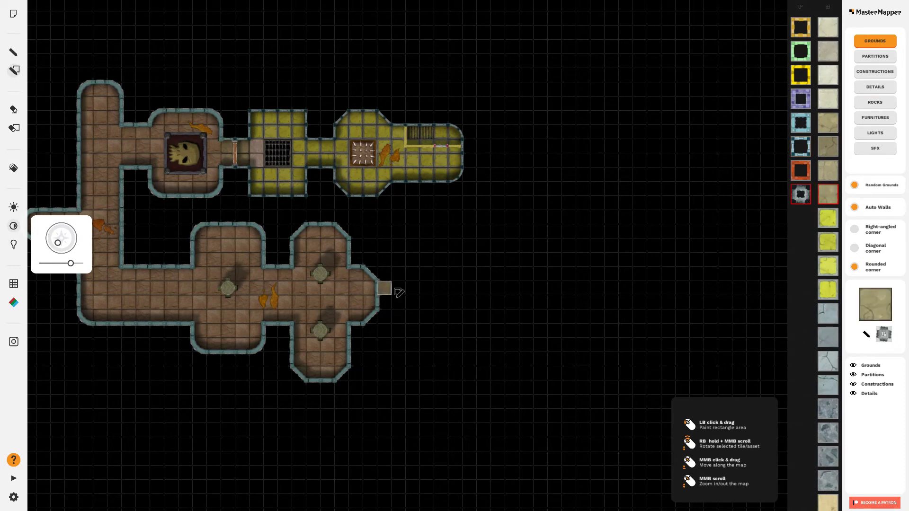
{"action": "mouse_move", "coordinate": [385, 288]}
{"action": "left_mouse_down"}
{"action": "mouse_move", "coordinate": [512, 315]}
{"action": "mouse_move", "coordinate": [516, 298]}
{"action": "left_mouse_up"}
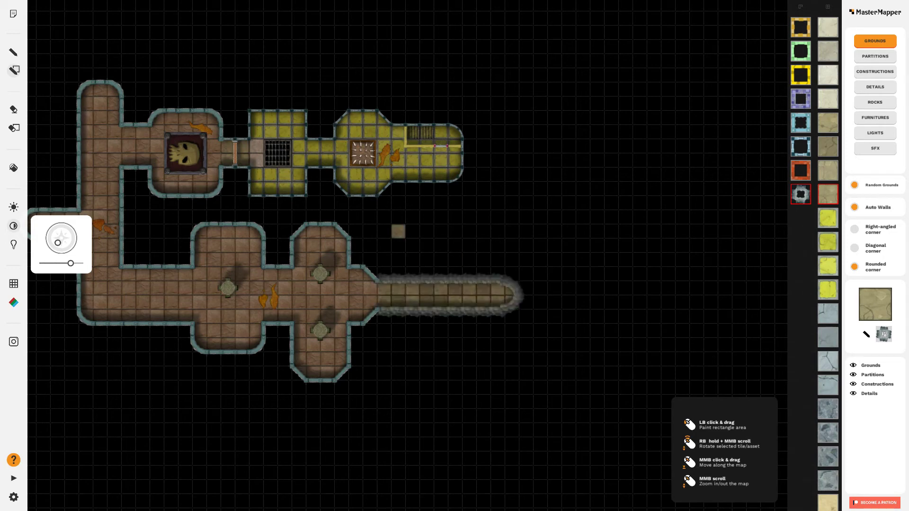
{"action": "mouse_move", "coordinate": [413, 219]}
{"action": "left_mouse_down"}
{"action": "mouse_move", "coordinate": [470, 314]}
{"action": "mouse_move", "coordinate": [595, 412]}
{"action": "mouse_move", "coordinate": [614, 393]}
{"action": "left_mouse_up"}
{"action": "scroll", "coordinate": [548, 325], "scroll_direction": "up", "scroll_amount": 3}
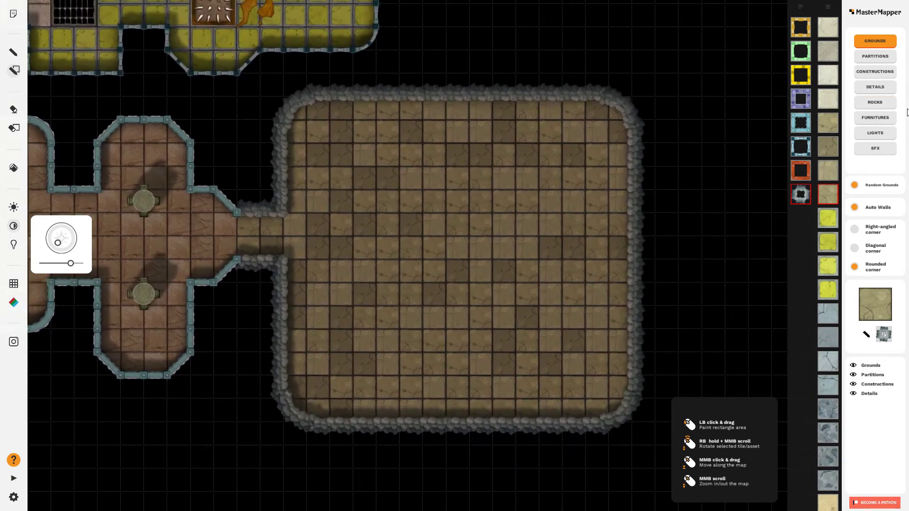
Step: Place the teardrop-shaped lava detail, rotated diagonally, on the large rock-walled room's floor near the corridor entrance
{"action": "left_click", "coordinate": [884, 88]}
{"action": "left_click", "coordinate": [830, 222]}
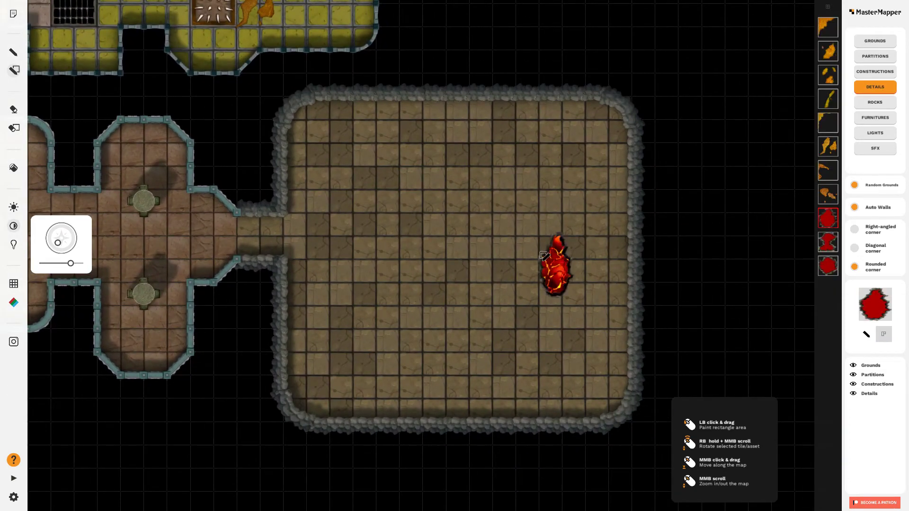
{"action": "scroll", "coordinate": [435, 236], "scroll_direction": "up", "scroll_amount": 3}
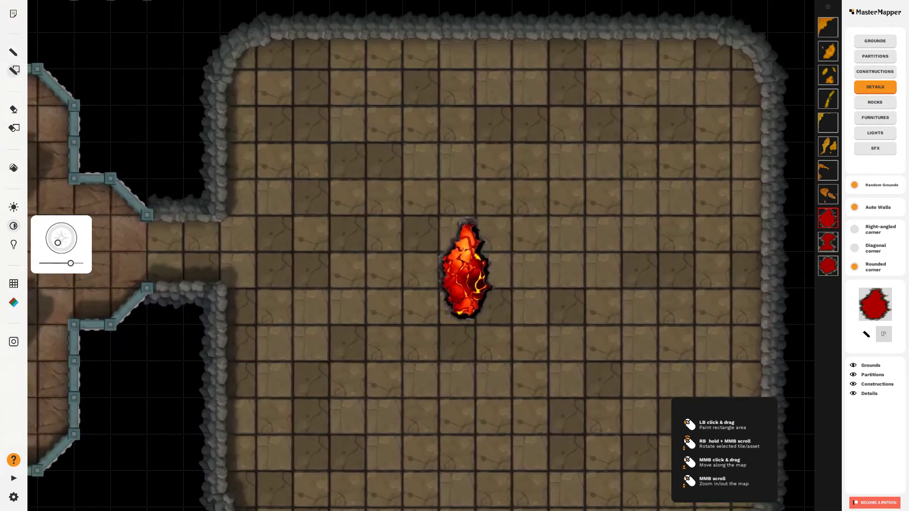
{"action": "scroll", "coordinate": [333, 172], "scroll_direction": "down", "scroll_amount": 2}
{"action": "left_click", "coordinate": [368, 180]}
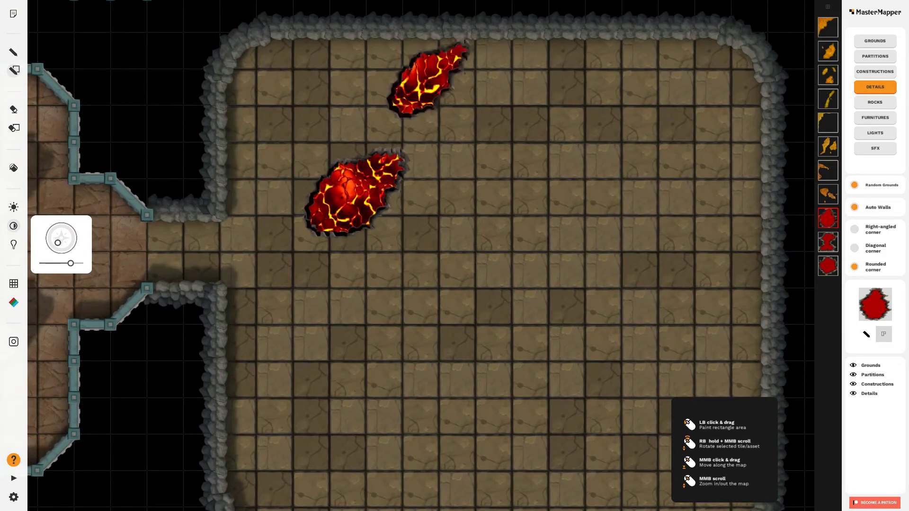
Step: Extend the lava with overlapping single placements of the round lava detail, forming a large irregular lava pool in the rock-walled room
{"action": "left_click", "coordinate": [21, 56]}
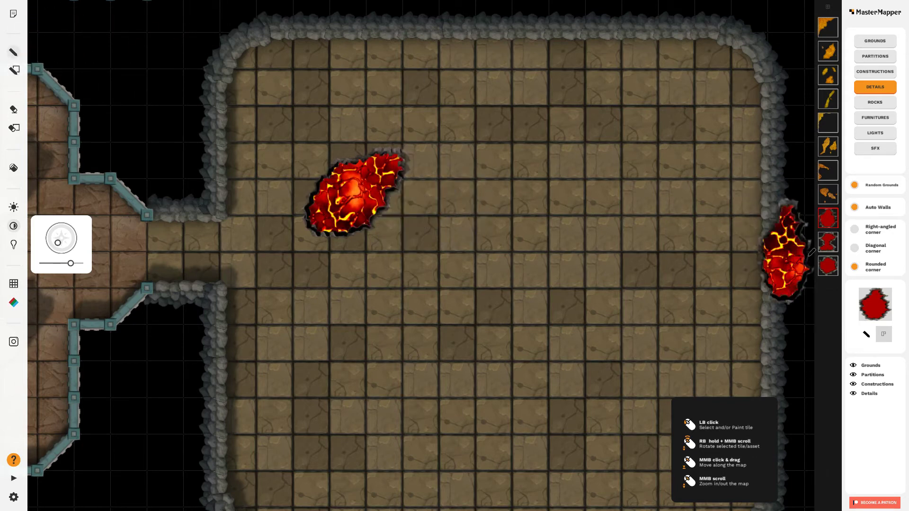
{"action": "left_click", "coordinate": [828, 267]}
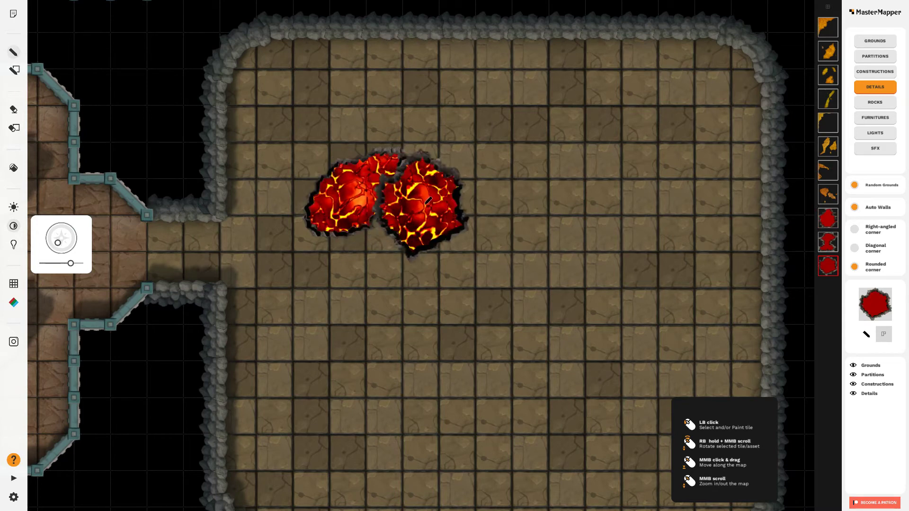
{"action": "left_click", "coordinate": [511, 216]}
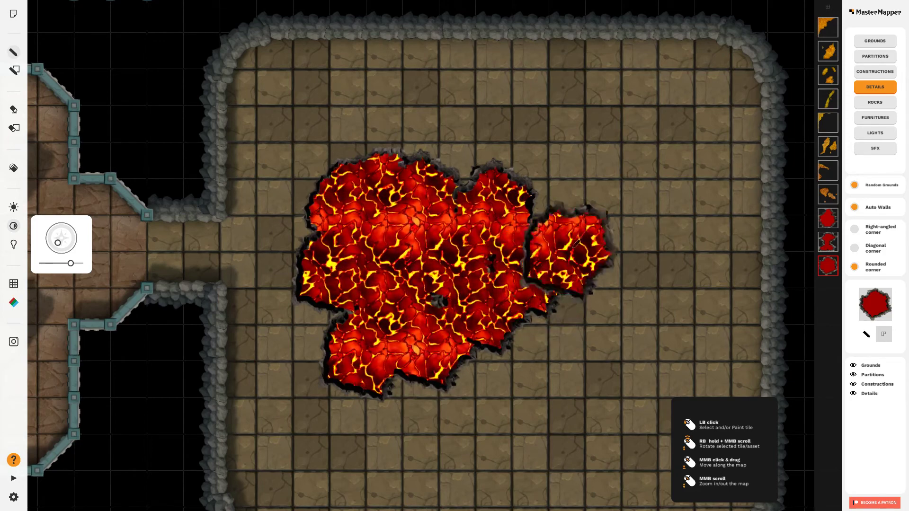
Step: Enlarge the lava pool toward the room's far side with three more overlapping round lava placements
{"action": "left_click", "coordinate": [571, 195]}
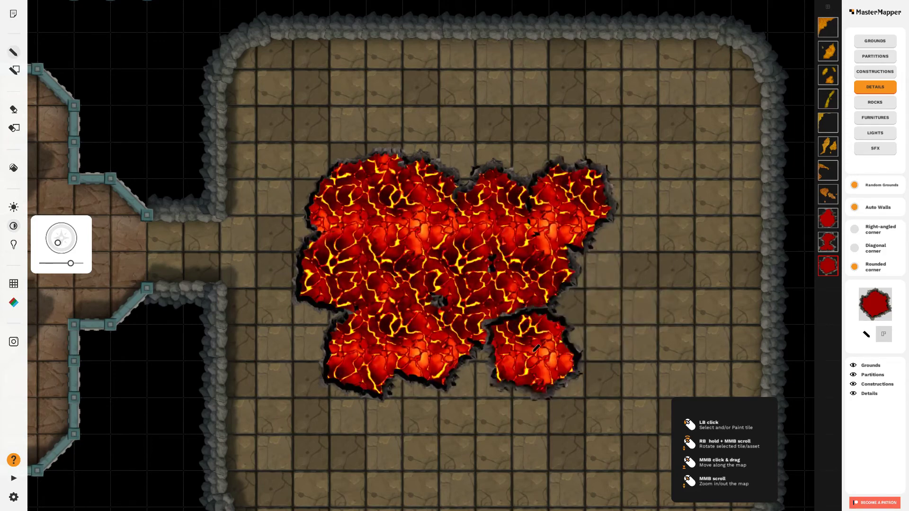
{"action": "left_click", "coordinate": [539, 343]}
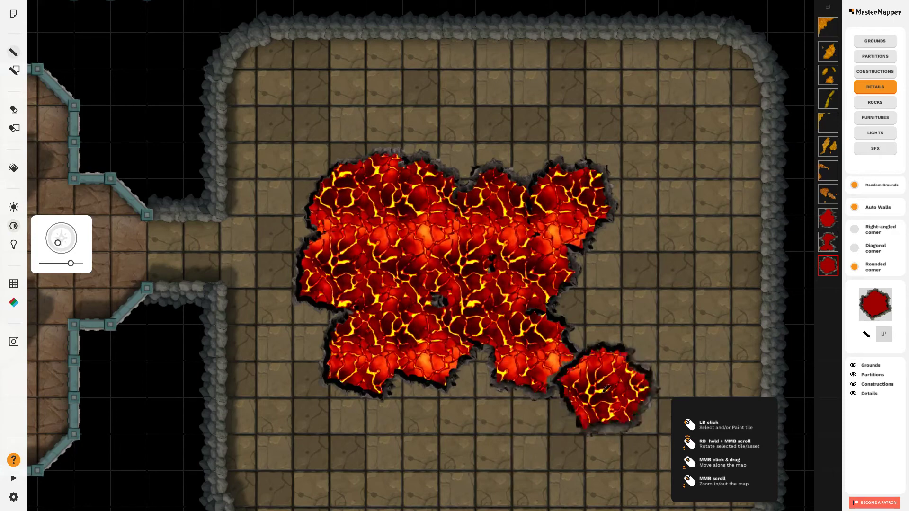
{"action": "left_click", "coordinate": [610, 355]}
Step: Add the hourglass-shaped lava detail, rotated diagonally, as a narrow branch extending from the lava pool's lower right end
{"action": "left_click", "coordinate": [828, 242]}
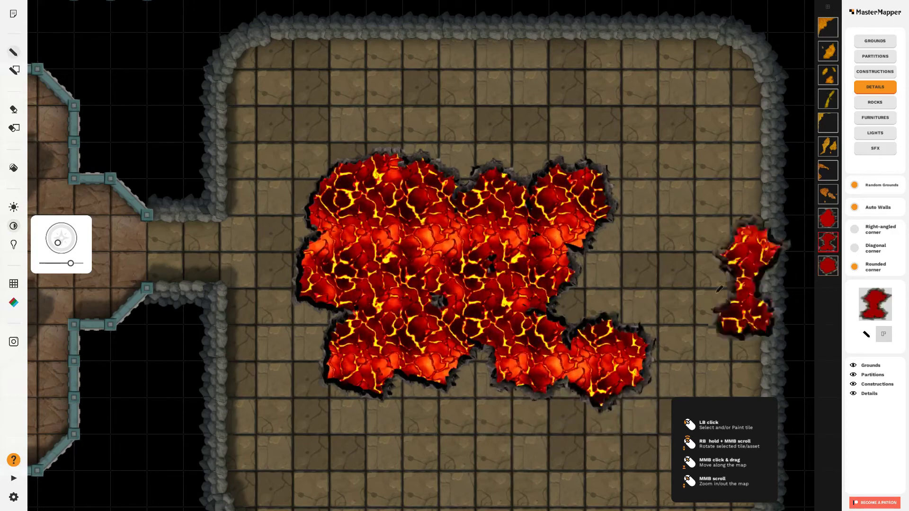
{"action": "scroll", "coordinate": [646, 304], "scroll_direction": "up", "scroll_amount": 1}
{"action": "scroll", "coordinate": [696, 337], "scroll_direction": "up", "scroll_amount": 1}
{"action": "left_click", "coordinate": [703, 335]}
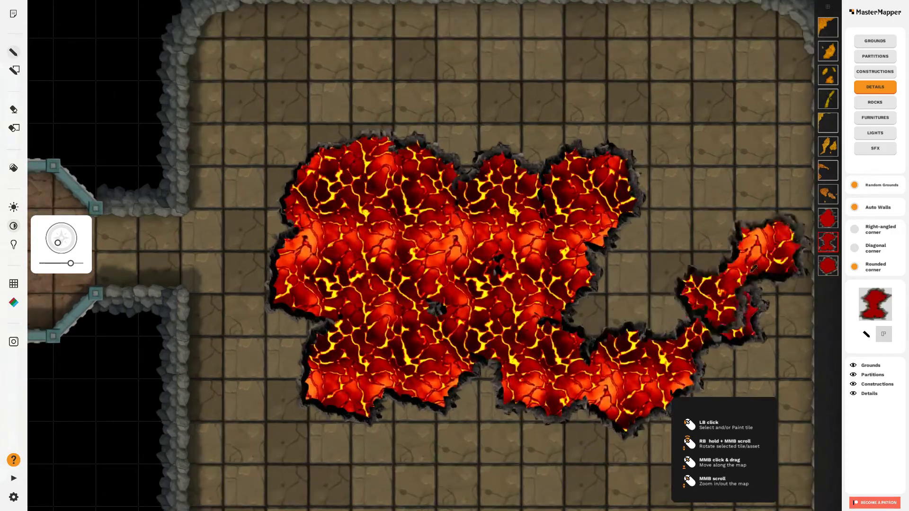
{"action": "scroll", "coordinate": [585, 244], "scroll_direction": "down", "scroll_amount": 3}
{"action": "left_click_drag", "start_coordinate": [579, 338], "coordinate": [526, 318]}
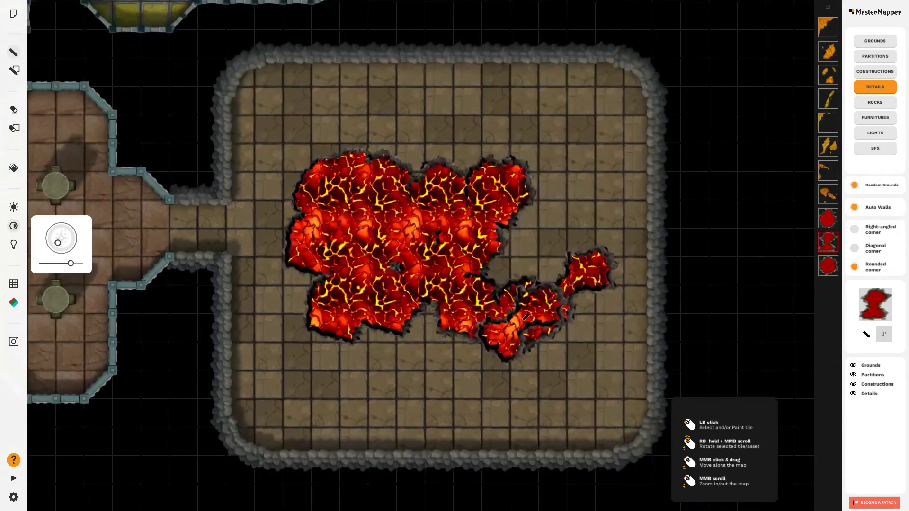
{"action": "scroll", "coordinate": [526, 318], "scroll_direction": "up", "scroll_amount": 2}
{"action": "left_click_drag", "start_coordinate": [353, 334], "coordinate": [492, 348]}
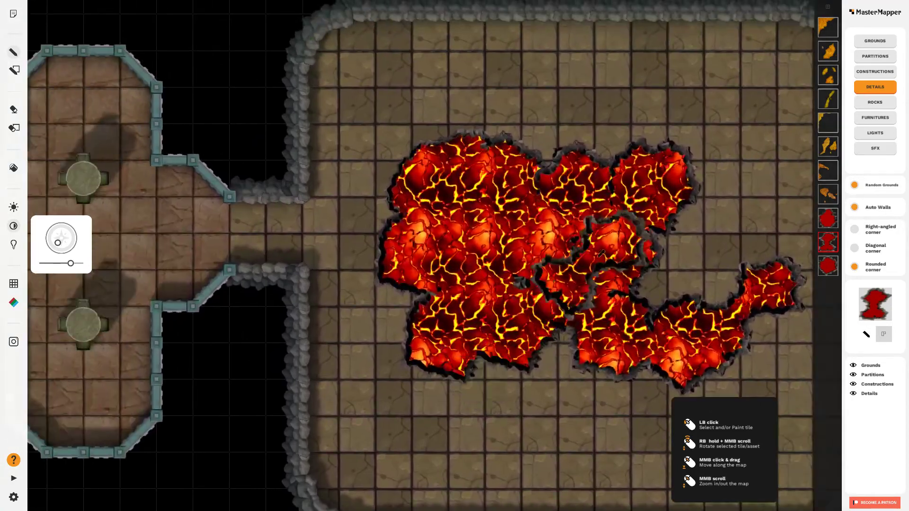
Step: Place two tan rubble piles from the rocks on the lava room's floor, above and below the corridor entrance
{"action": "scroll", "coordinate": [468, 379], "scroll_direction": "down", "scroll_amount": 1}
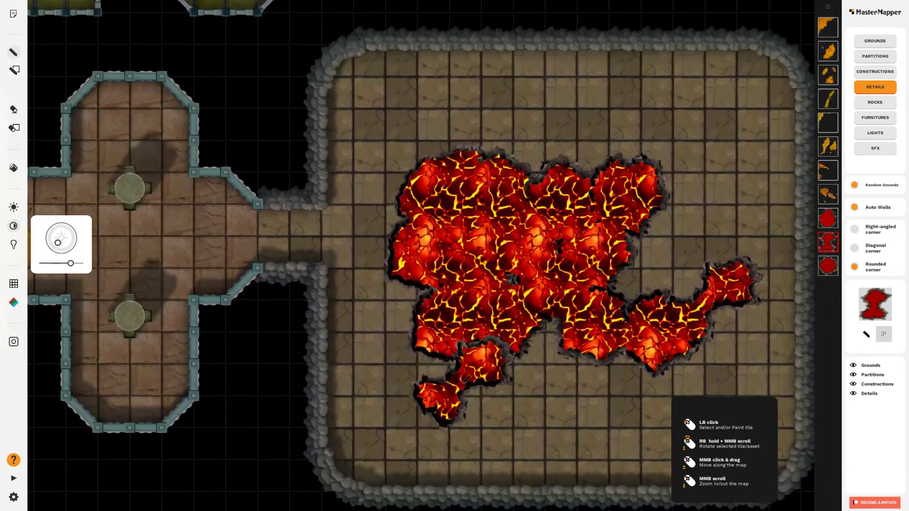
{"action": "left_click", "coordinate": [886, 104]}
{"action": "left_click", "coordinate": [829, 146]}
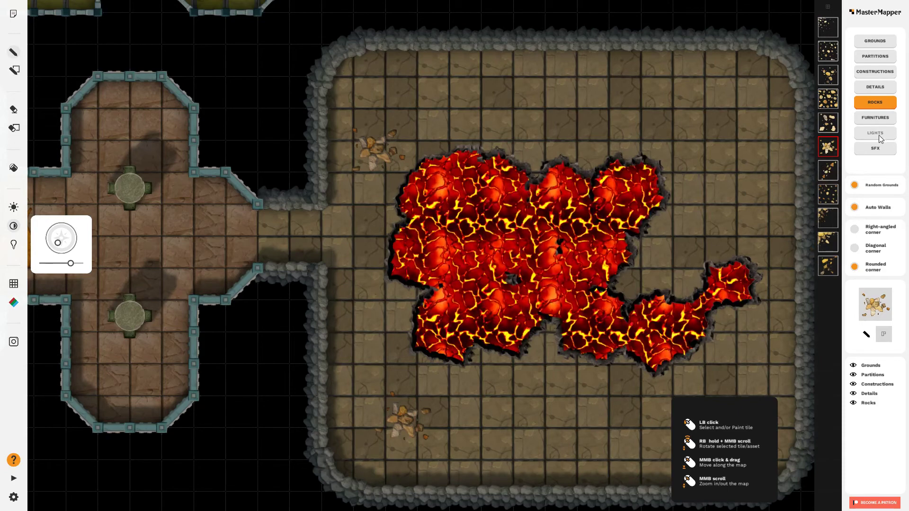
Step: Place the large grey stone table in the rounded room's upper alcove and line up three wooden stools behind it
{"action": "left_click", "coordinate": [891, 120]}
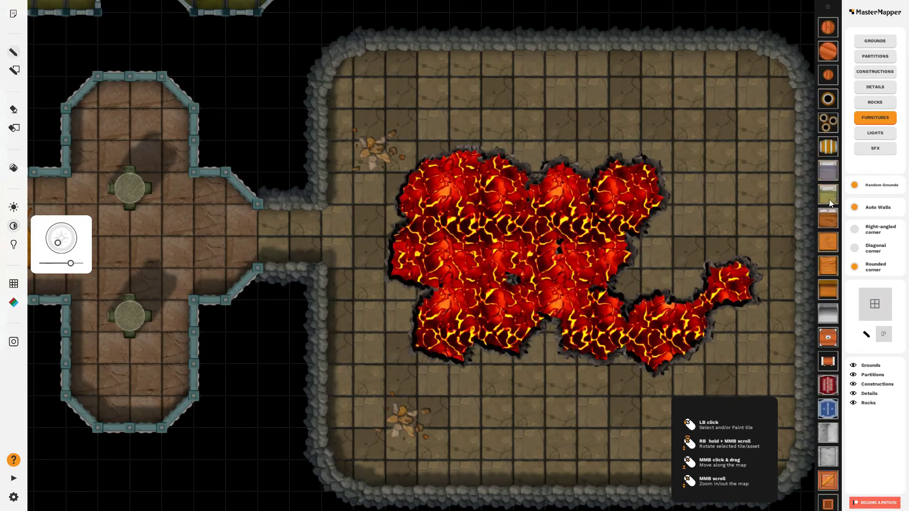
{"action": "scroll", "coordinate": [830, 203], "scroll_direction": "down", "scroll_amount": 1}
{"action": "scroll", "coordinate": [830, 291], "scroll_direction": "down", "scroll_amount": 1}
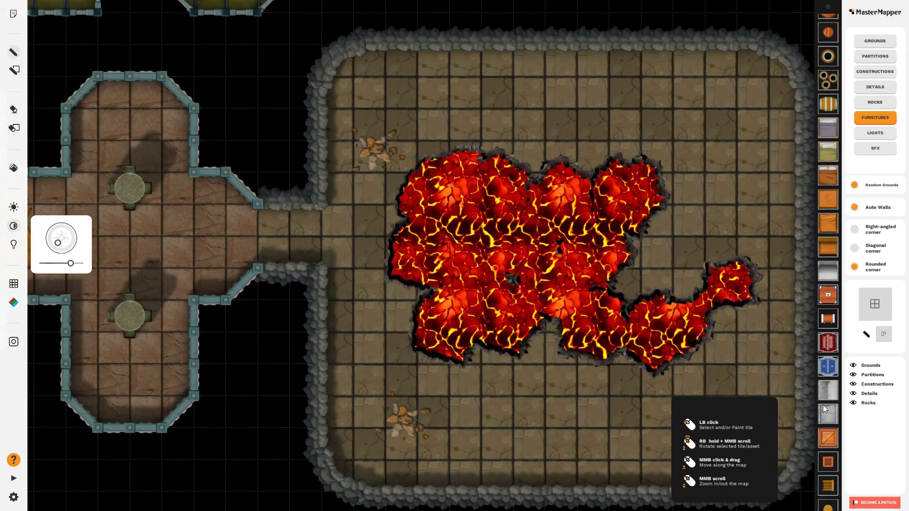
{"action": "scroll", "coordinate": [835, 374], "scroll_direction": "down", "scroll_amount": 6}
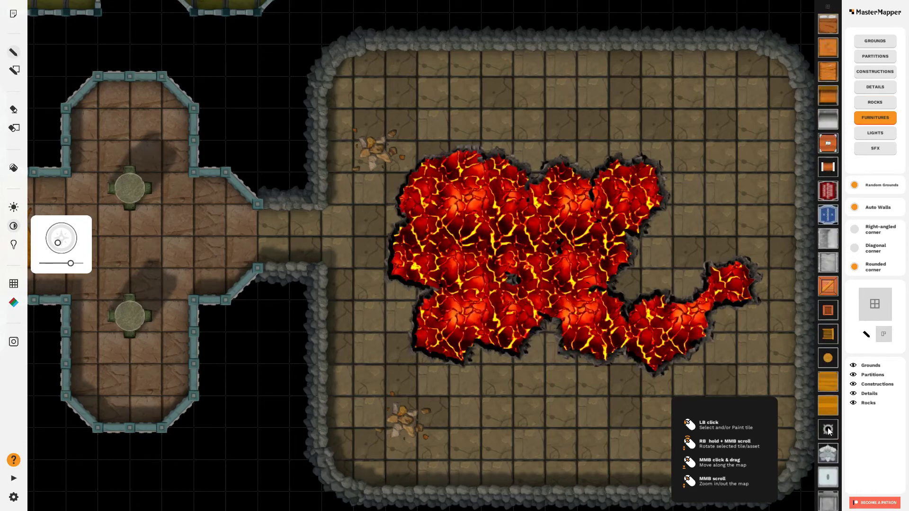
{"action": "left_click", "coordinate": [830, 482]}
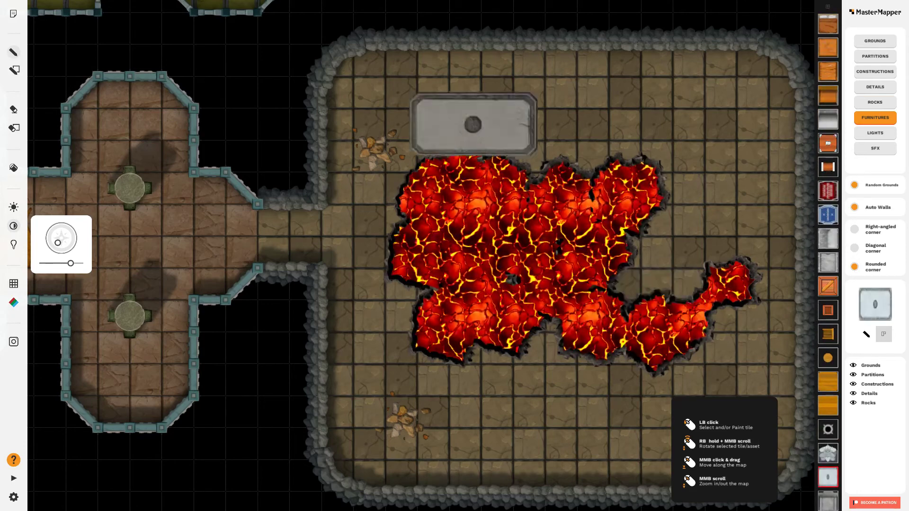
{"action": "scroll", "coordinate": [276, 272], "scroll_direction": "down", "scroll_amount": 2}
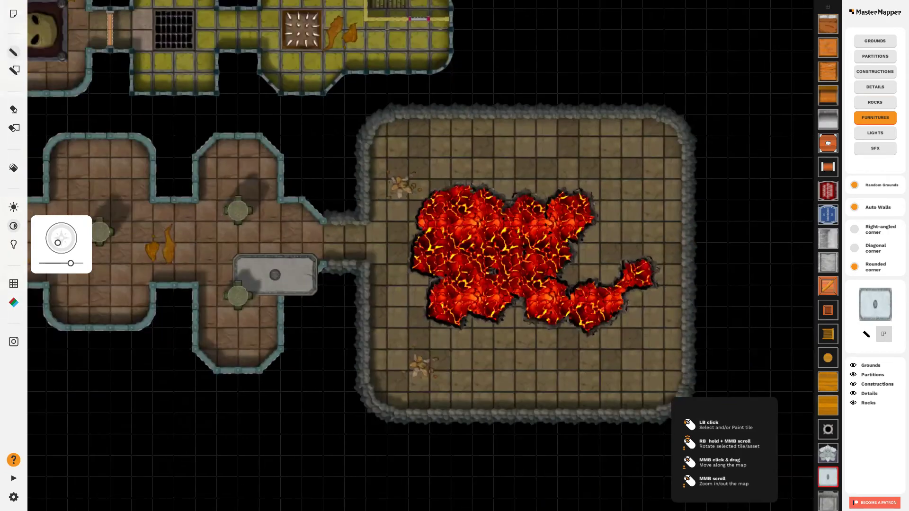
{"action": "left_click_drag", "start_coordinate": [266, 228], "coordinate": [565, 321]}
{"action": "scroll", "coordinate": [285, 303], "scroll_direction": "up", "scroll_amount": 3}
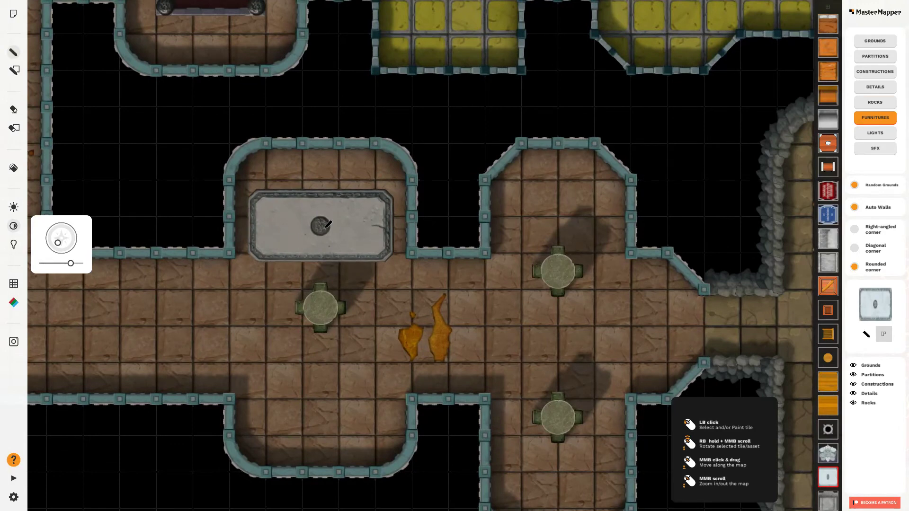
{"action": "left_click", "coordinate": [321, 226]}
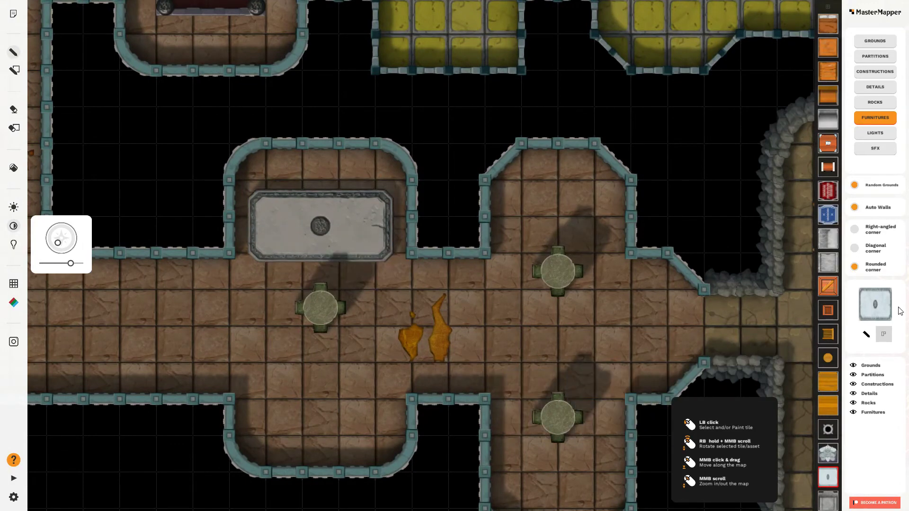
{"action": "left_click", "coordinate": [830, 340]}
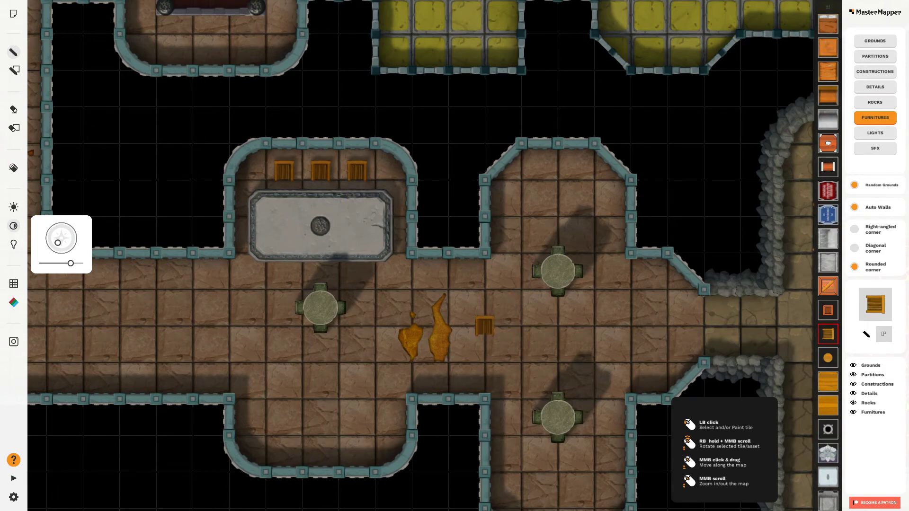
Step: Place the grey stone slab upright in the lava room's upper right area, with two small round stone pieces above it
{"action": "scroll", "coordinate": [485, 326], "scroll_direction": "down", "scroll_amount": 2}
{"action": "left_click_drag", "start_coordinate": [520, 338], "coordinate": [462, 293]}
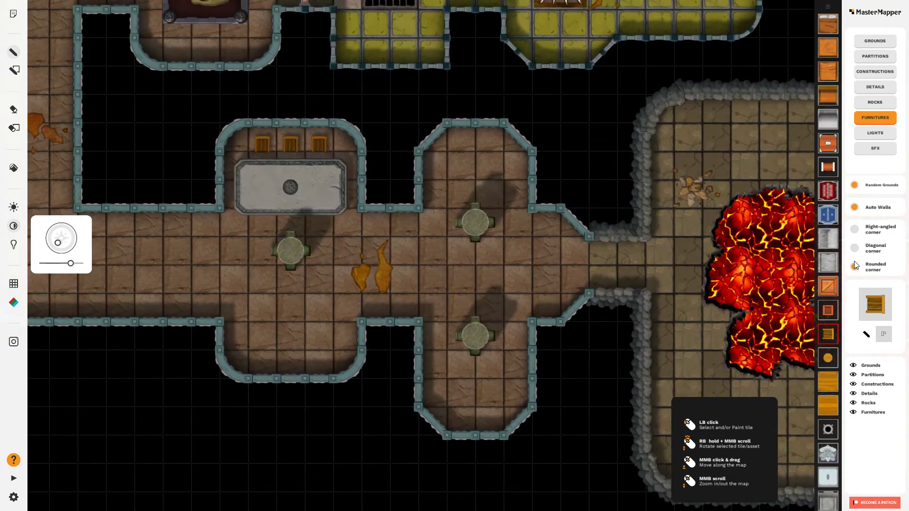
{"action": "left_click", "coordinate": [828, 238]}
{"action": "left_click_drag", "start_coordinate": [611, 294], "coordinate": [329, 258]}
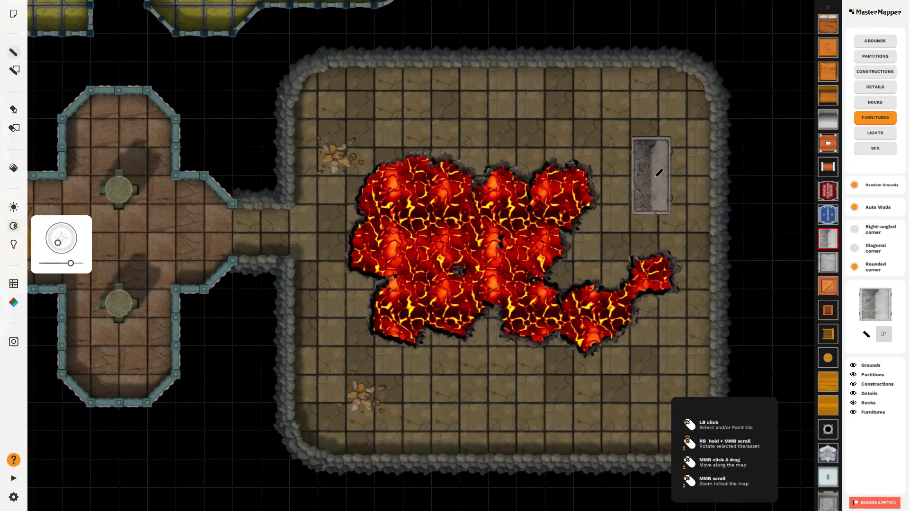
{"action": "left_click", "coordinate": [655, 166]}
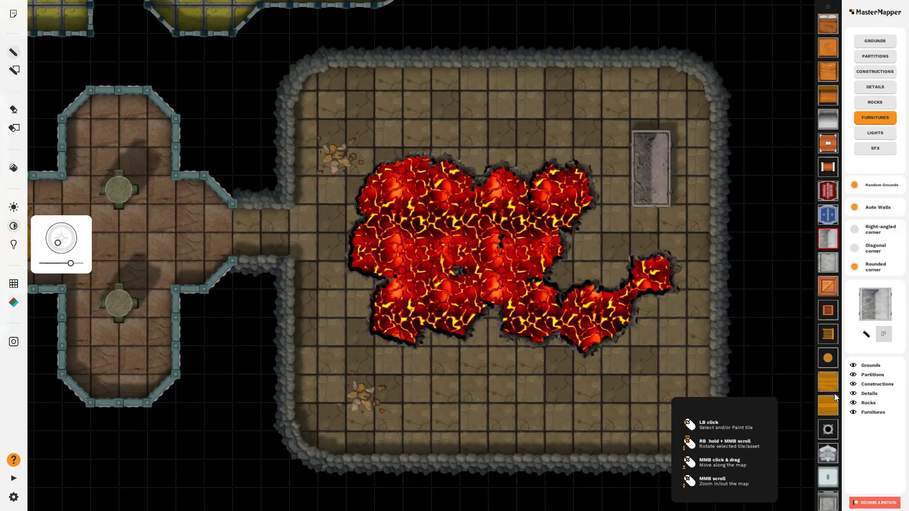
{"action": "left_click", "coordinate": [829, 435]}
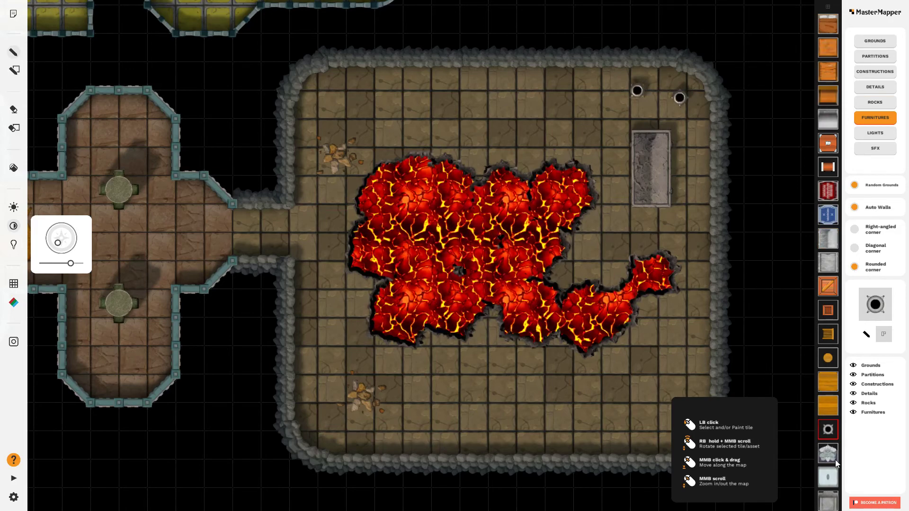
{"action": "scroll", "coordinate": [829, 311], "scroll_direction": "up", "scroll_amount": 5}
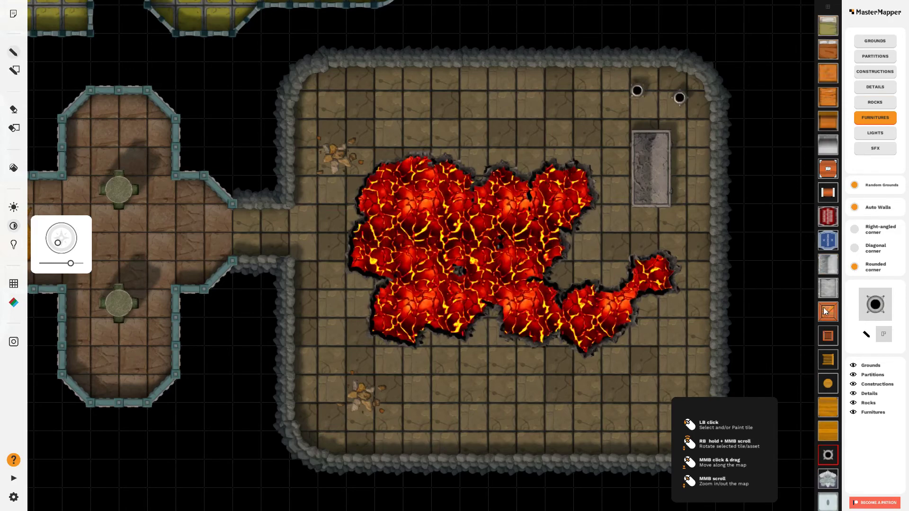
{"action": "scroll", "coordinate": [829, 294], "scroll_direction": "up", "scroll_amount": 2}
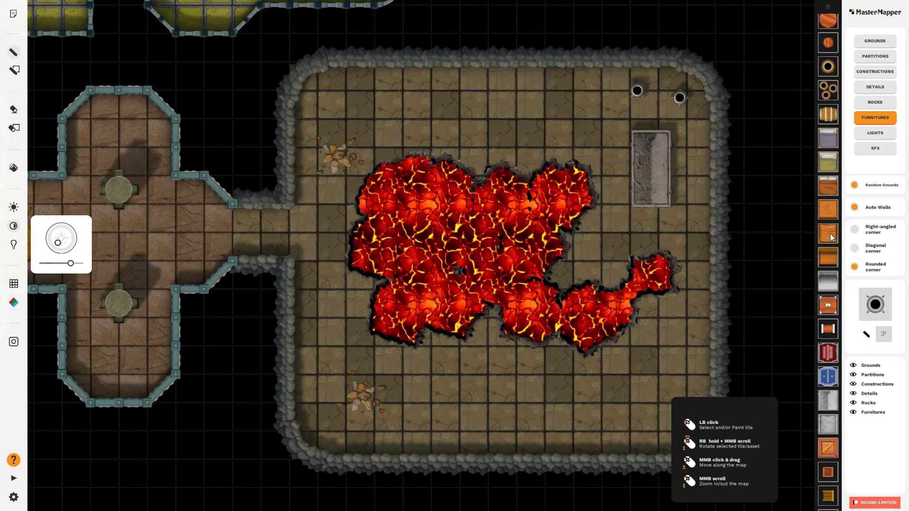
{"action": "left_click", "coordinate": [830, 192]}
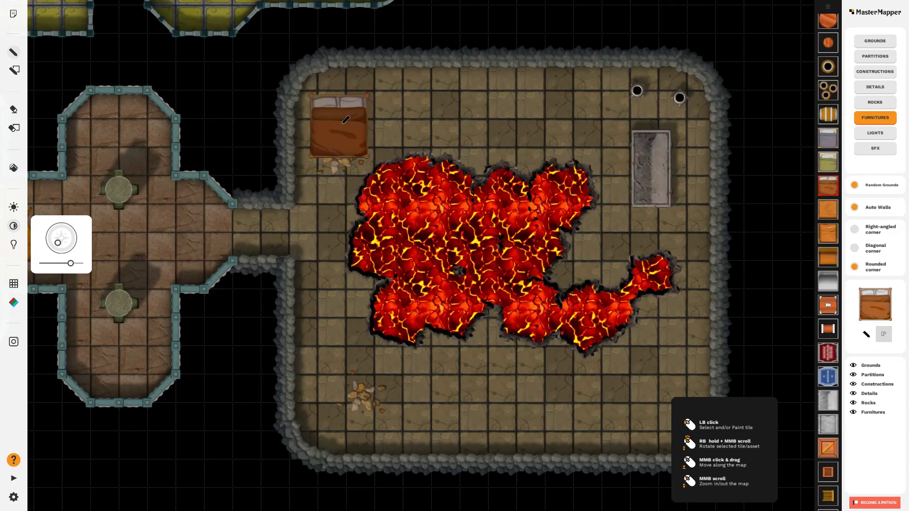
{"action": "left_click_drag", "start_coordinate": [337, 125], "coordinate": [603, 378]}
{"action": "left_click_drag", "start_coordinate": [298, 246], "coordinate": [569, 95]}
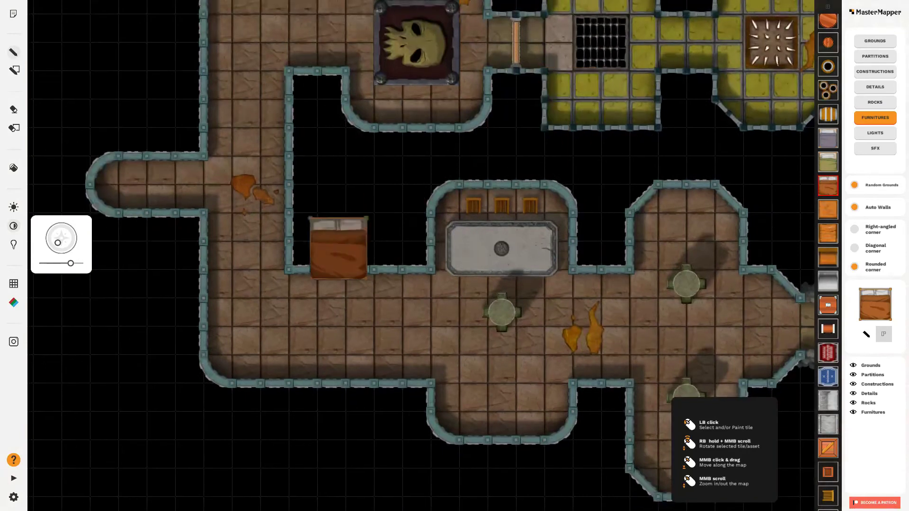
Step: Place three barrels, each rotated at an angle, in a row along the upper wall of the yellow-floored grate room
{"action": "left_click", "coordinate": [829, 116]}
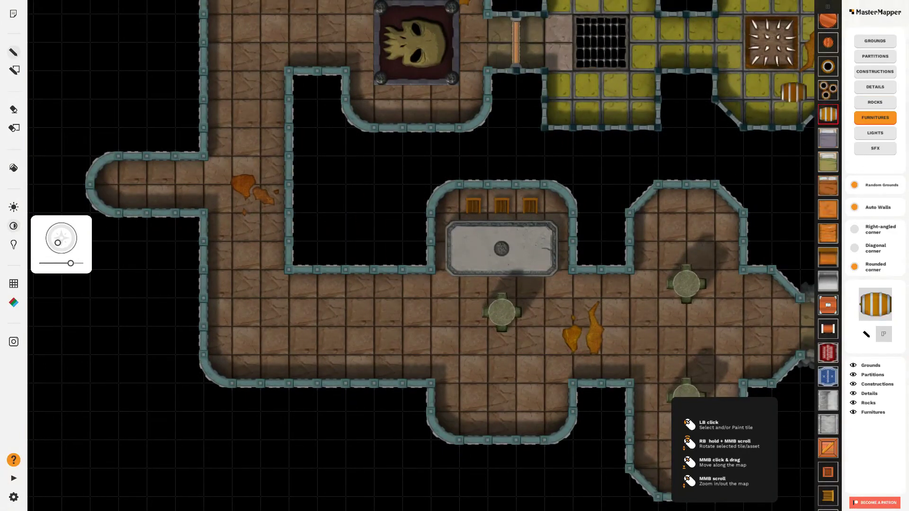
{"action": "left_click_drag", "start_coordinate": [385, 133], "coordinate": [314, 287]}
{"action": "scroll", "coordinate": [520, 132], "scroll_direction": "down", "scroll_amount": 2}
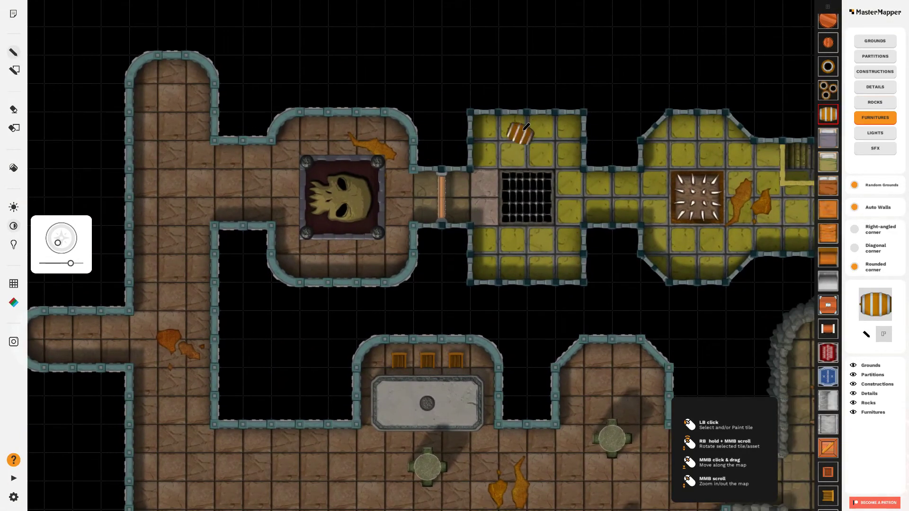
{"action": "left_click", "coordinate": [519, 132]}
{"action": "left_click", "coordinate": [493, 134]}
{"action": "left_click", "coordinate": [533, 130]}
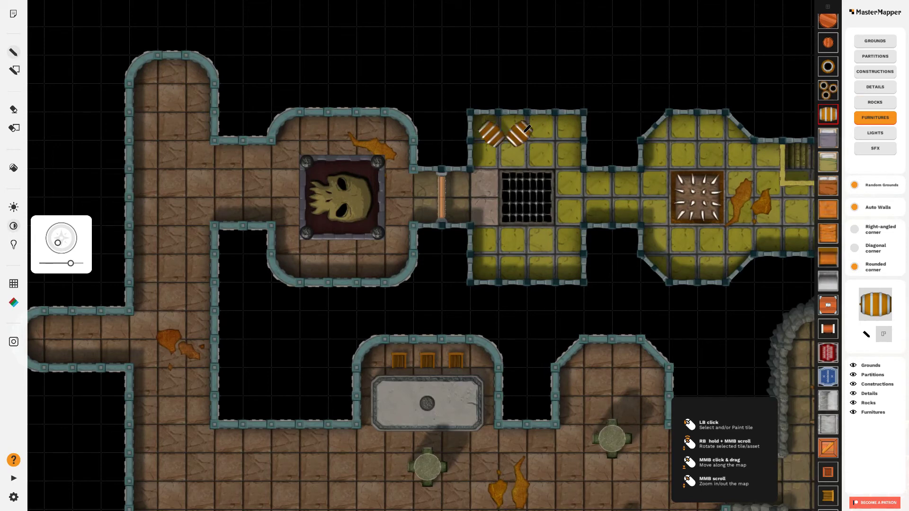
{"action": "left_click", "coordinate": [569, 130]}
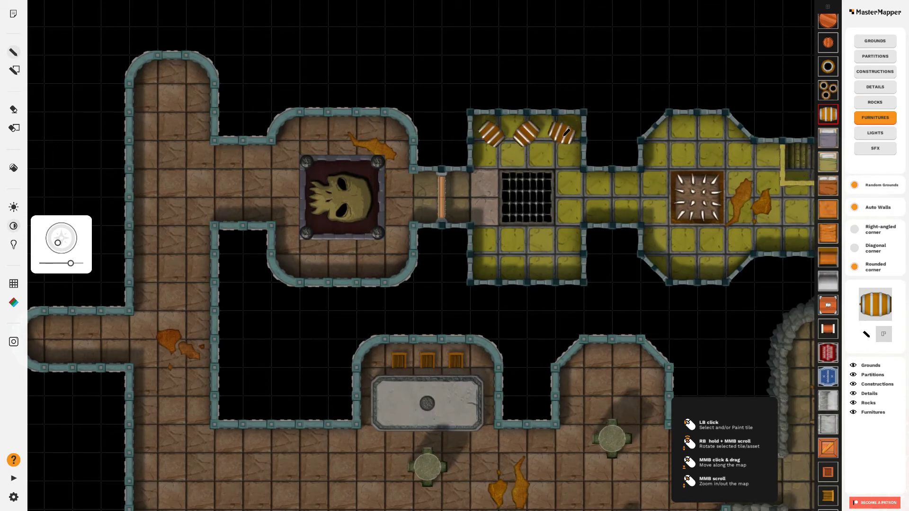
Step: Place wall torches on the upper wall of the spike-trap room and the lower wall of the grate room
{"action": "left_click", "coordinate": [875, 133]}
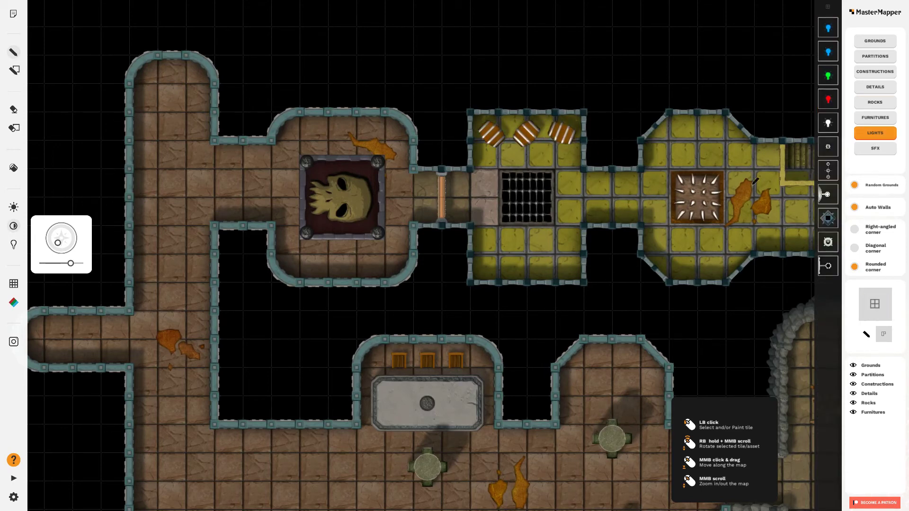
{"action": "left_click", "coordinate": [830, 196]}
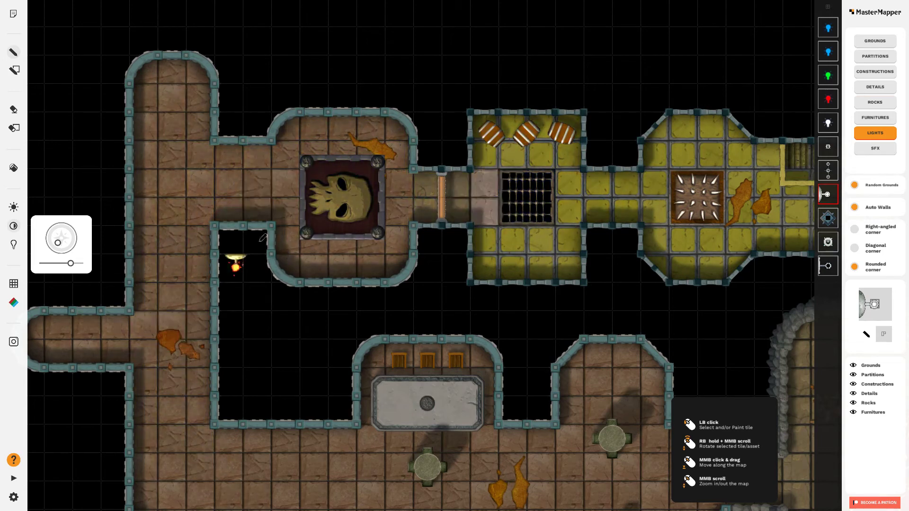
{"action": "left_click", "coordinate": [684, 127]}
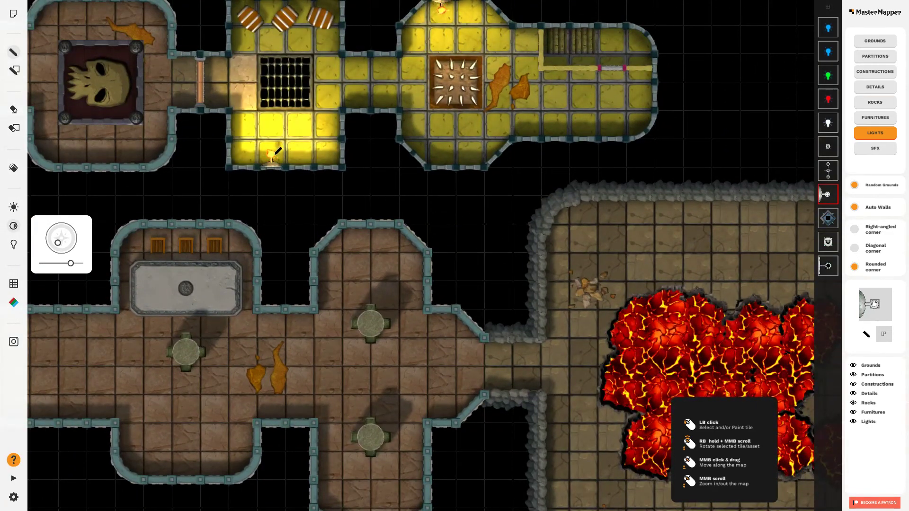
Step: Place the three-candle light, rotated horizontally, at the lower end of the octagonal room beside the lava room's corridor
{"action": "left_click", "coordinate": [829, 170]}
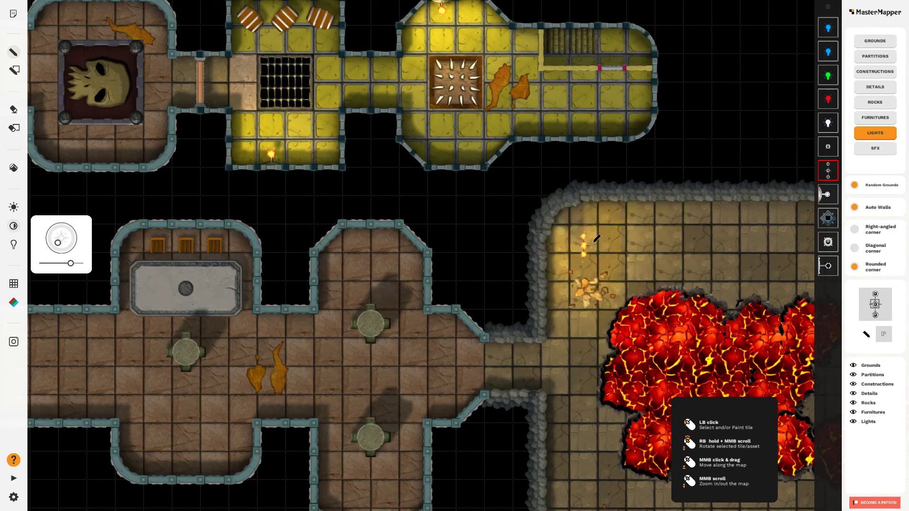
{"action": "scroll", "coordinate": [685, 286], "scroll_direction": "down", "scroll_amount": 2}
{"action": "left_click_drag", "start_coordinate": [682, 288], "coordinate": [449, 216]}
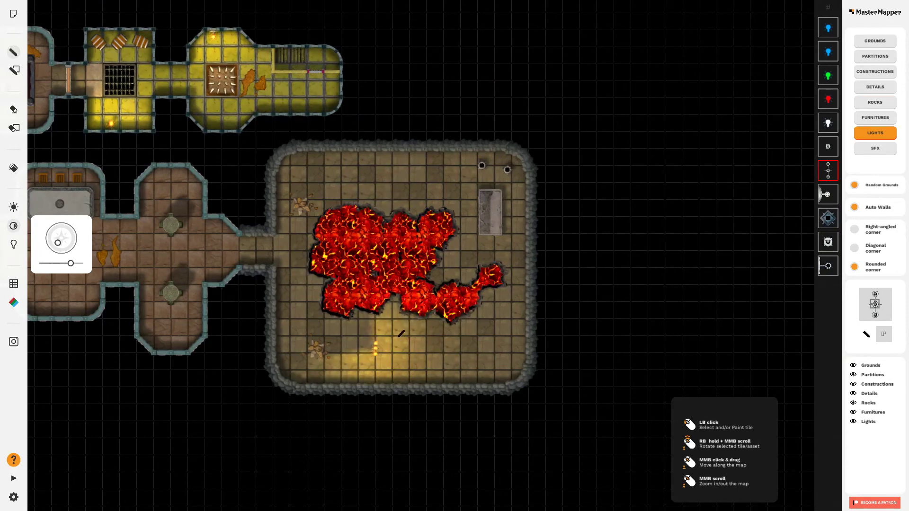
{"action": "left_click_drag", "start_coordinate": [179, 318], "coordinate": [332, 366]}
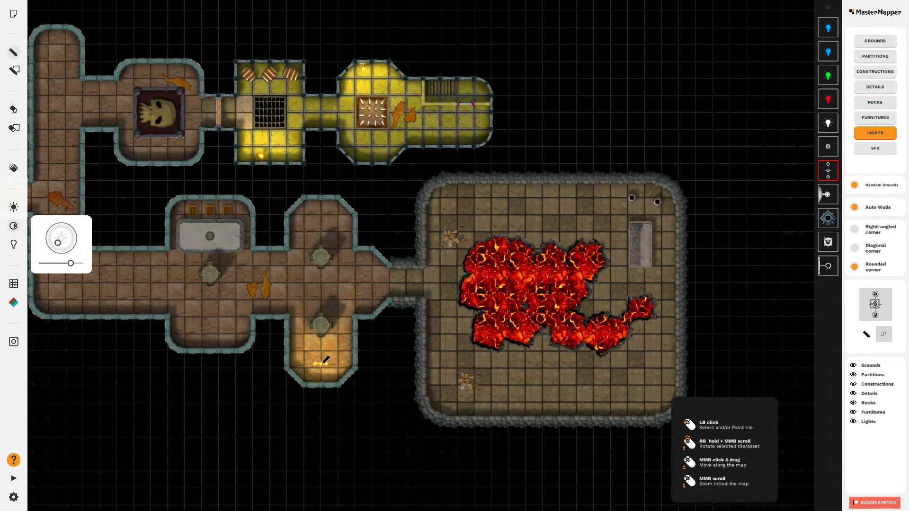
{"action": "left_click", "coordinate": [327, 360]}
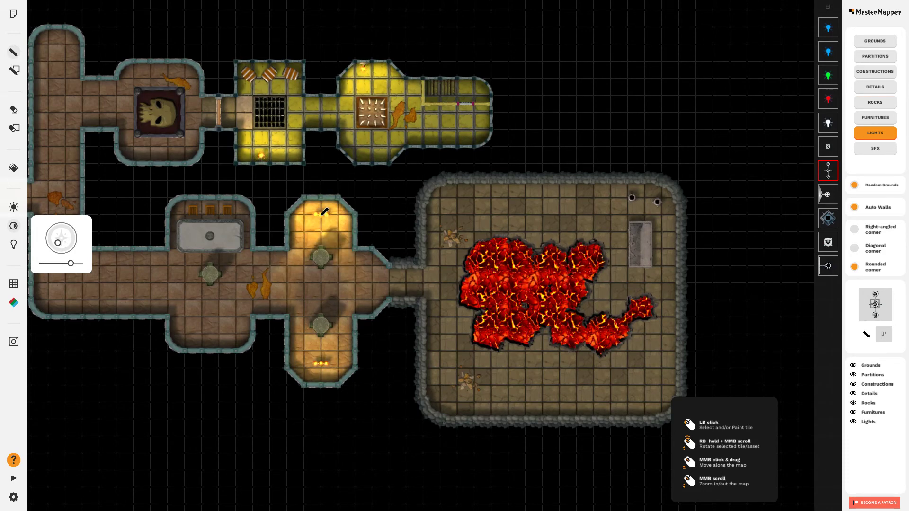
Step: Place a three-candle light at the octagonal room's upper end and fire lights at the left corridor's bottom corner, top end and side alcove
{"action": "left_click", "coordinate": [326, 211]}
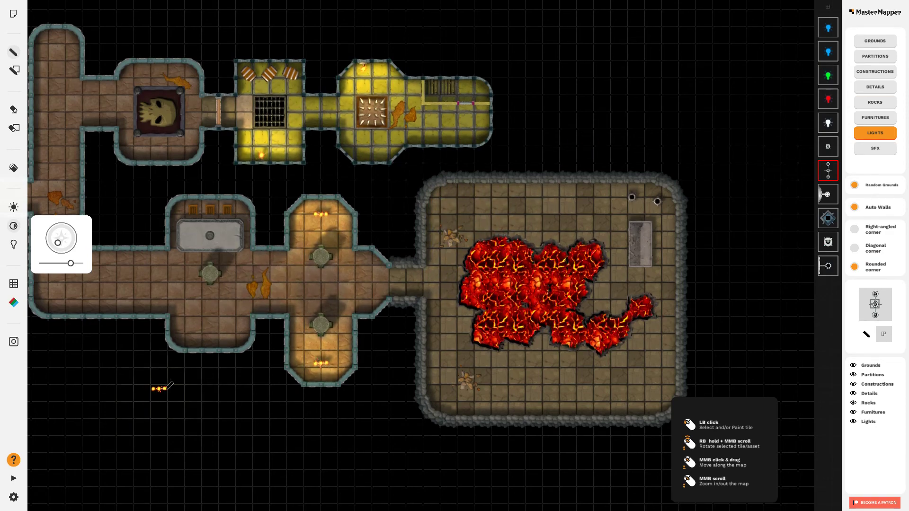
{"action": "left_click_drag", "start_coordinate": [158, 382], "coordinate": [483, 386]}
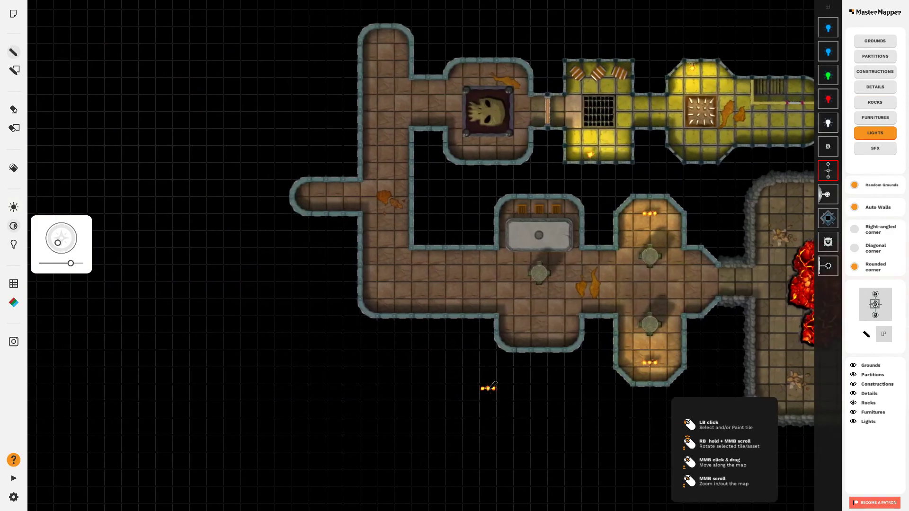
{"action": "left_click", "coordinate": [828, 219]}
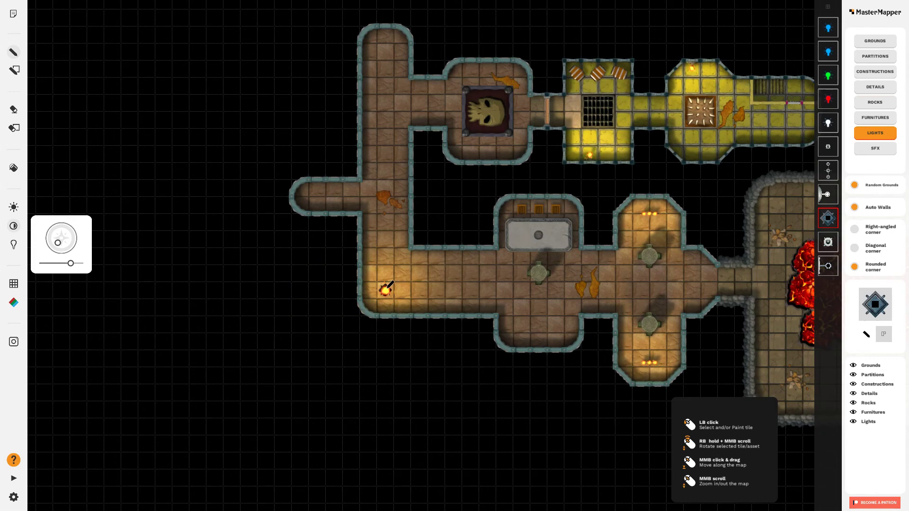
{"action": "left_click", "coordinate": [386, 289]}
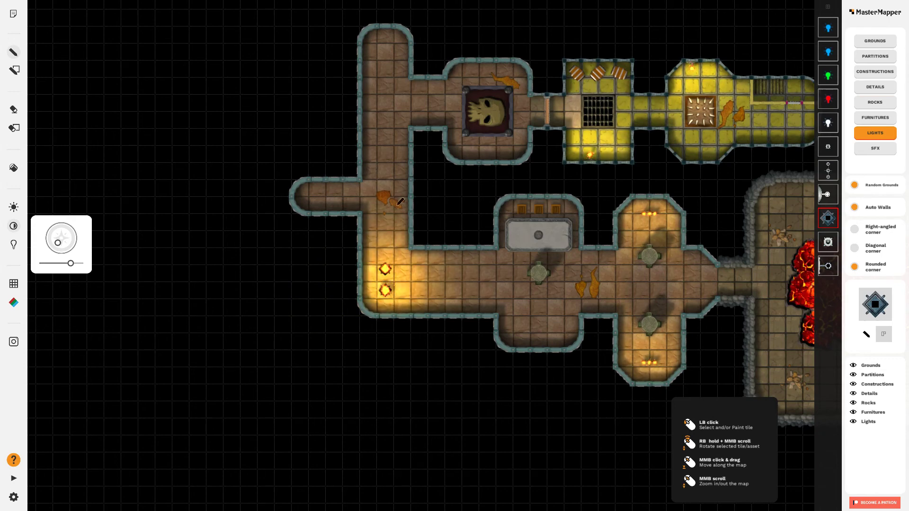
{"action": "left_click", "coordinate": [386, 50]}
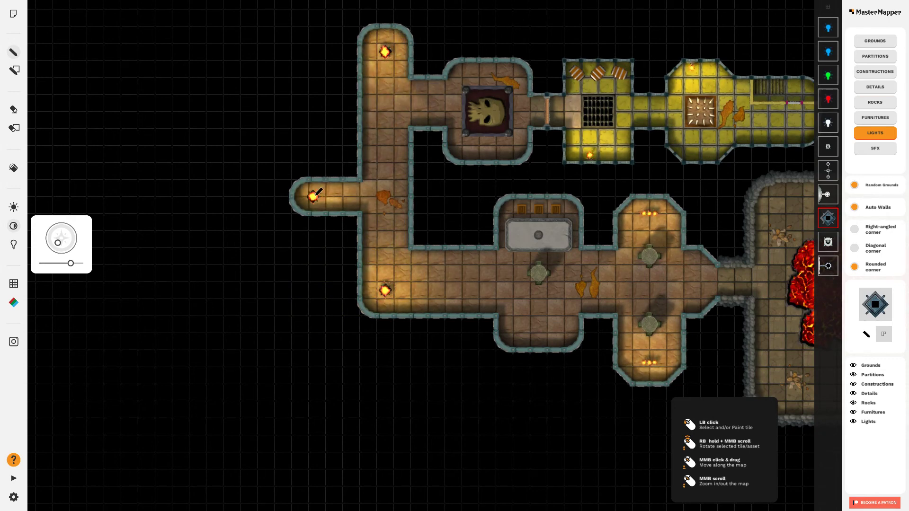
{"action": "left_click", "coordinate": [314, 195]}
Step: Place a red smoke special effect over the middle of the lava pool in the large room
{"action": "scroll", "coordinate": [563, 277], "scroll_direction": "down", "scroll_amount": 1}
{"action": "left_click_drag", "start_coordinate": [656, 316], "coordinate": [490, 282]}
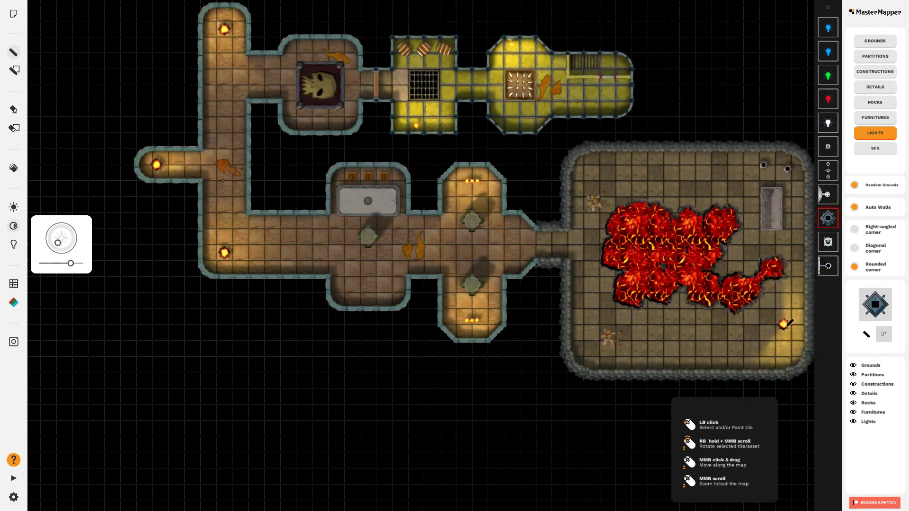
{"action": "left_click", "coordinate": [880, 150]}
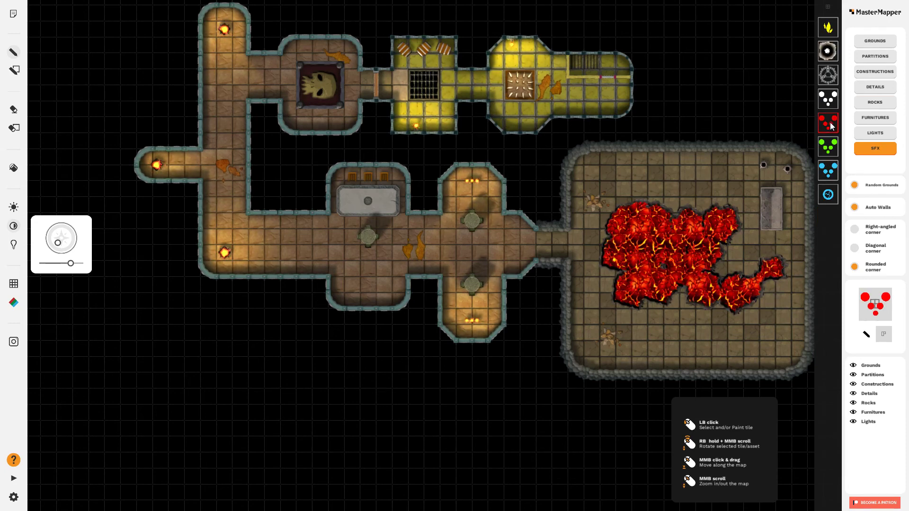
{"action": "left_click", "coordinate": [676, 256]}
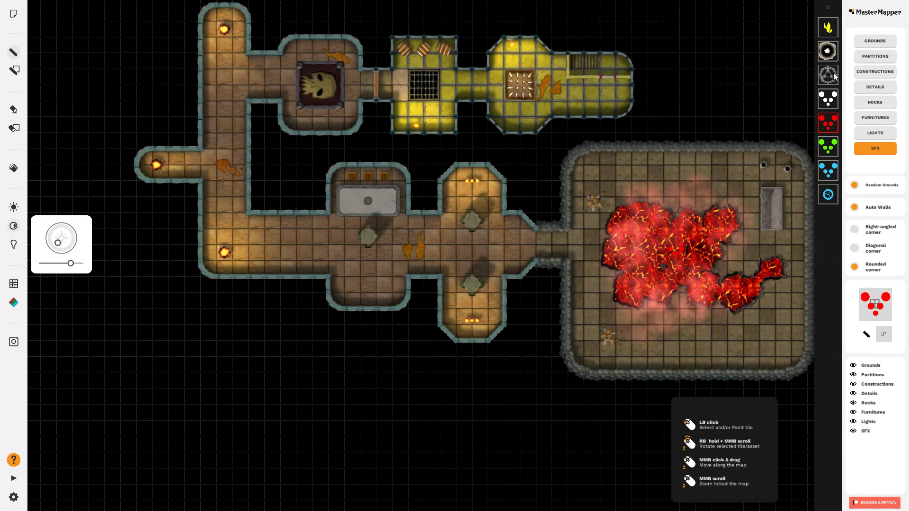
Step: Place a horizontally oriented yellow flame effect in the yellow room below the stairs, beyond the spike trap
{"action": "scroll", "coordinate": [678, 297], "scroll_direction": "up", "scroll_amount": 2}
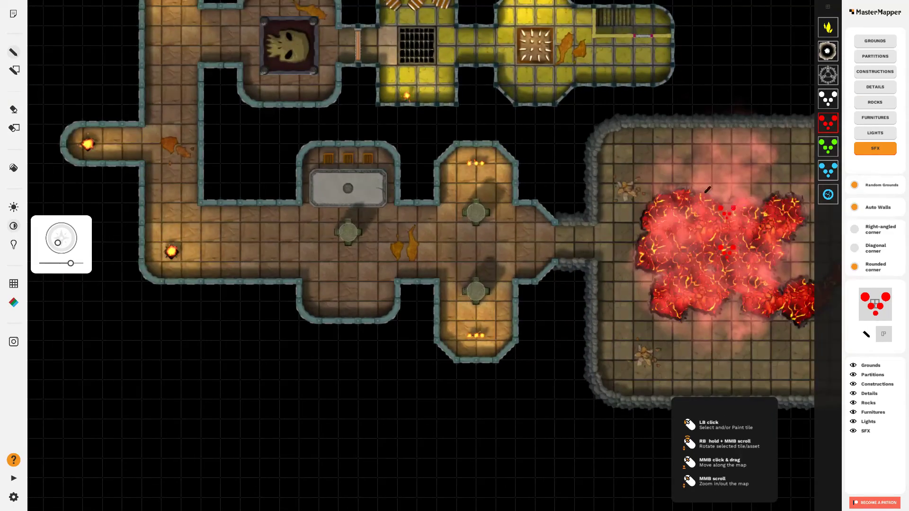
{"action": "left_click_drag", "start_coordinate": [706, 193], "coordinate": [497, 253]}
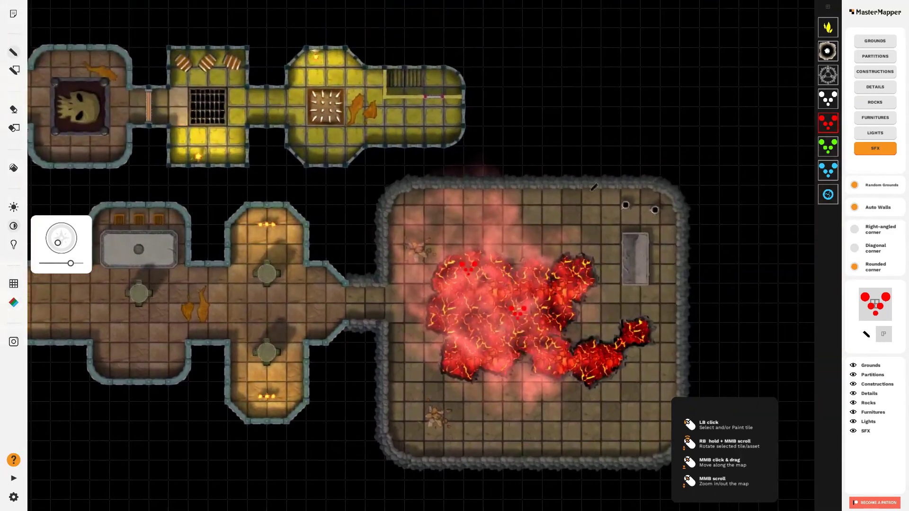
{"action": "left_click", "coordinate": [834, 29]}
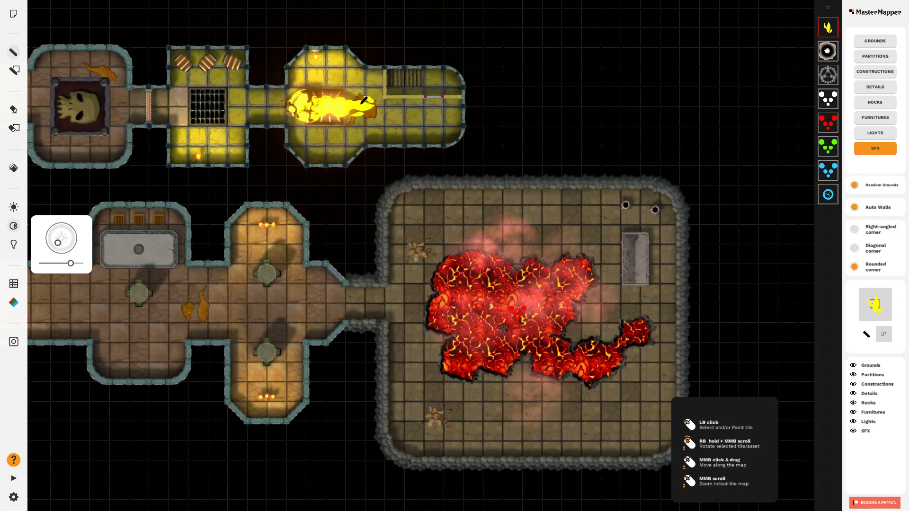
{"action": "left_click", "coordinate": [462, 123]}
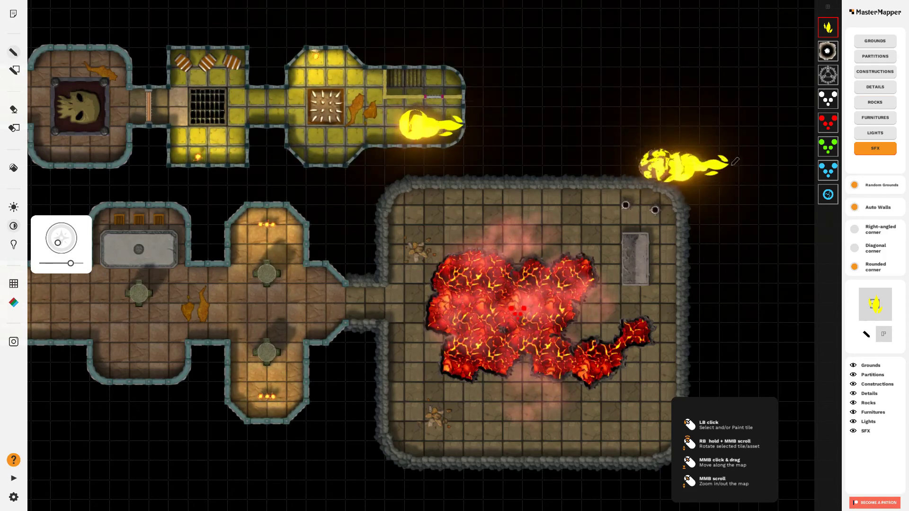
Step: Hide the Grounds layer and show it again
{"action": "scroll", "coordinate": [735, 161], "scroll_direction": "down", "scroll_amount": 3}
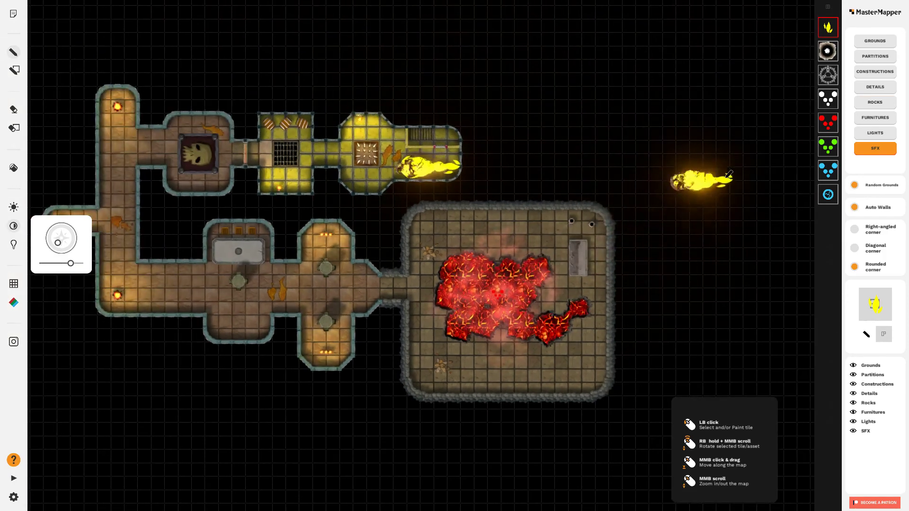
{"action": "left_click_drag", "start_coordinate": [688, 196], "coordinate": [763, 163]}
{"action": "scroll", "coordinate": [765, 166], "scroll_direction": "up", "scroll_amount": 1}
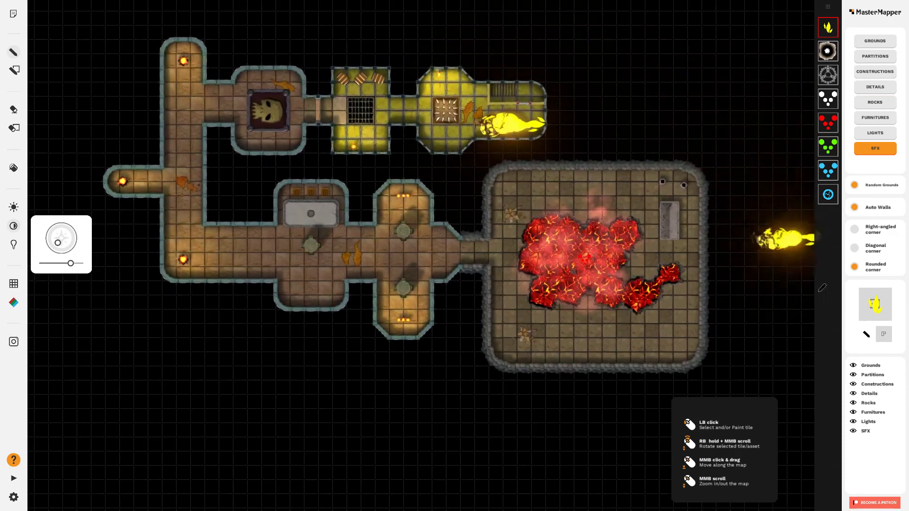
{"action": "scroll", "coordinate": [786, 239], "scroll_direction": "down", "scroll_amount": 1}
{"action": "left_click", "coordinate": [856, 368]}
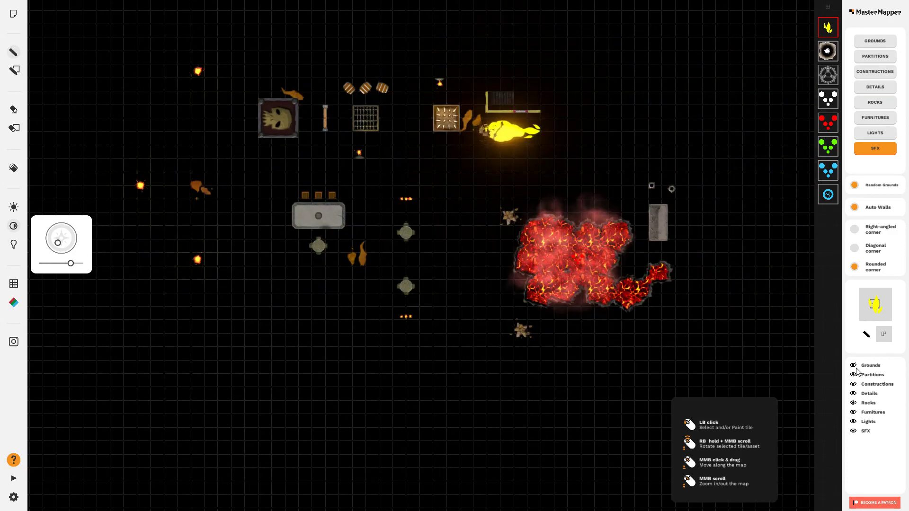
{"action": "left_click", "coordinate": [855, 368]}
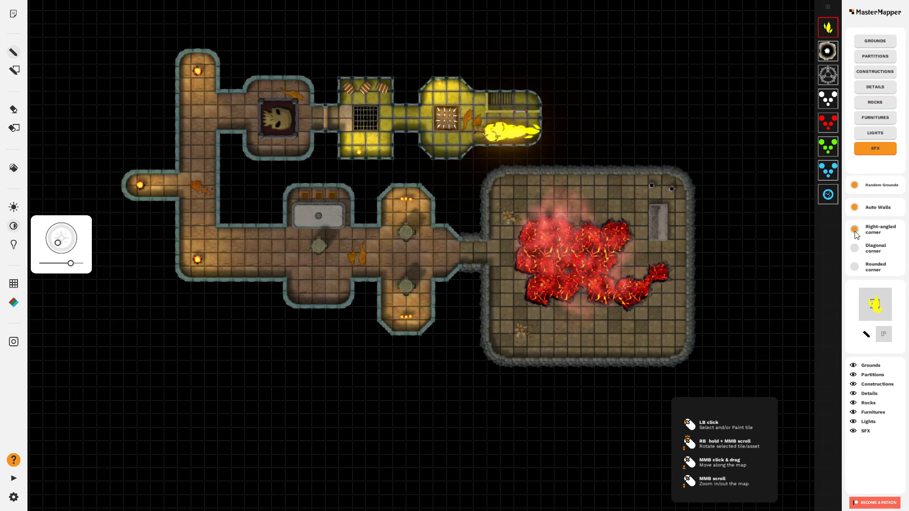
Step: View the map with the interface panels hidden and restore the panels
{"action": "left_click", "coordinate": [14, 479]}
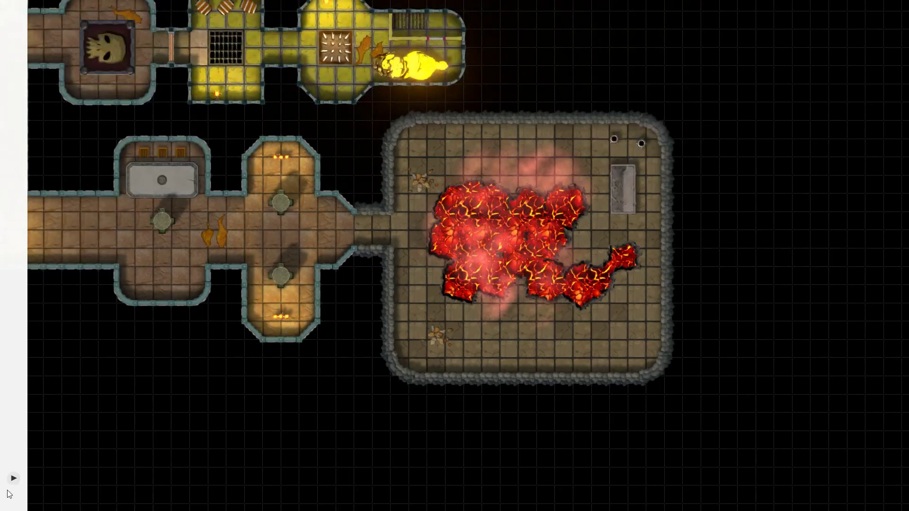
{"action": "left_click", "coordinate": [15, 476]}
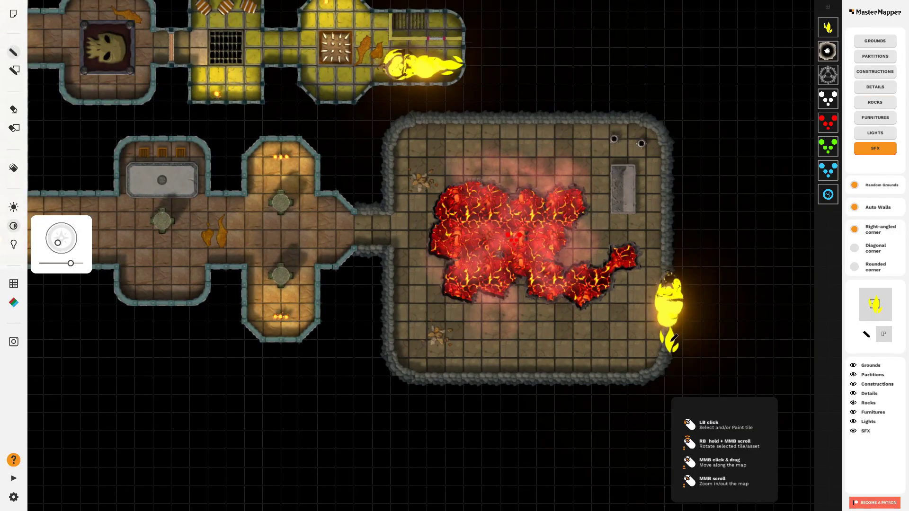
{"action": "scroll", "coordinate": [676, 339], "scroll_direction": "down", "scroll_amount": 2}
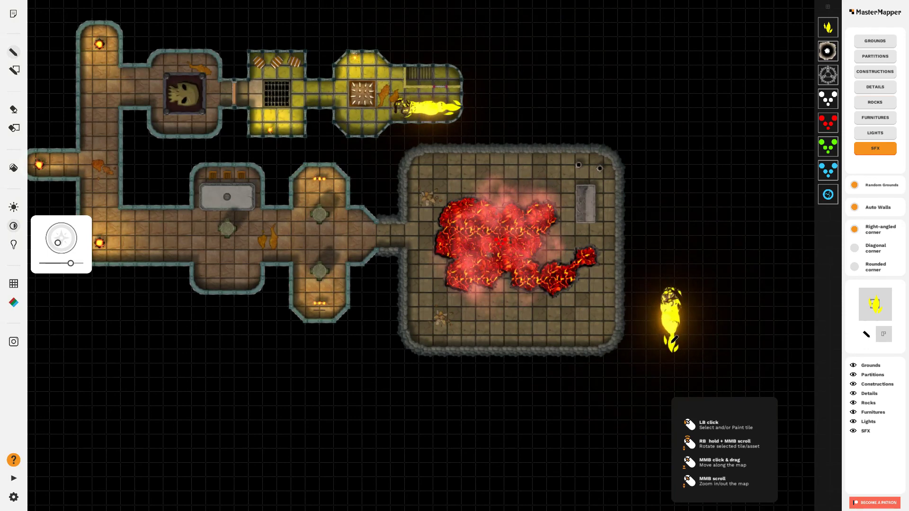
{"action": "scroll", "coordinate": [501, 301], "scroll_direction": "down", "scroll_amount": 1}
{"action": "scroll", "coordinate": [500, 301], "scroll_direction": "up", "scroll_amount": 5}
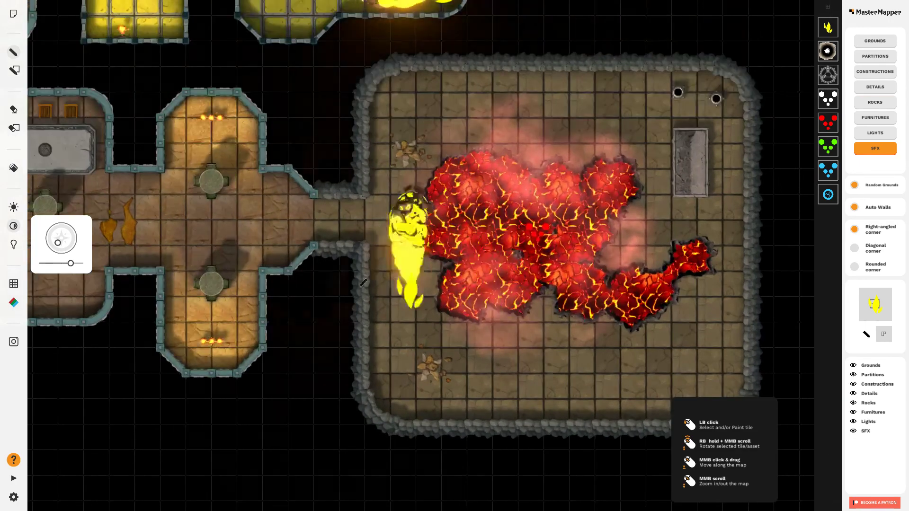
{"action": "left_click_drag", "start_coordinate": [305, 280], "coordinate": [569, 308]}
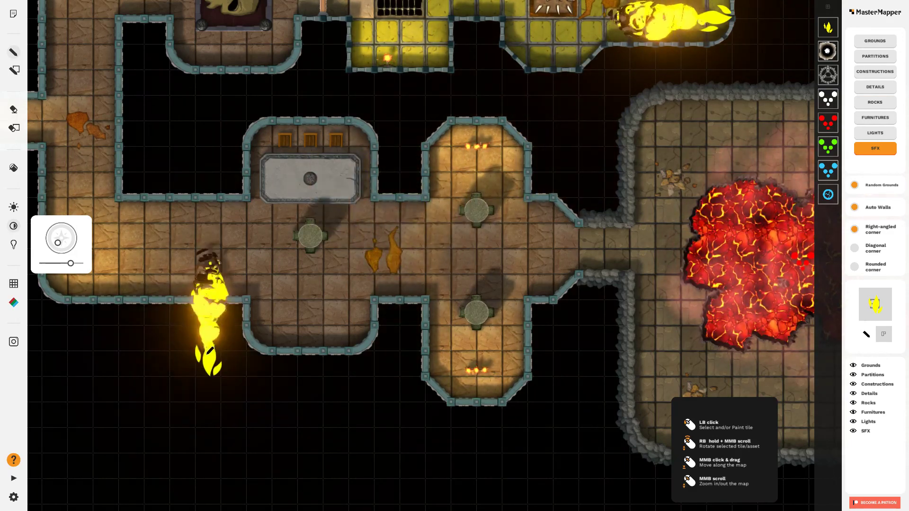
{"action": "scroll", "coordinate": [403, 322], "scroll_direction": "down", "scroll_amount": 3}
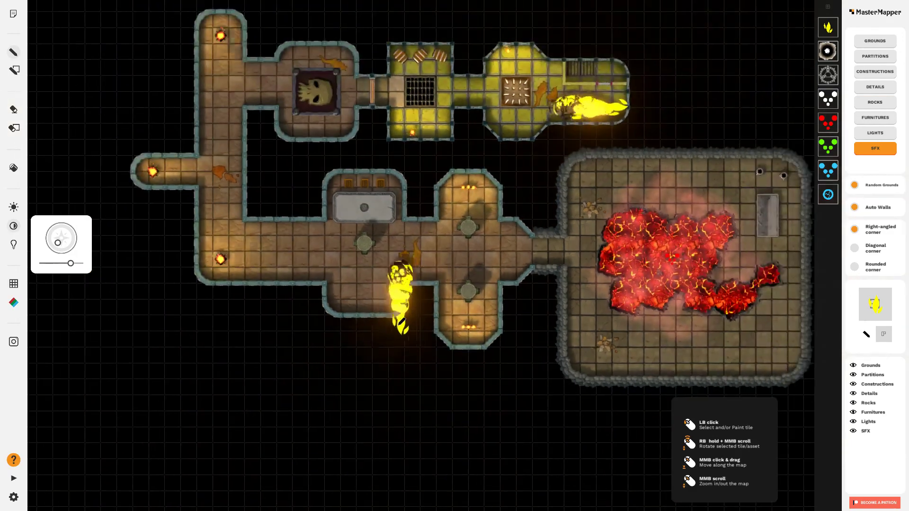